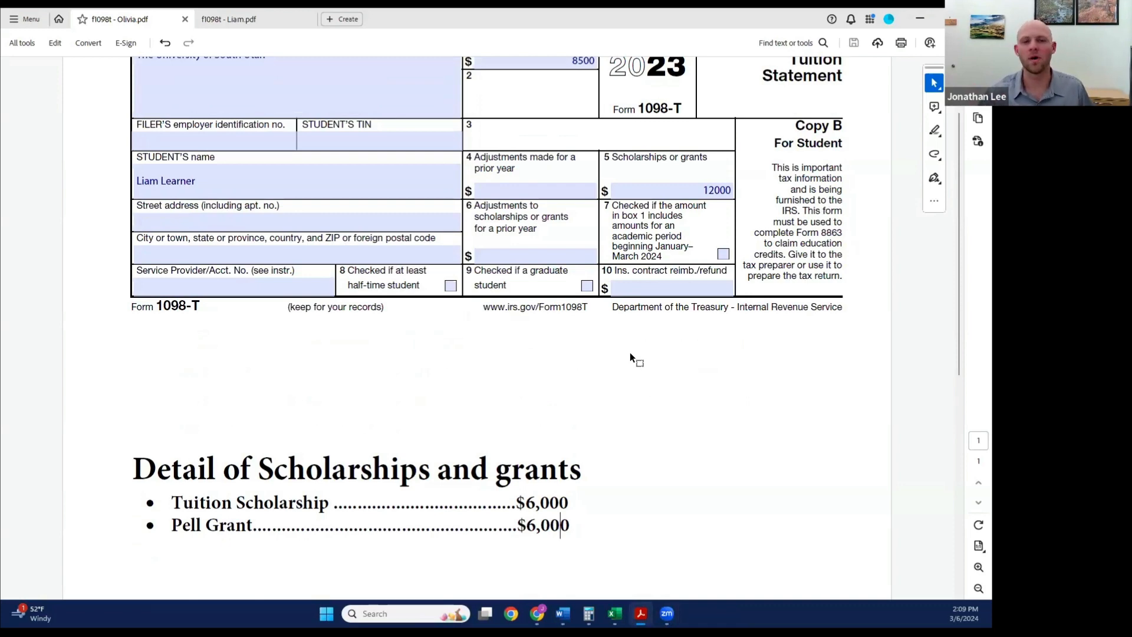
# Step: Review the tuition payments, scholarship amounts and scholarship details on both students' 1098-T PDFs
pyautogui.scroll(3, 630, 354)
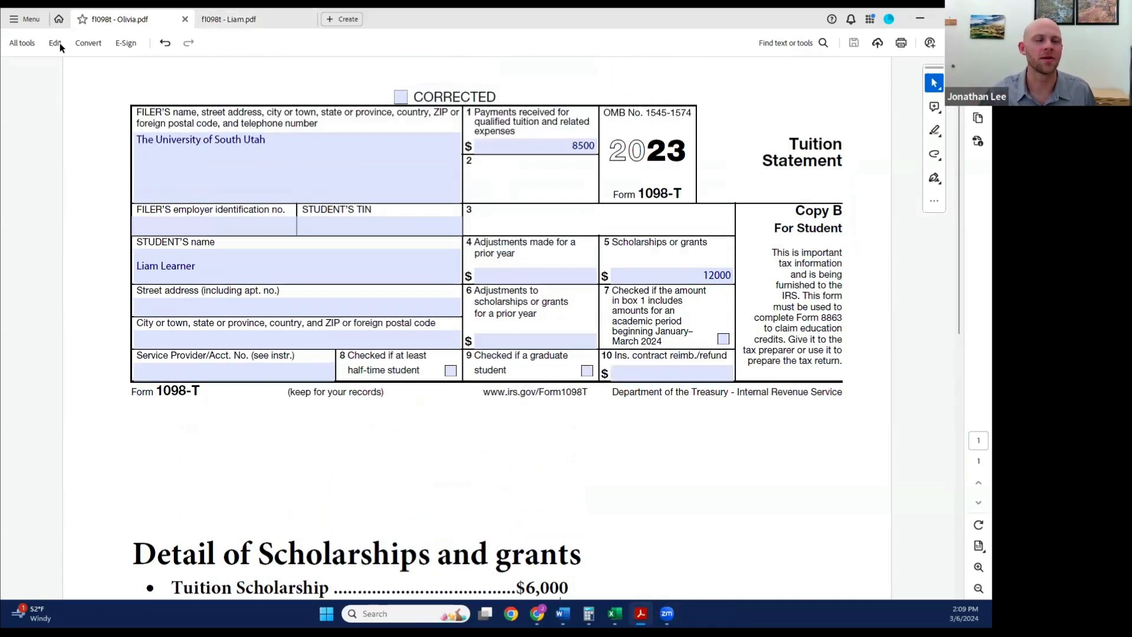
pyautogui.click(264, 19)
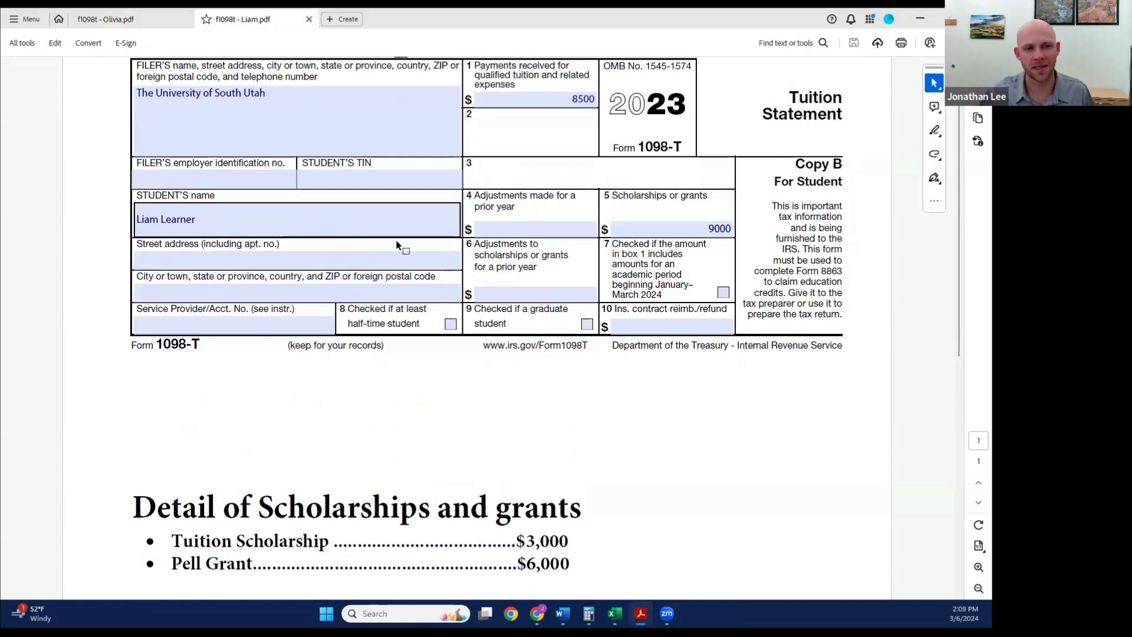
pyautogui.scroll(1, 401, 248)
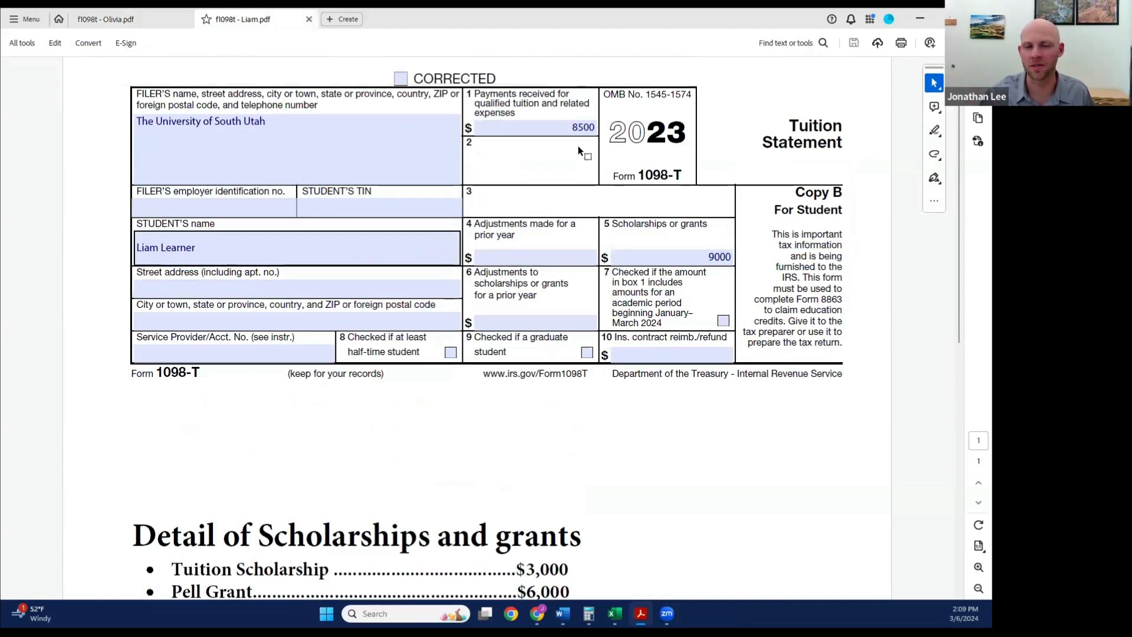
pyautogui.scroll(-3, 713, 279)
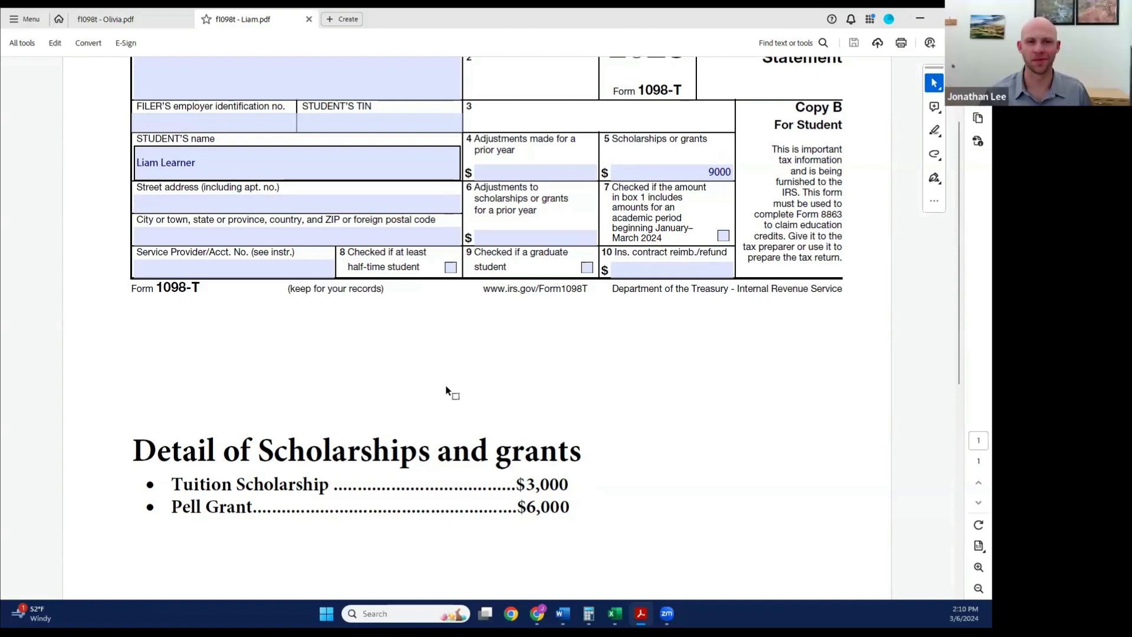
pyautogui.scroll(3, 434, 303)
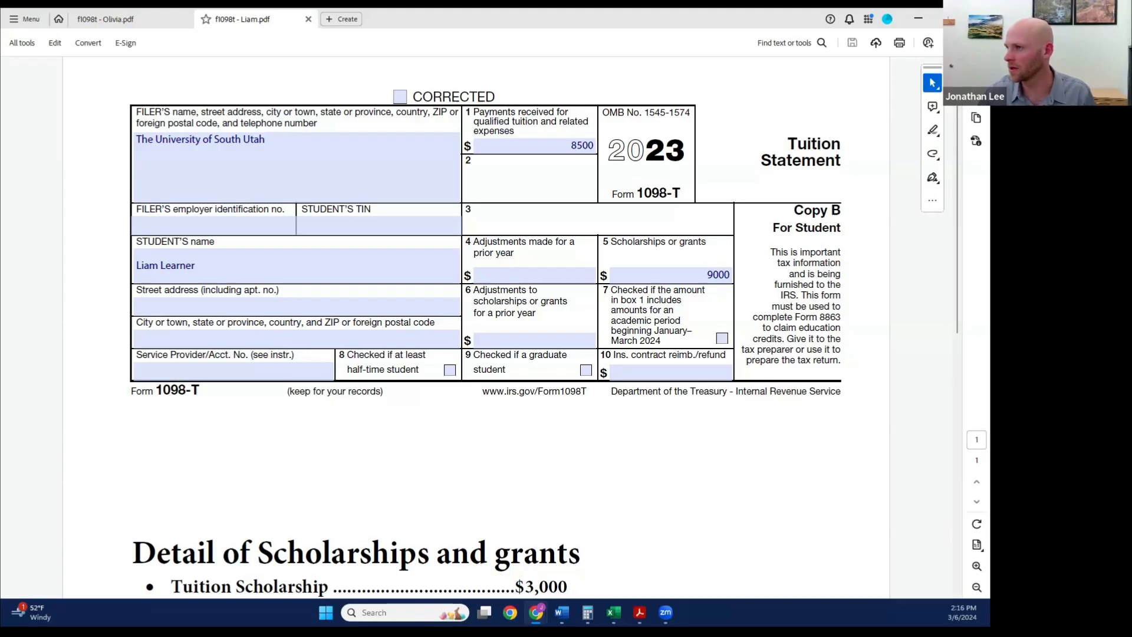
# Step: Switch to TaxSlayer in the browser and open the 2023 tax return
pyautogui.moveTo(262, 10); pyautogui.dragTo(330, 9)
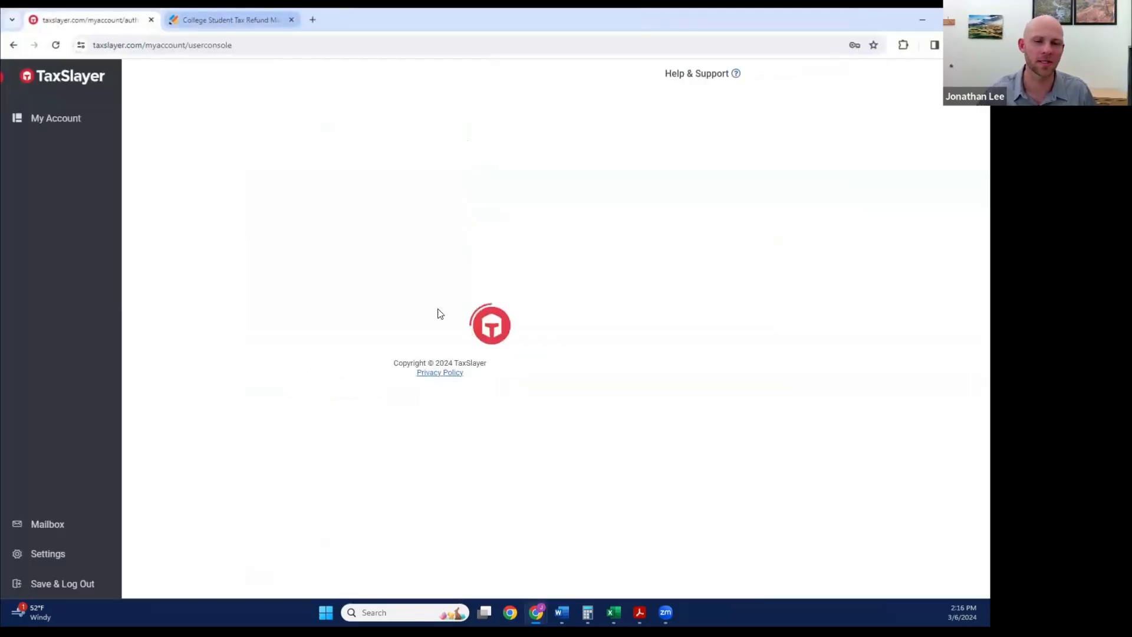
pyautogui.click(261, 282)
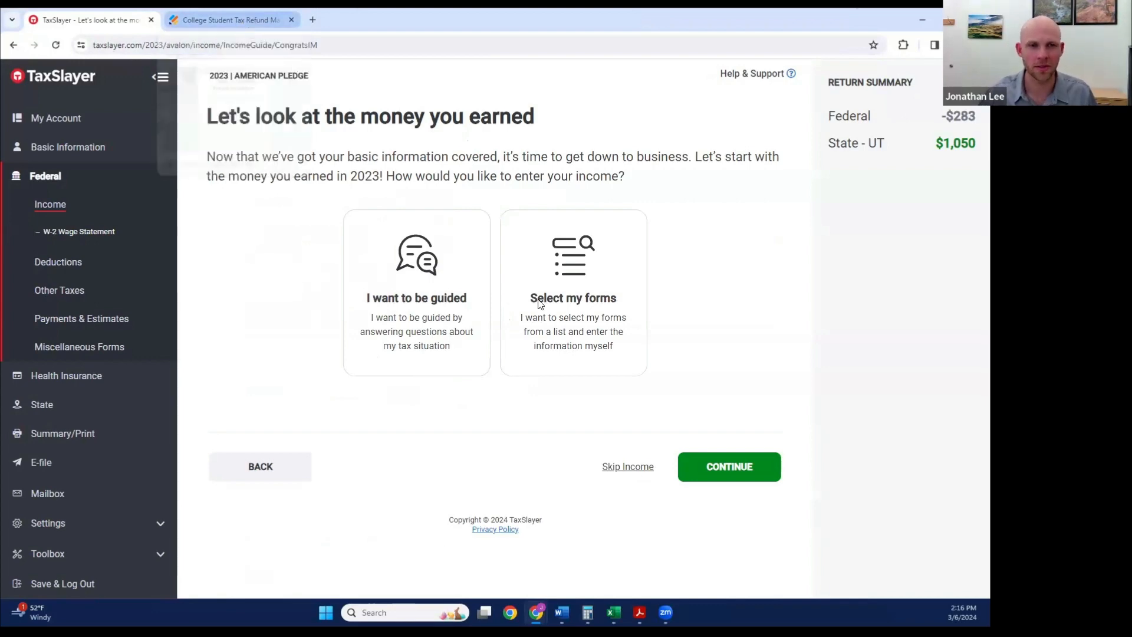
# Step: Go to the College Student Tax Refund Maximizer form and continue past its disclaimer, confirming that all tax documents are entered
pyautogui.click(231, 20)
pyautogui.scroll(-1, 488, 288)
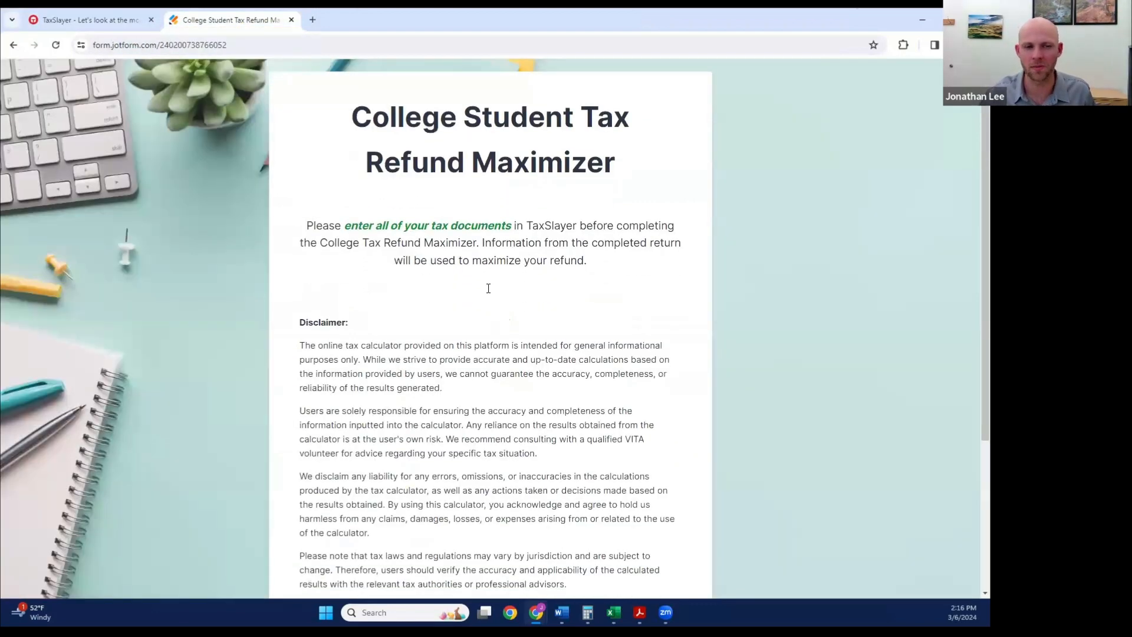
pyautogui.scroll(-3, 488, 289)
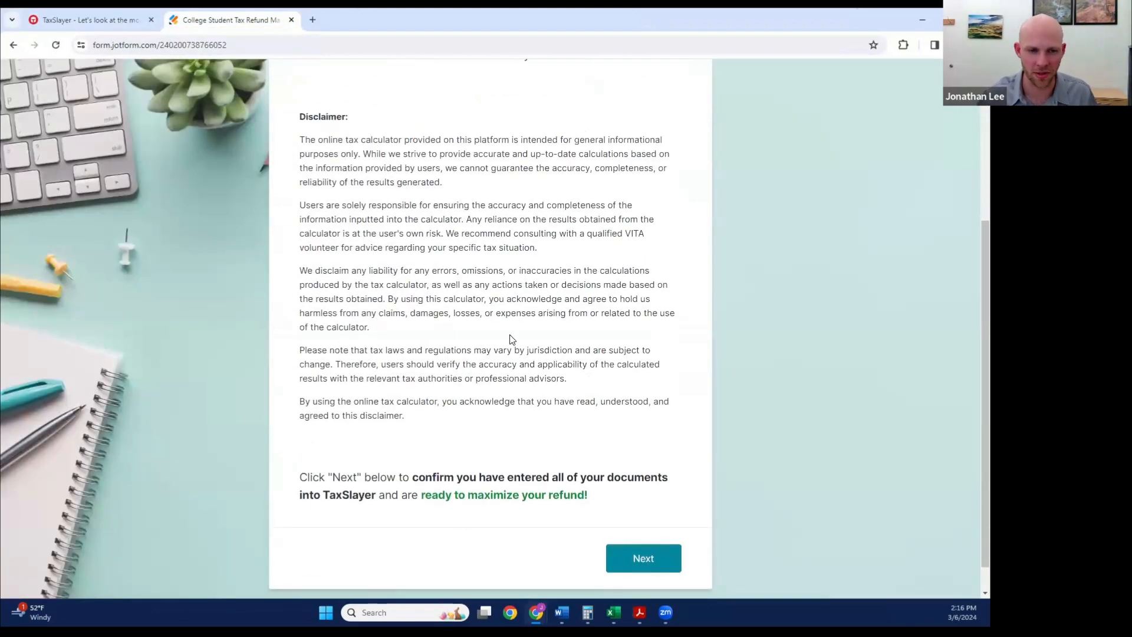
pyautogui.scroll(-1, 453, 398)
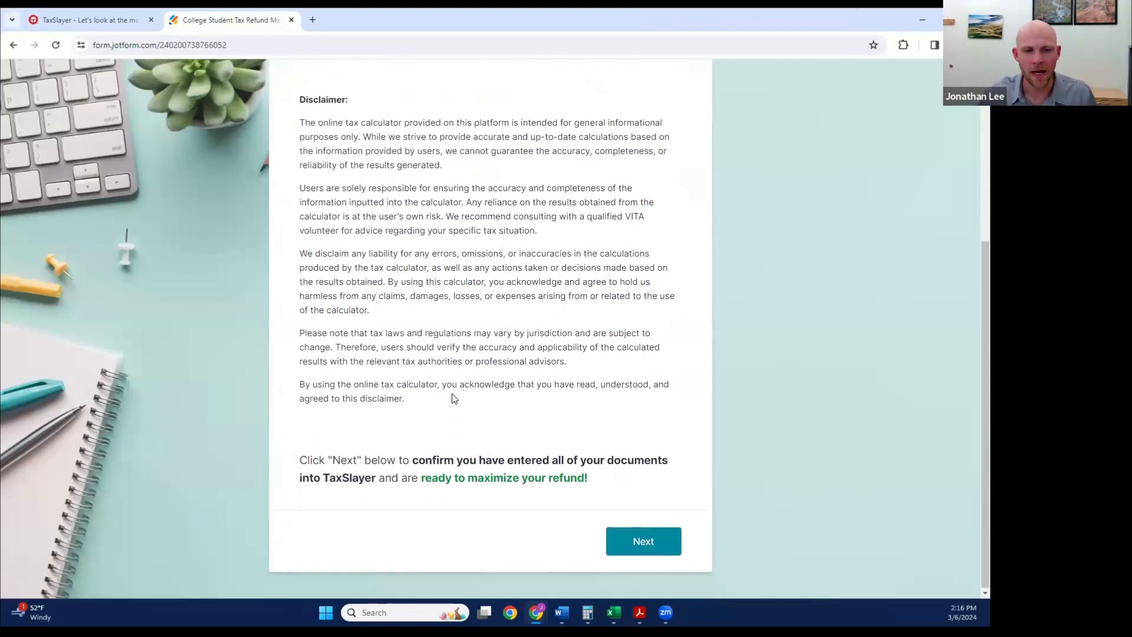
pyautogui.scroll(-1, 457, 401)
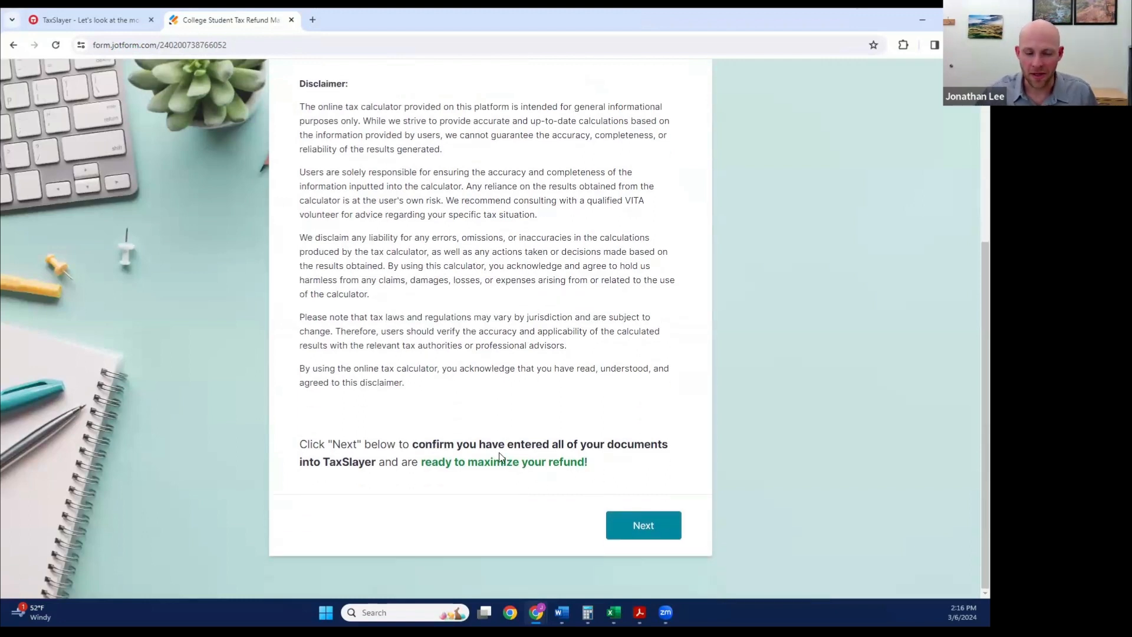
pyautogui.click(641, 529)
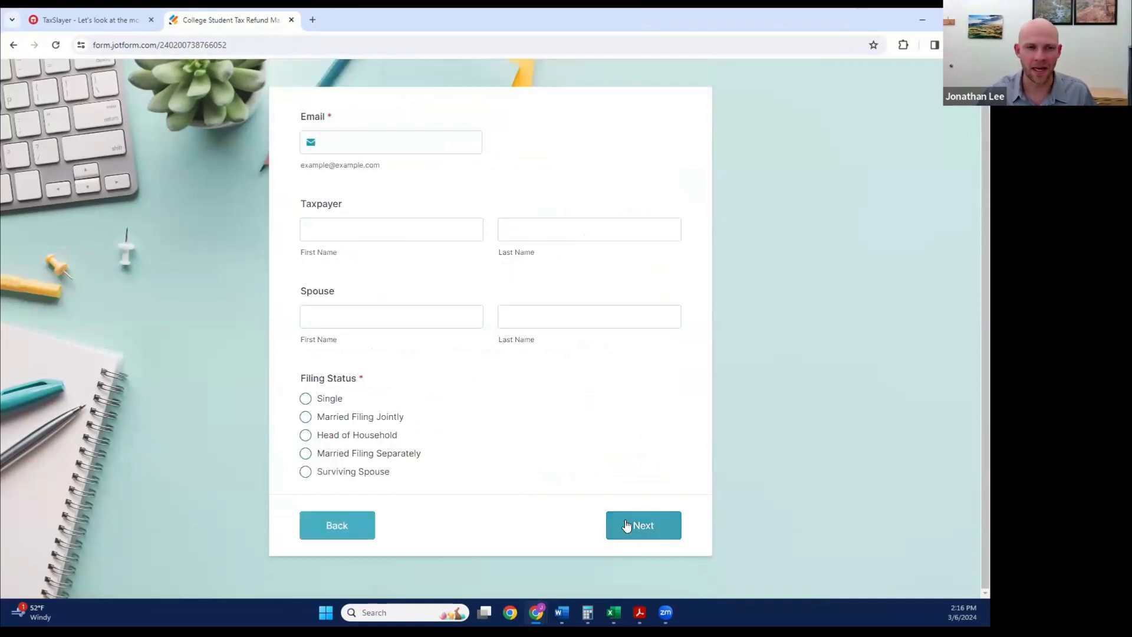
# Step: Fill in the taxpayer's e-mail address and the taxpayer's first and last name
pyautogui.click(353, 145)
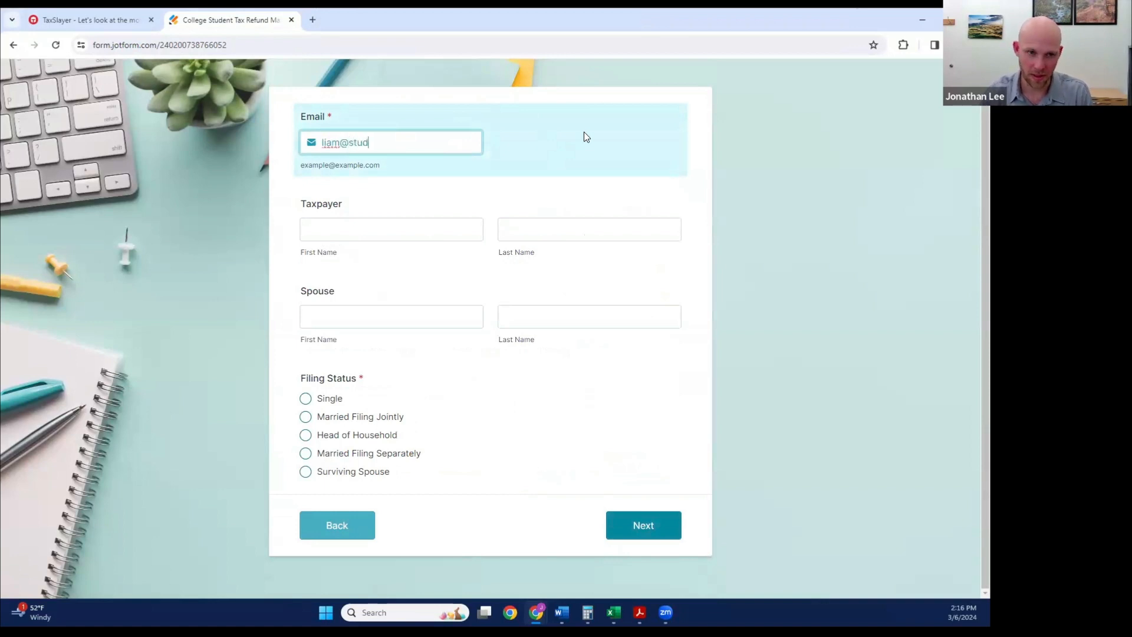
pyautogui.press('Tab')
pyautogui.write('Liam')
pyautogui.press('Tab')
pyautogui.write('Learner')
# Step: Enter the spouse's first and last name, set the filing status to Married Filing Jointly, and continue
pyautogui.press('Tab')
pyautogui.write('Olivia')
pyautogui.press('Tab')
pyautogui.write('Learner')
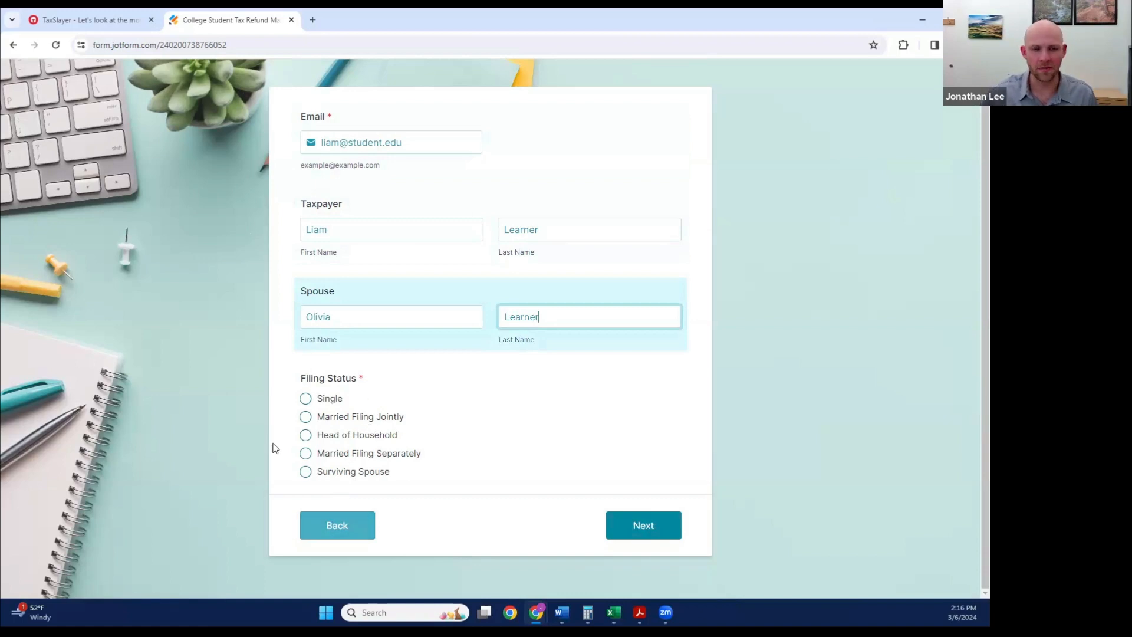
pyautogui.click(306, 417)
pyautogui.click(668, 523)
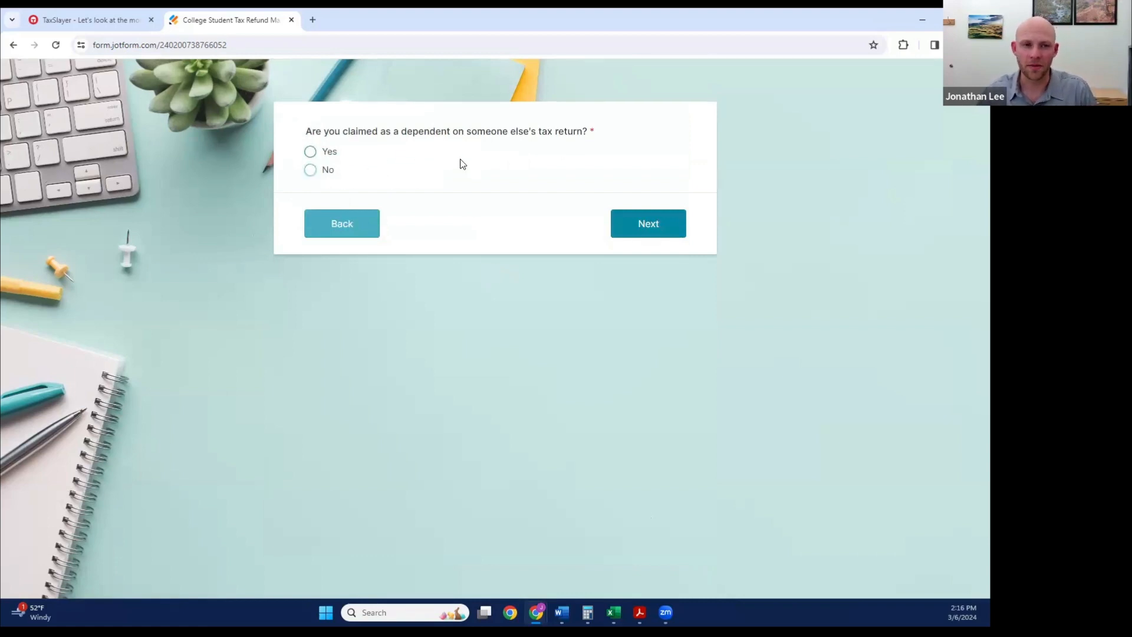
# Step: Answer No to being claimed as a dependent on someone else's tax return and continue
pyautogui.click(311, 153)
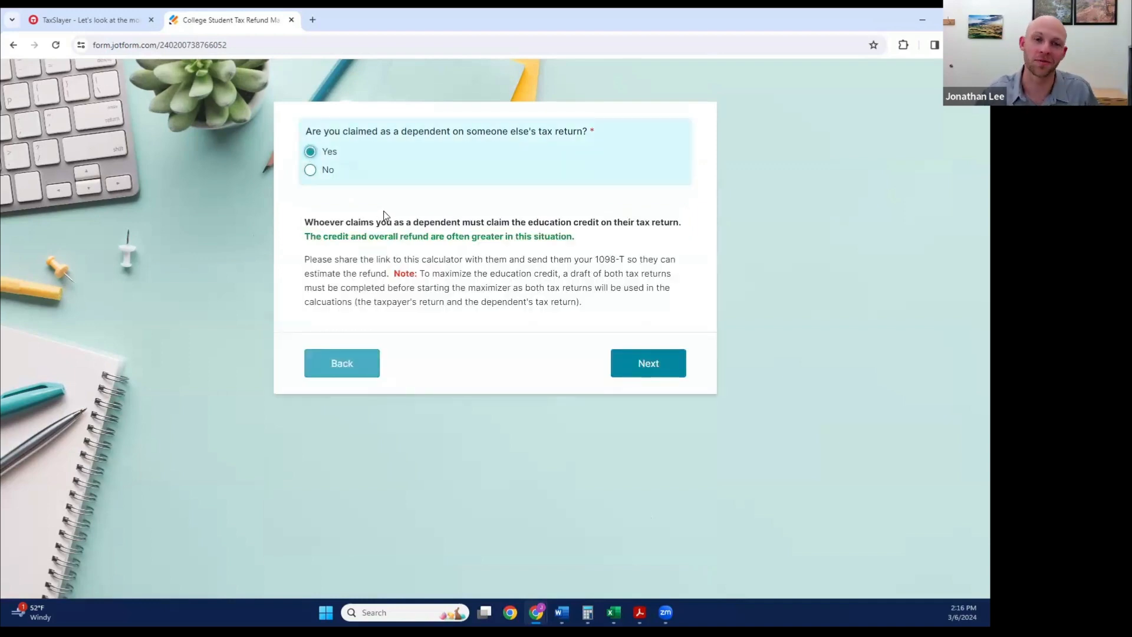
pyautogui.click(311, 171)
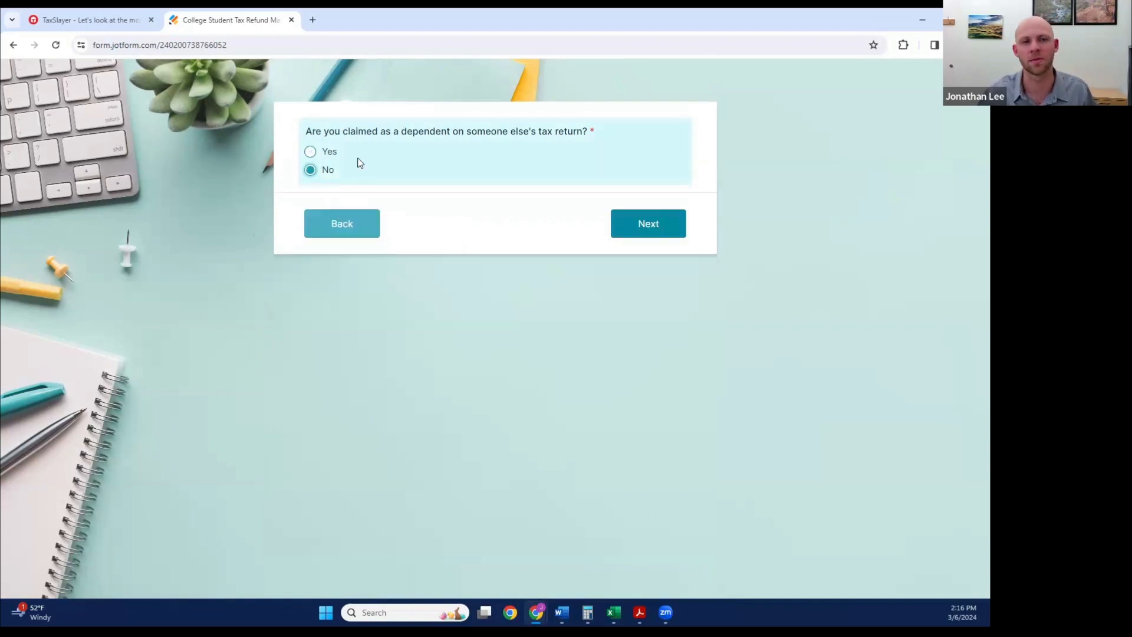
pyautogui.click(653, 217)
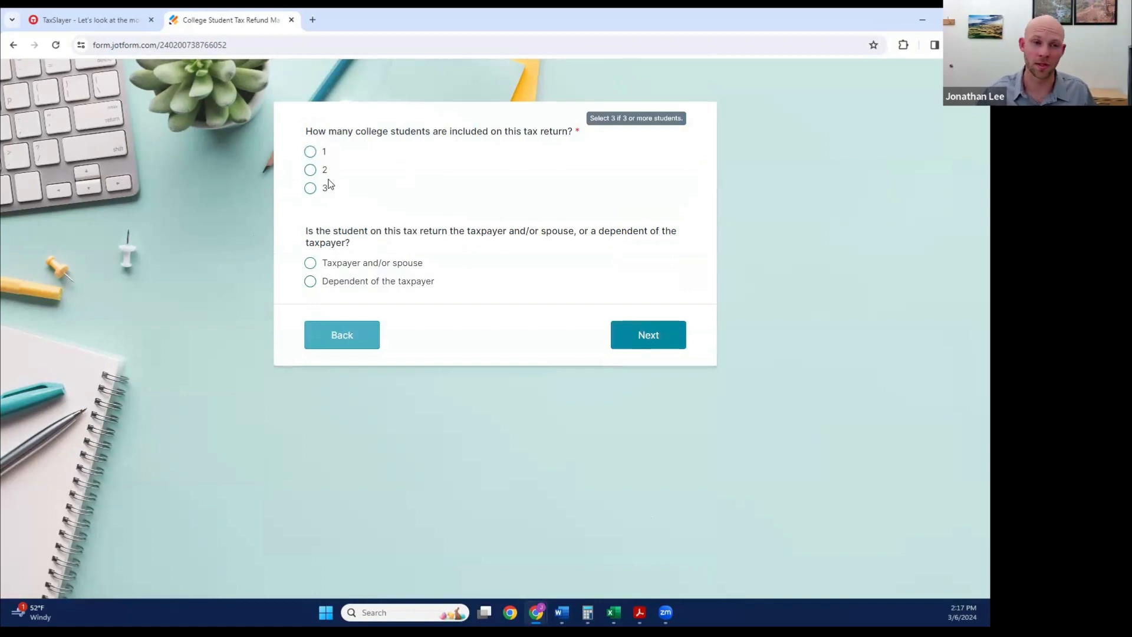
# Step: Specify 2 college students on the return, identify them as Taxpayer and/or spouse, and continue past the American Opportunity Credit introduction
pyautogui.click(310, 170)
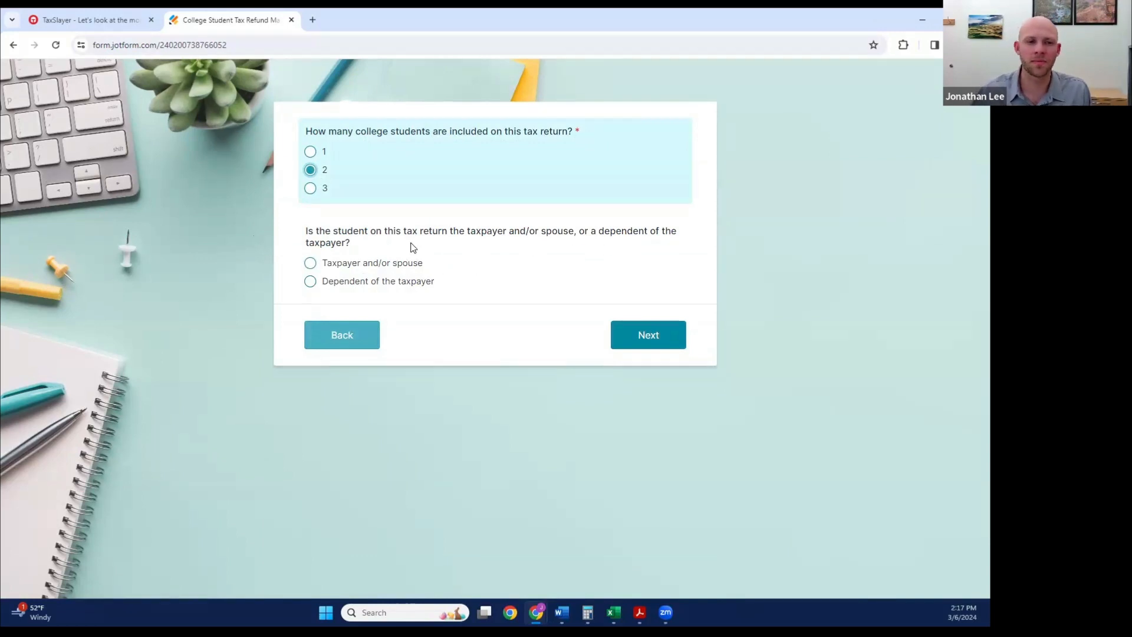
pyautogui.click(311, 266)
pyautogui.click(311, 264)
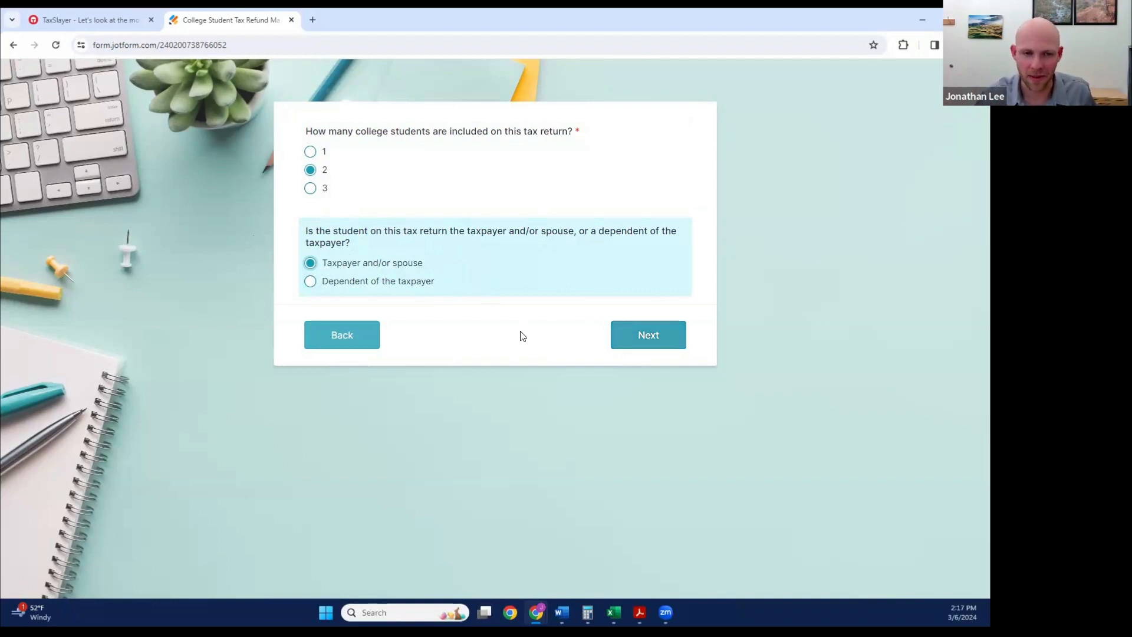
pyautogui.click(657, 334)
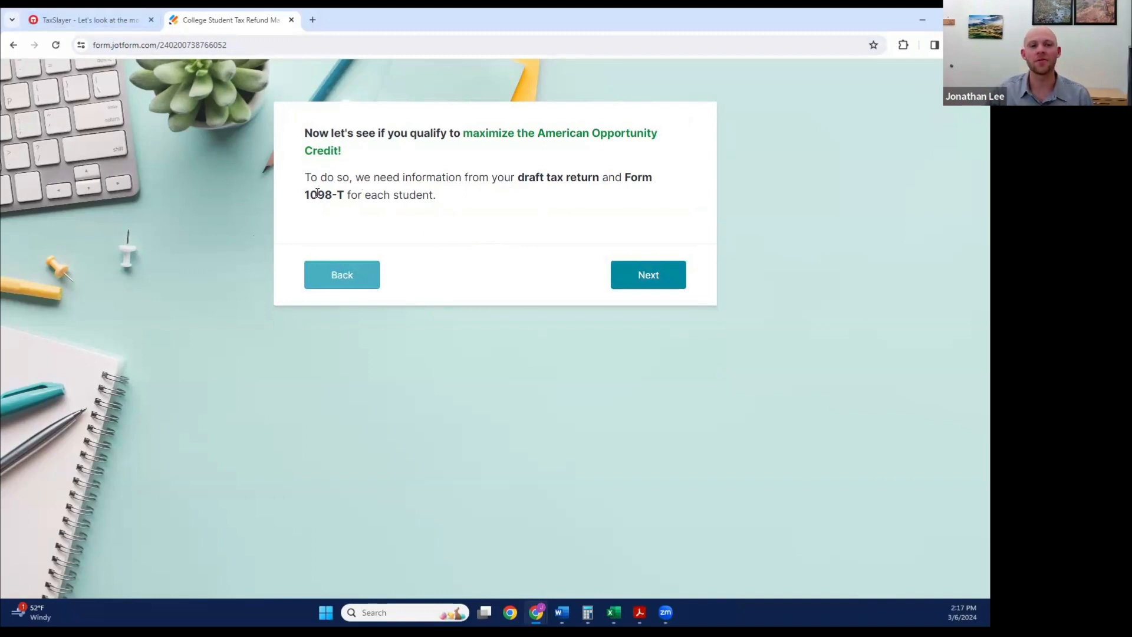
pyautogui.click(656, 276)
# Step: Enter the first student's full name, set the year in school to Junior and the age to 19-23, and continue
pyautogui.click(394, 157)
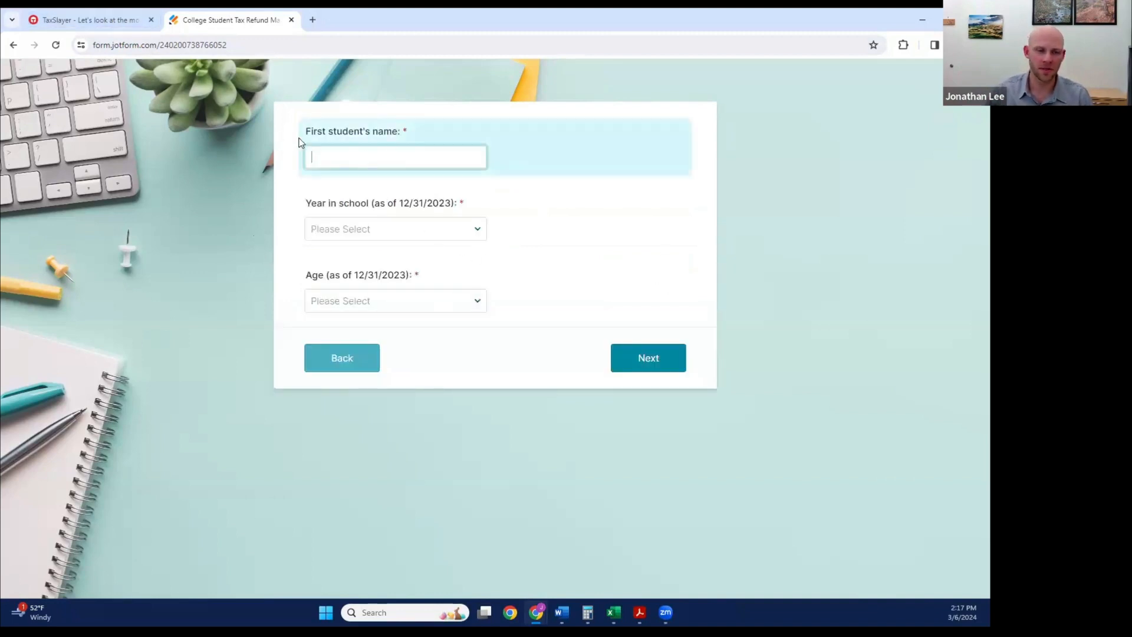
pyautogui.write('Liam Learner')
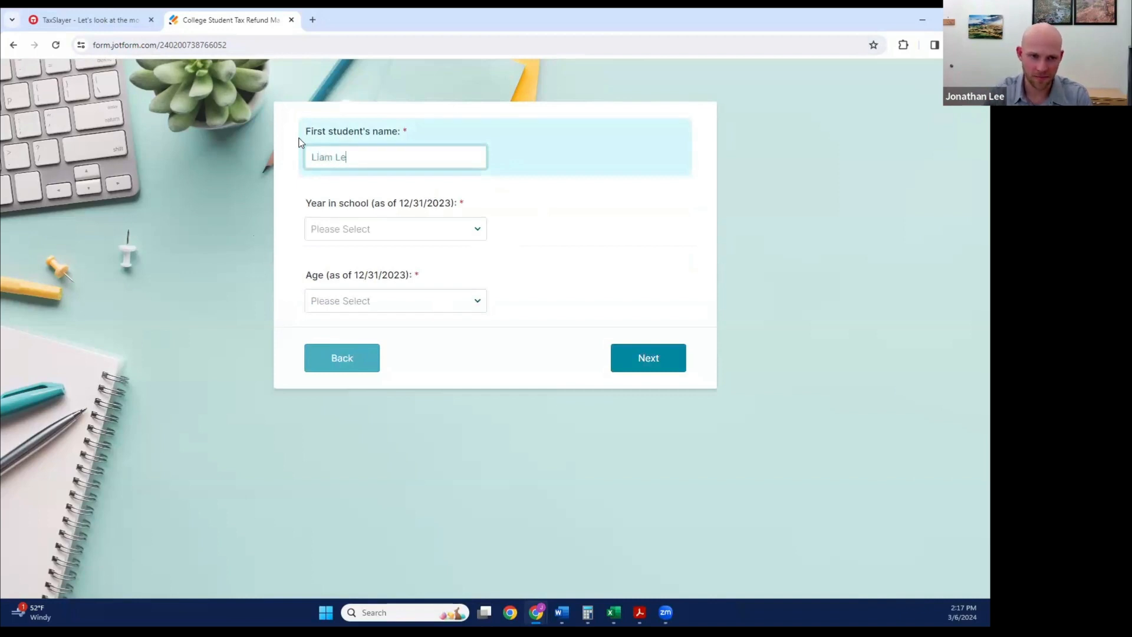
pyautogui.press('Tab')
pyautogui.click(466, 237)
pyautogui.click(339, 285)
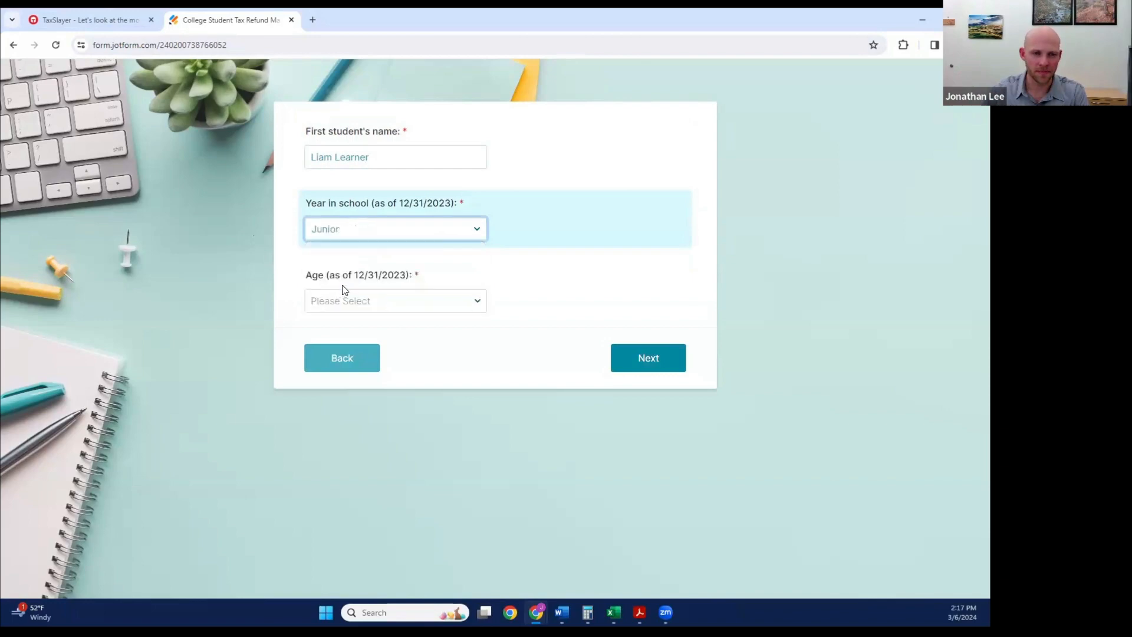
pyautogui.click(391, 304)
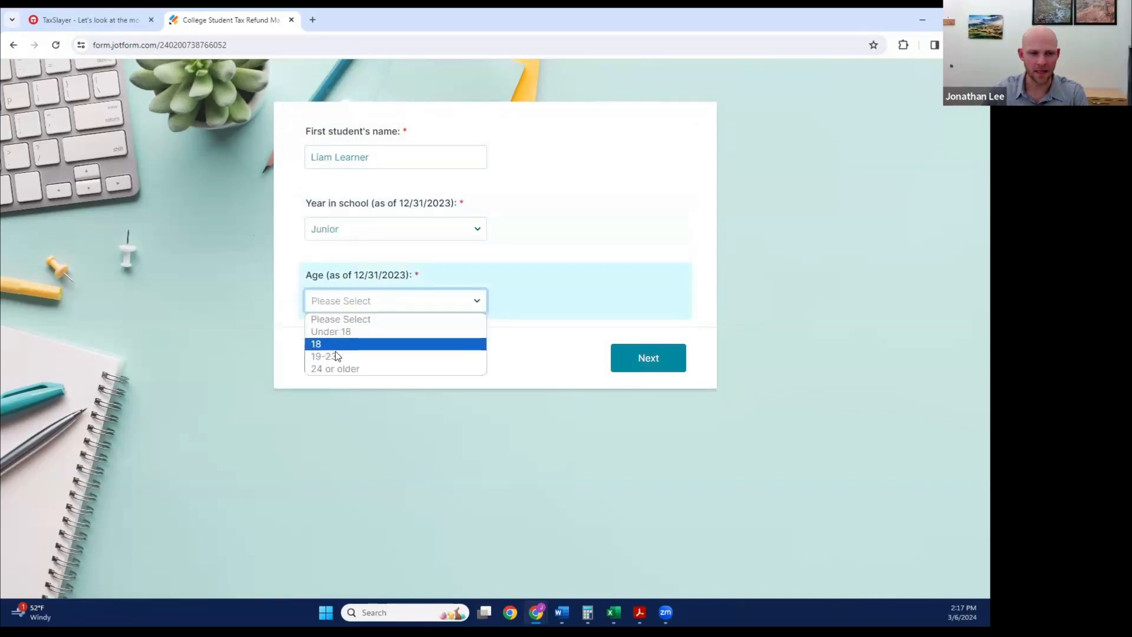
pyautogui.click(335, 358)
pyautogui.click(652, 367)
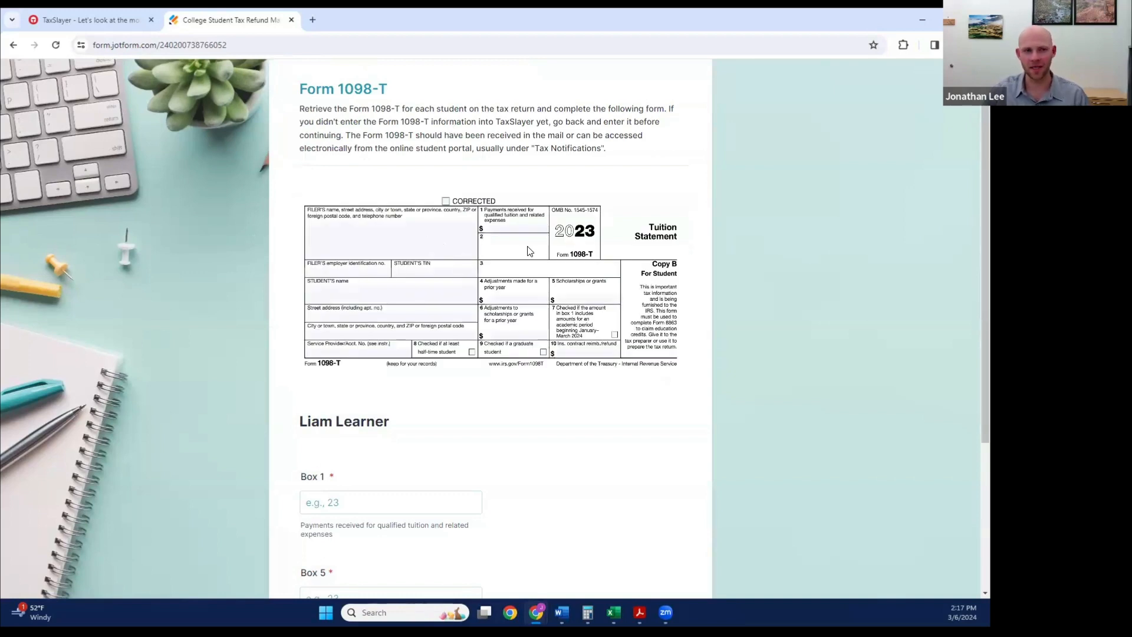
# Step: Check the payments and scholarship boxes on the first student's 1098-T in Acrobat, and return to the form in the browser
pyautogui.moveTo(562, 613)
pyautogui.moveTo(640, 613)
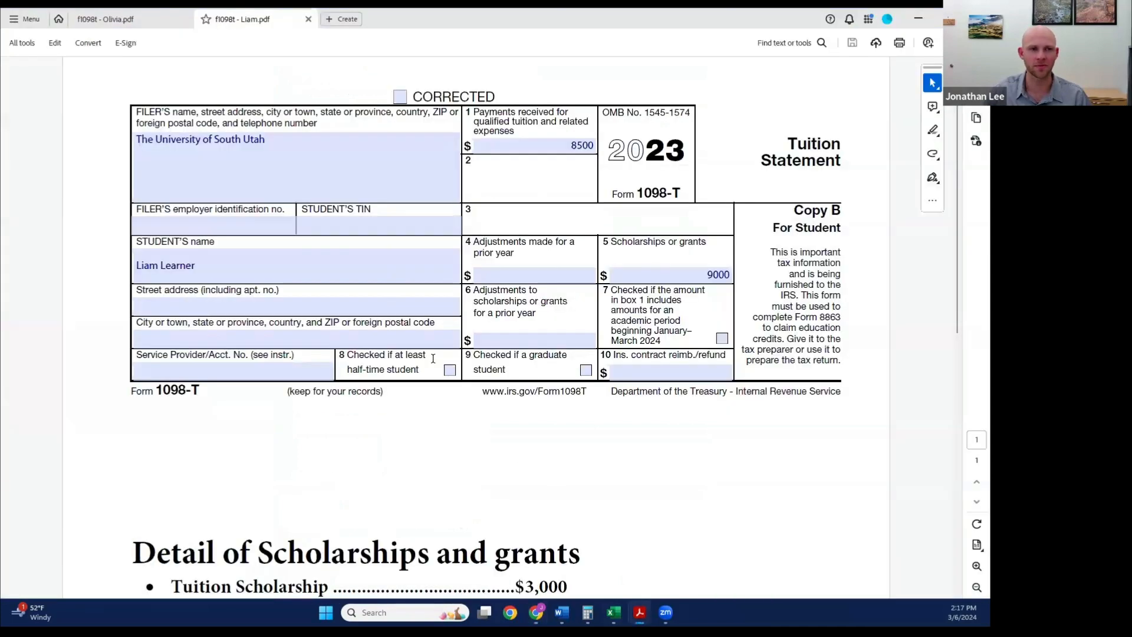
pyautogui.click(693, 554)
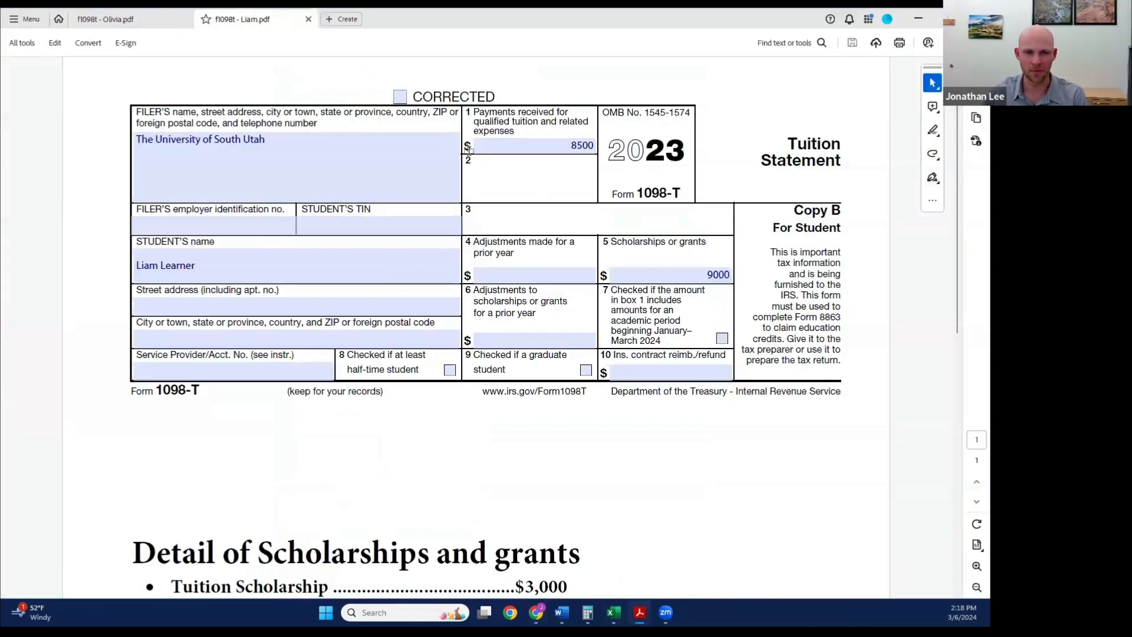
pyautogui.hotkey('alt', 'Tab')
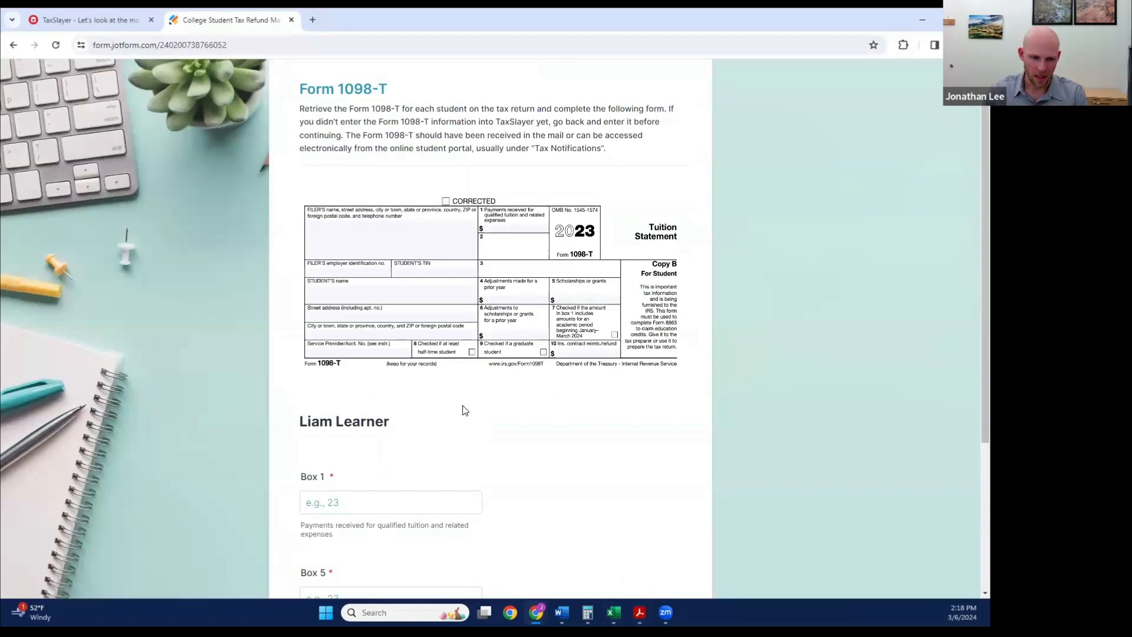
# Step: Examine the first student's Box 1, Box 5 and Box 4 or 6 questions, including the guidance on determining the amount paid
pyautogui.scroll(-1, 427, 359)
pyautogui.scroll(-1, 431, 377)
pyautogui.scroll(2, 531, 388)
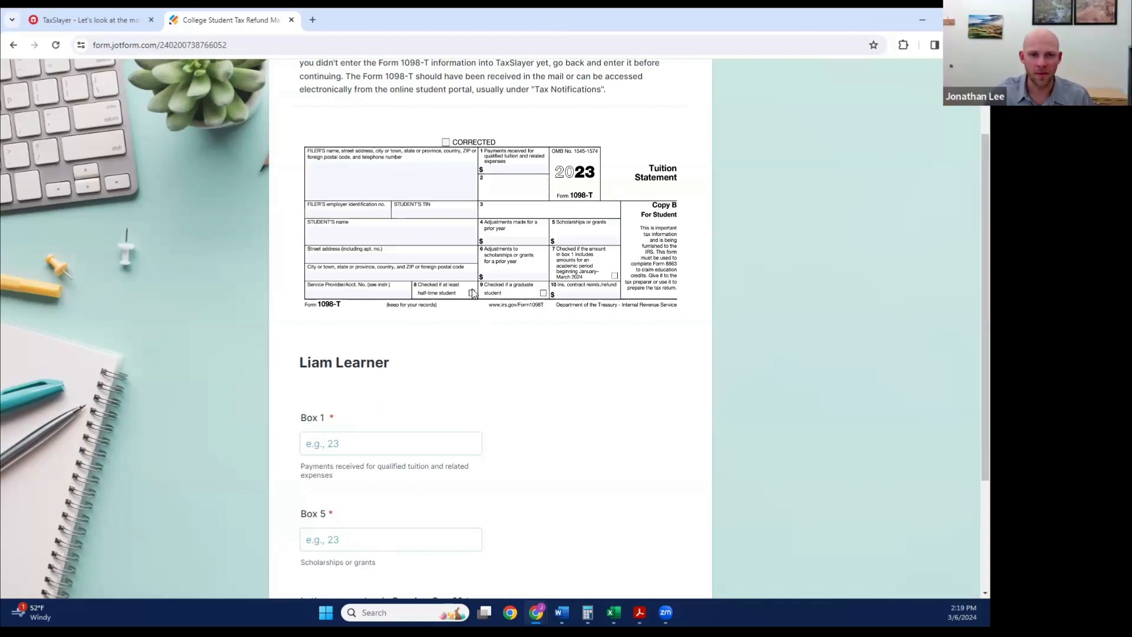
pyautogui.scroll(-1, 330, 354)
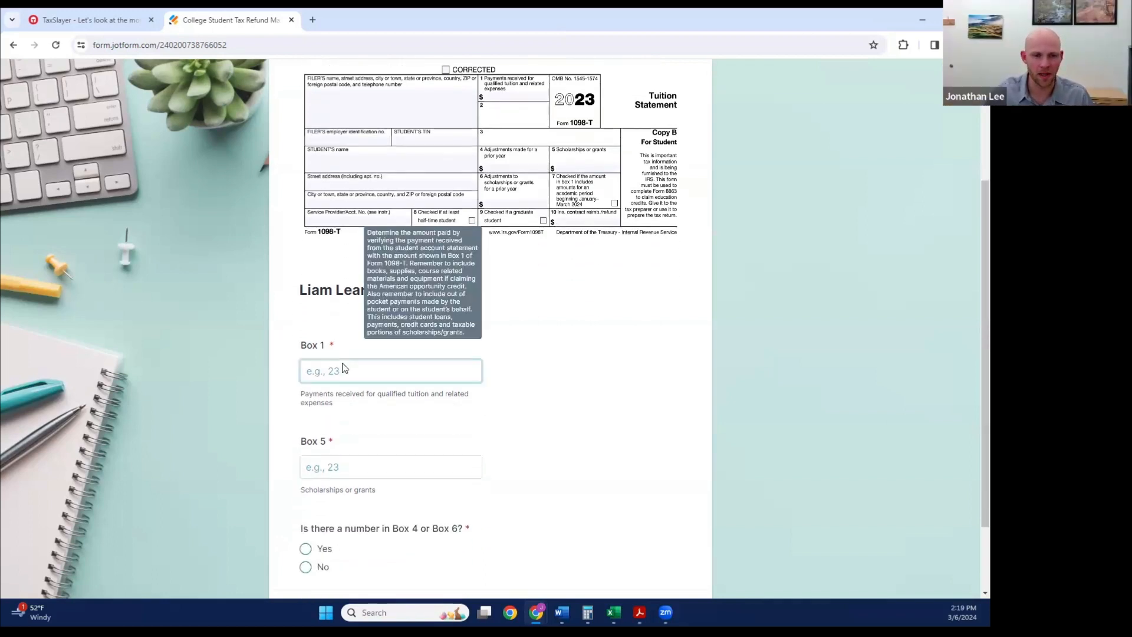
pyautogui.scroll(-1, 354, 371)
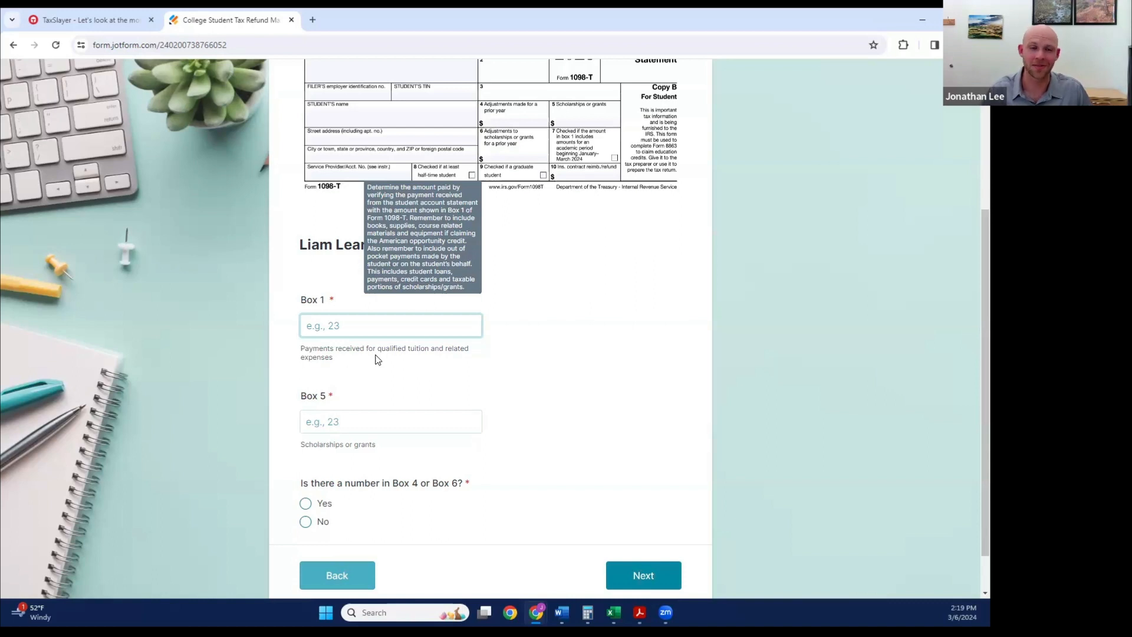
pyautogui.click(531, 332)
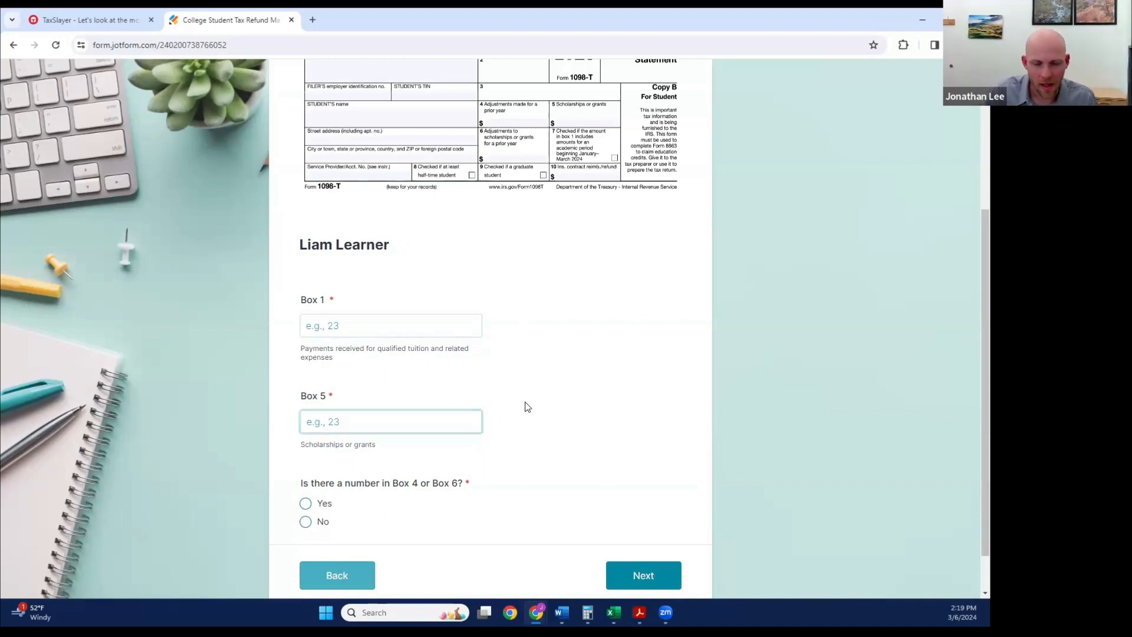
# Step: Copy the first student's payments of 8500 into Box 1 and scholarships of 9000 into Box 5 from the 1098-T open in Acrobat
pyautogui.moveTo(640, 612)
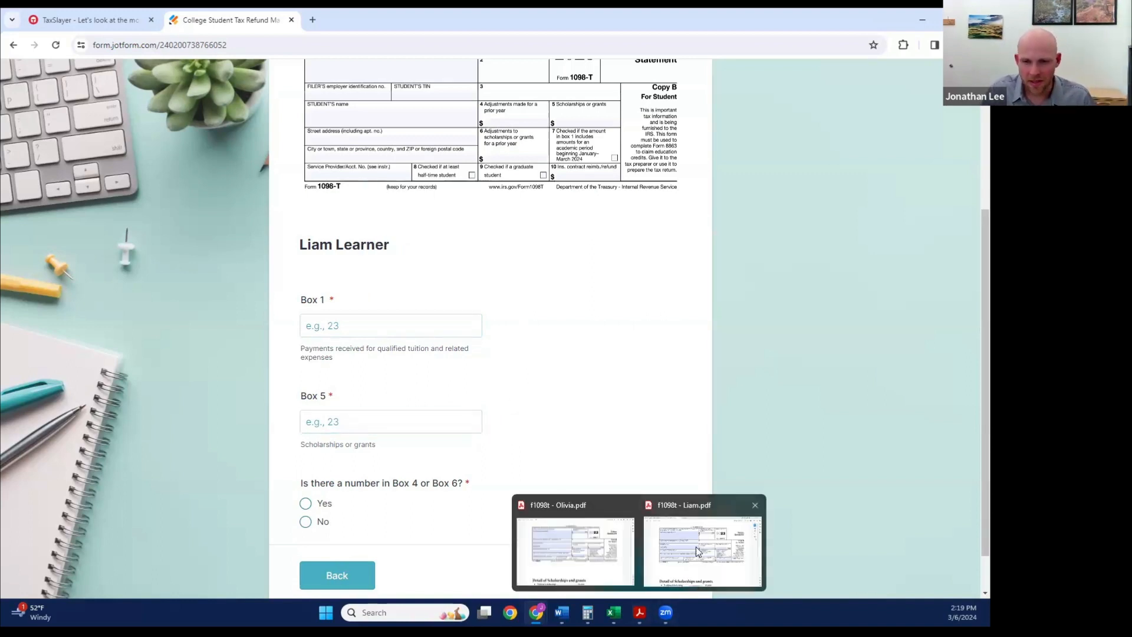
pyautogui.click(737, 549)
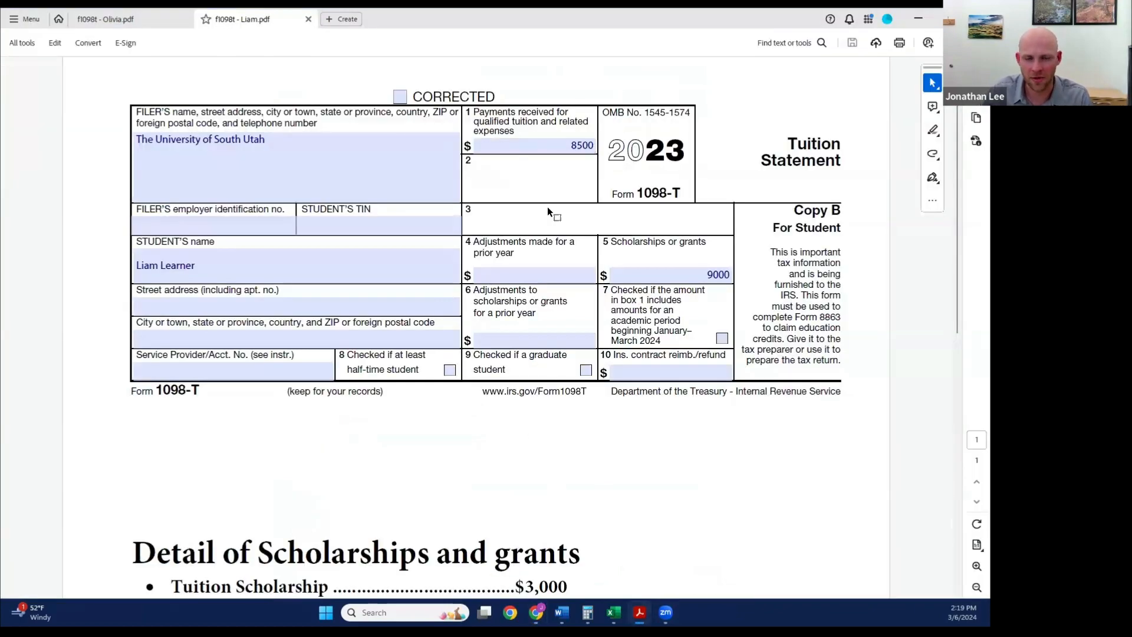
pyautogui.hotkey('alt', 'Tab')
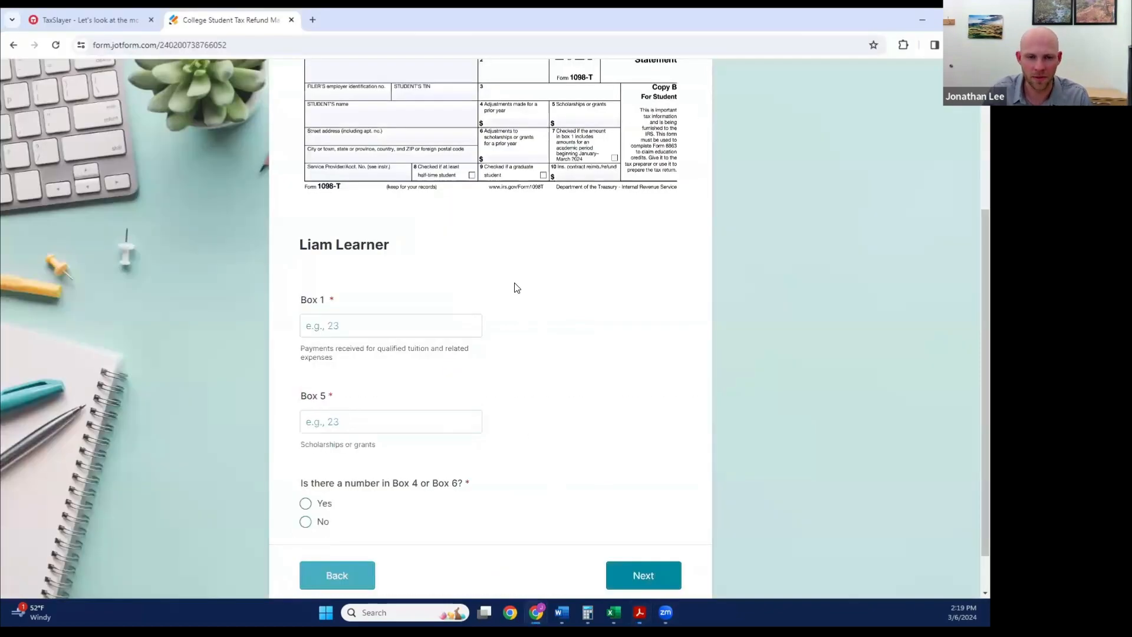
pyautogui.click(381, 328)
pyautogui.write('8500')
pyautogui.click(360, 423)
pyautogui.hotkey('alt', 'Tab')
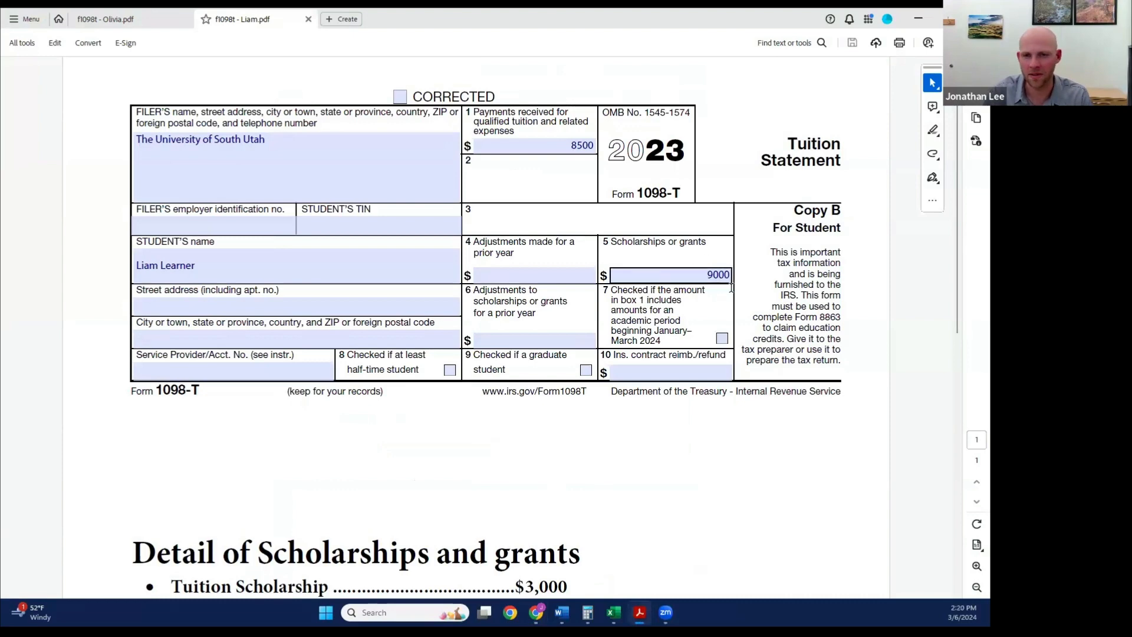
pyautogui.hotkey('alt', 'Tab')
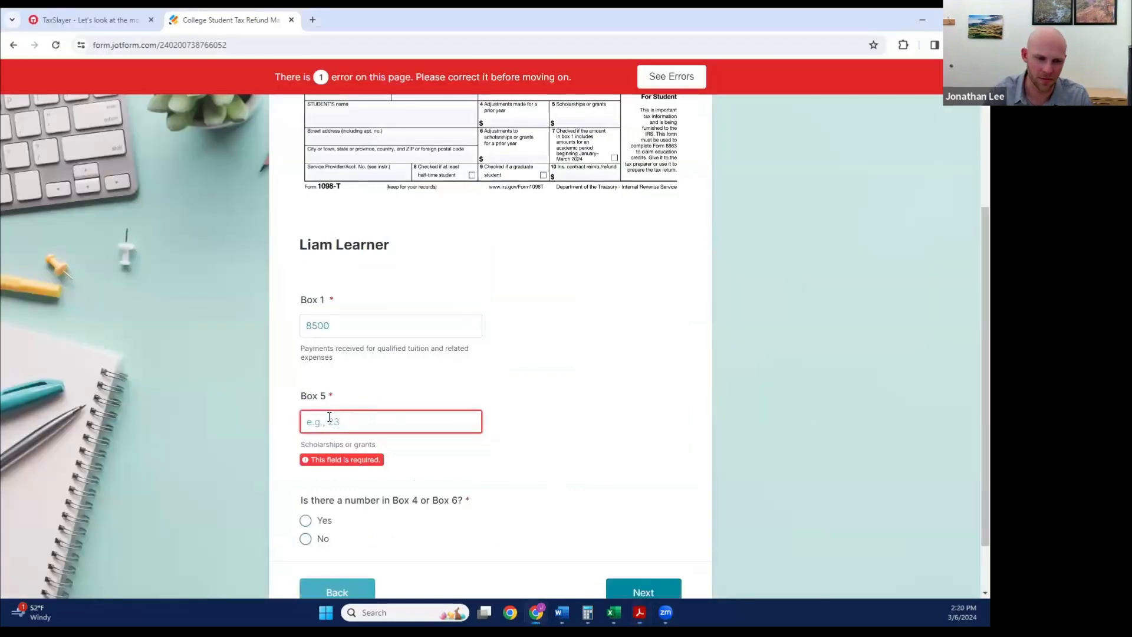
pyautogui.write('9000')
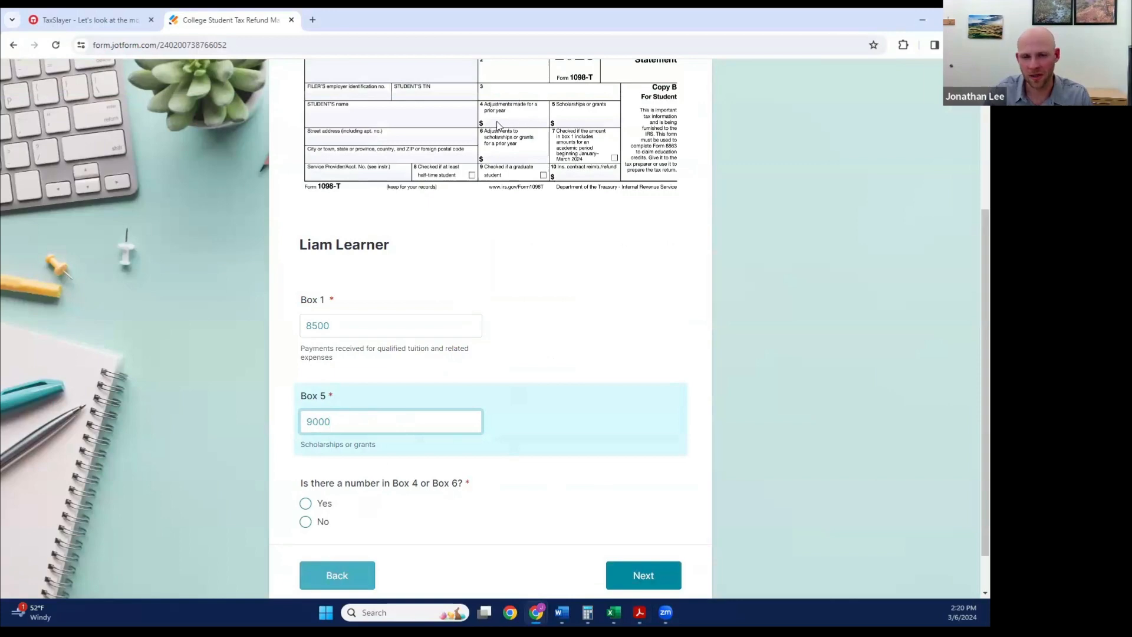
# Step: Check Boxes 4 and 6 on the first student's 1098-T, preview the out-of-scope guidance, answer No to the Box 4 or 6 question, and continue
pyautogui.hotkey('alt', 'Tab')
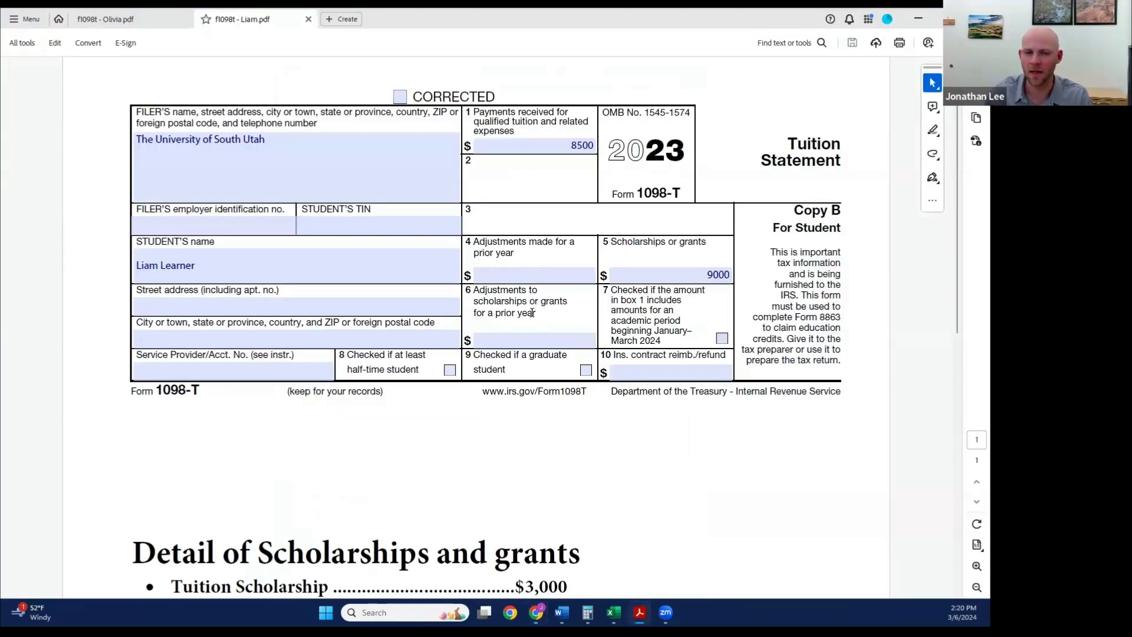
pyautogui.hotkey('alt', 'Tab')
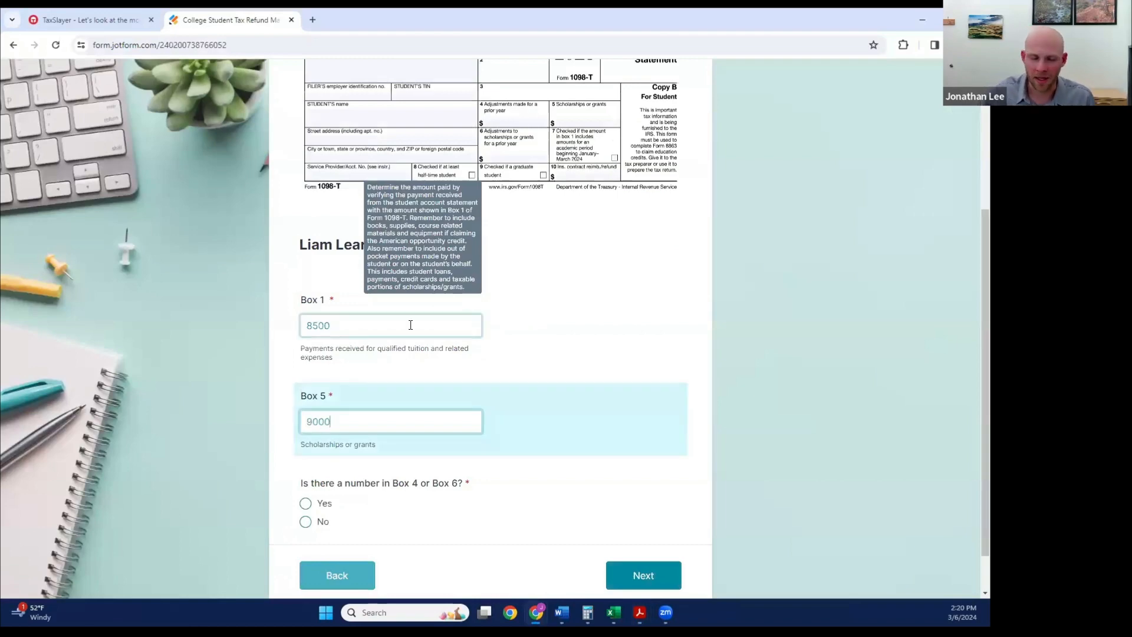
pyautogui.click(306, 503)
pyautogui.scroll(-7, 578, 443)
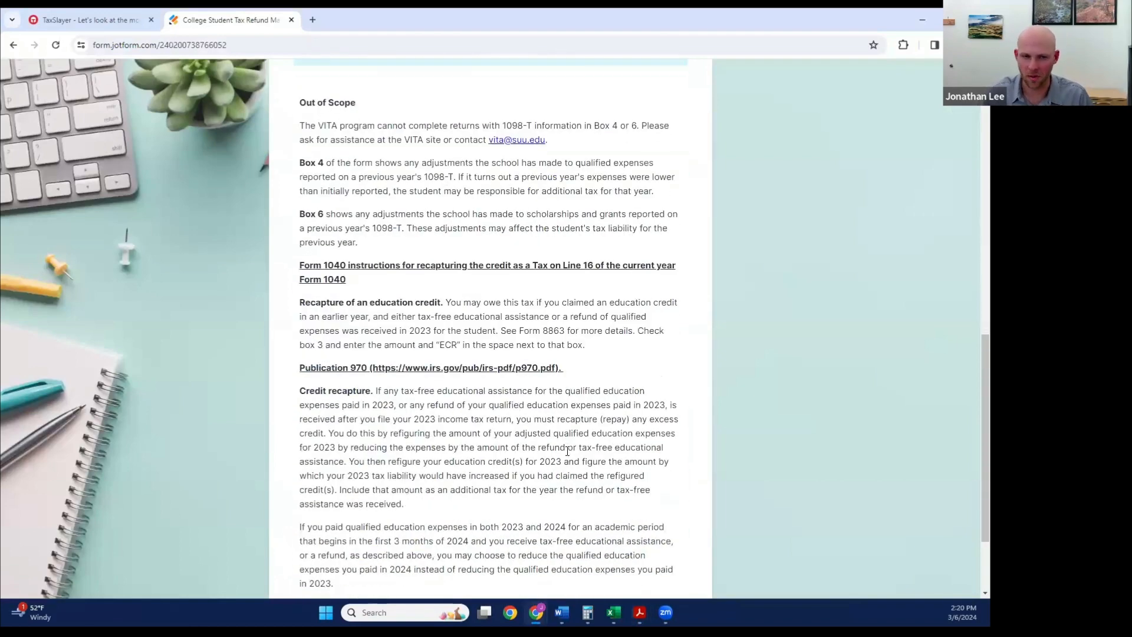
pyautogui.scroll(7, 567, 451)
pyautogui.click(305, 522)
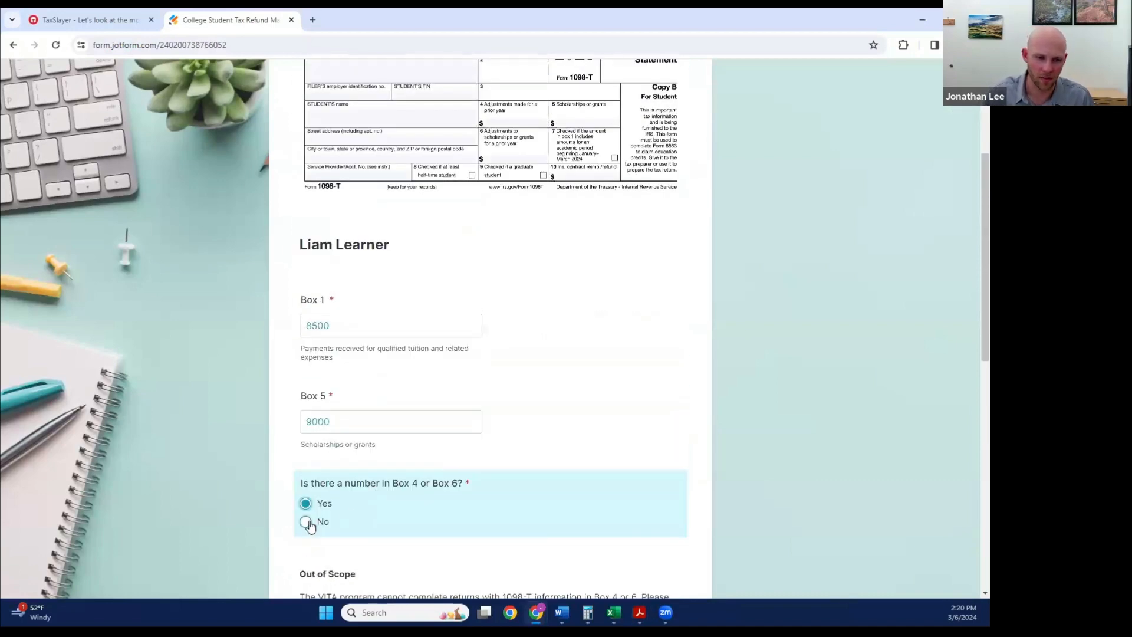
pyautogui.scroll(-1, 616, 515)
pyautogui.click(624, 541)
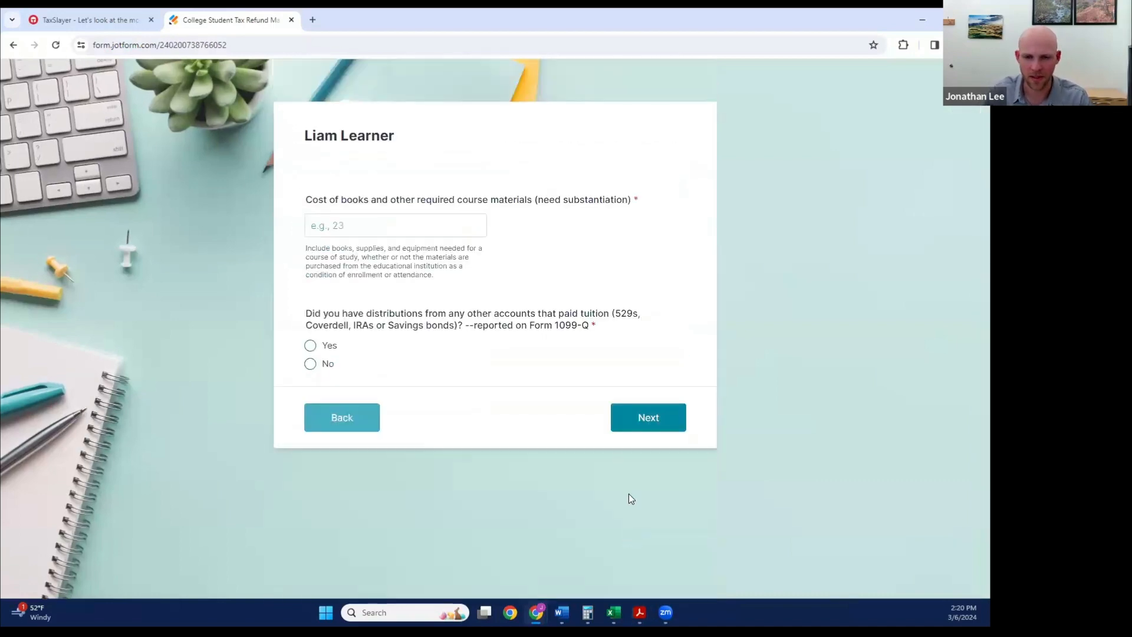
# Step: Review the guidance on book costs and set the first student's cost of books and required course materials to 400
pyautogui.moveTo(345, 219)
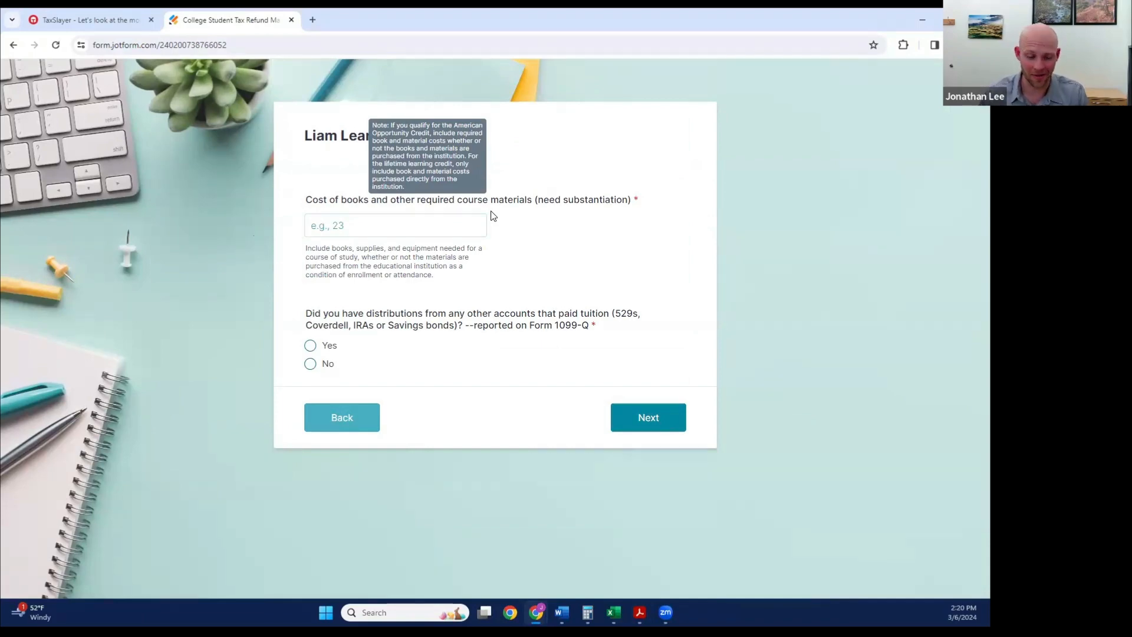
pyautogui.click(448, 220)
pyautogui.hotkey('alt', 'Tab')
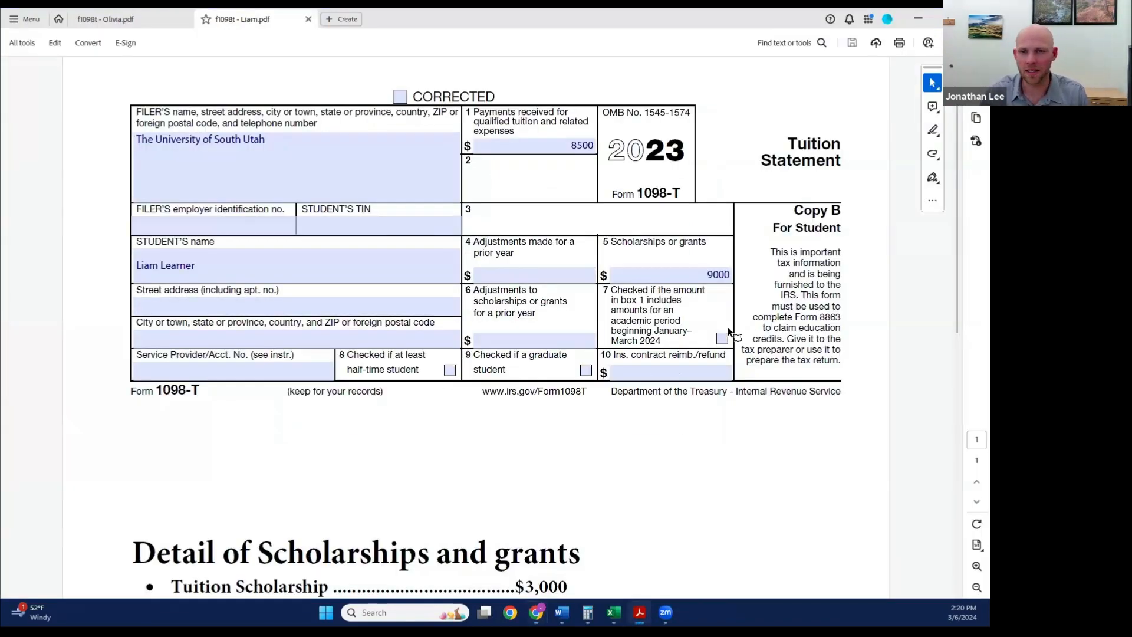
pyautogui.hotkey('alt', 'Tab')
pyautogui.click(332, 227)
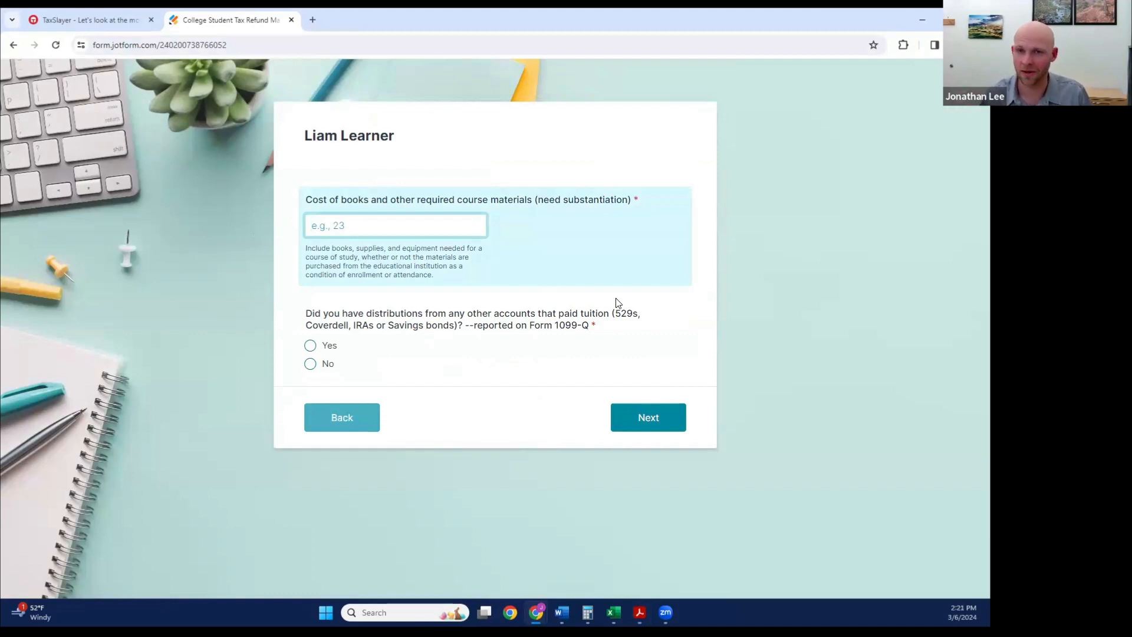
pyautogui.write('400')
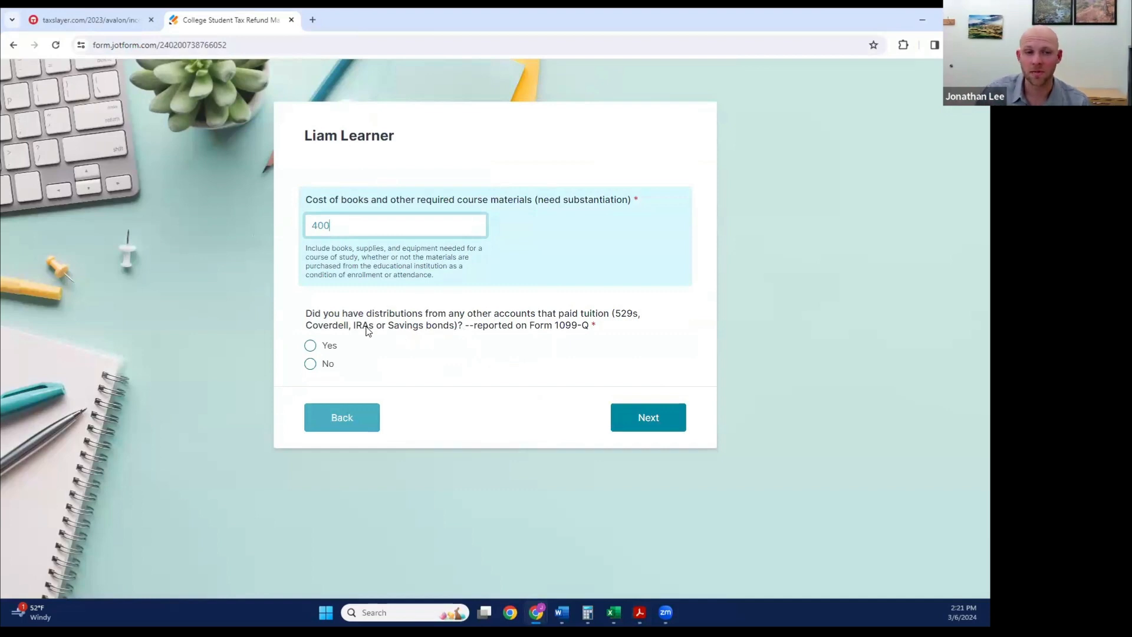
# Step: Try reporting 1099-Q distributions for the first student, with 1000 received from the accounts and 1200 paid for rent
pyautogui.click(310, 345)
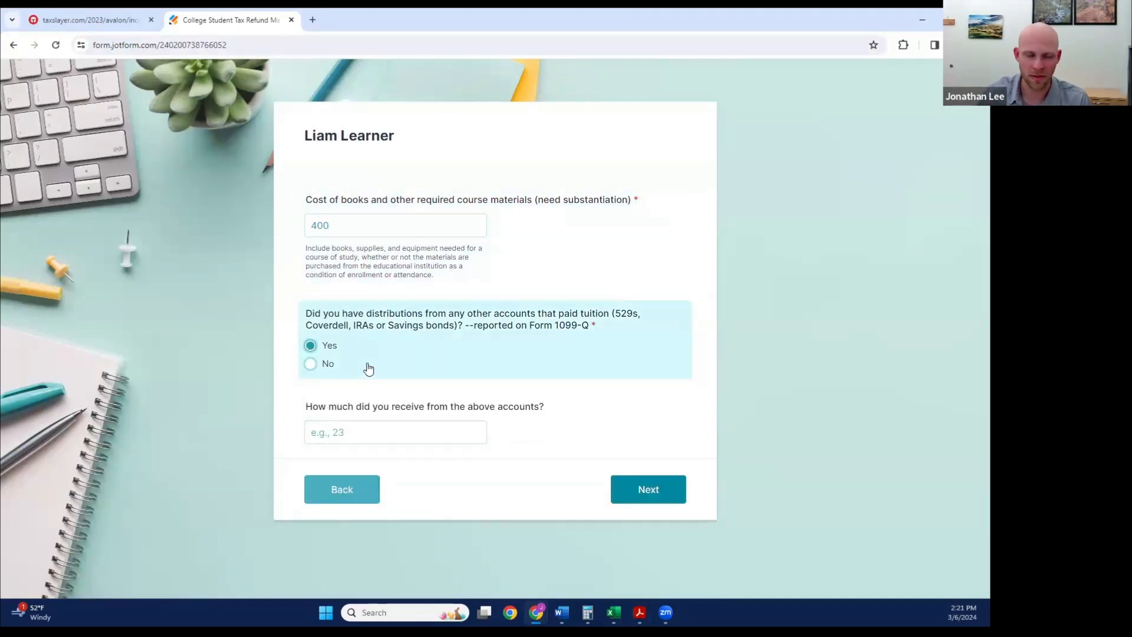
pyautogui.click(319, 364)
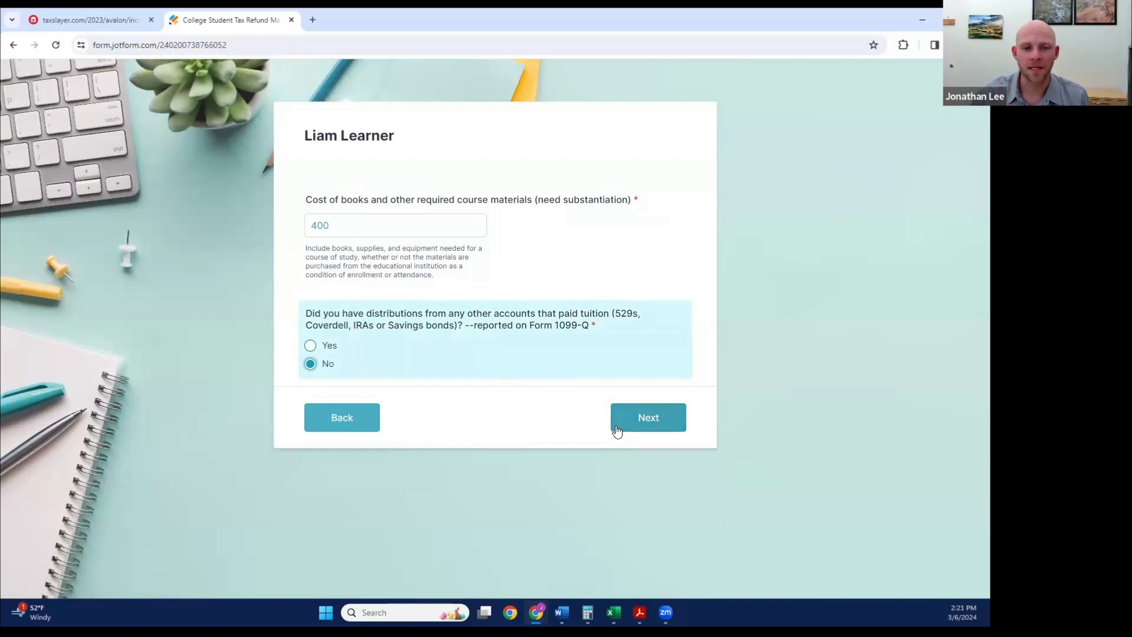
pyautogui.click(310, 345)
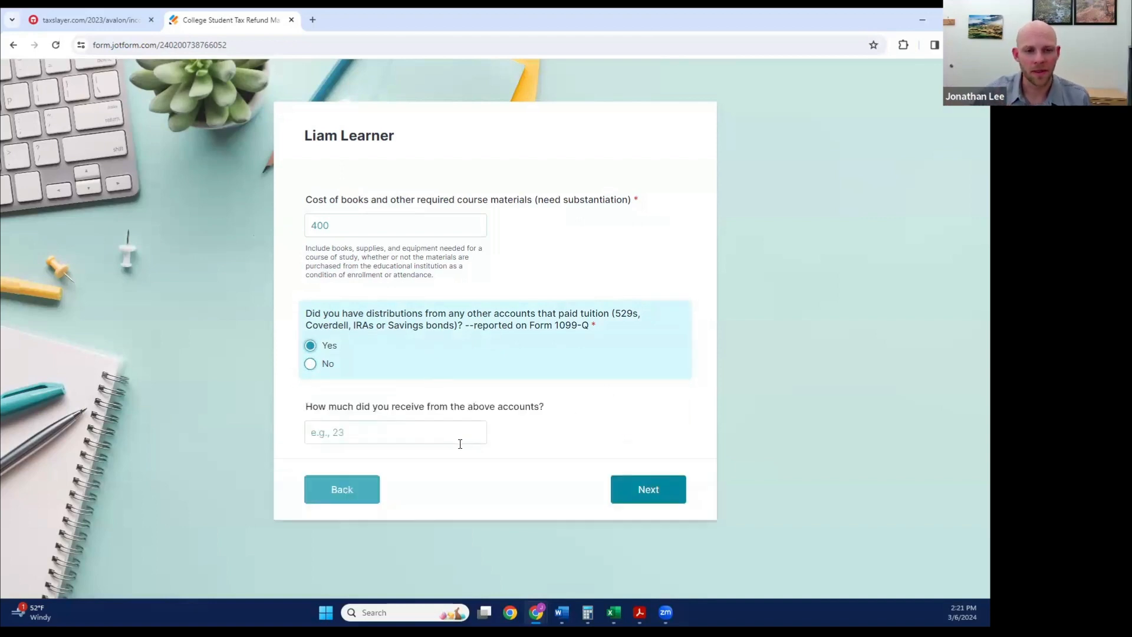
pyautogui.click(400, 438)
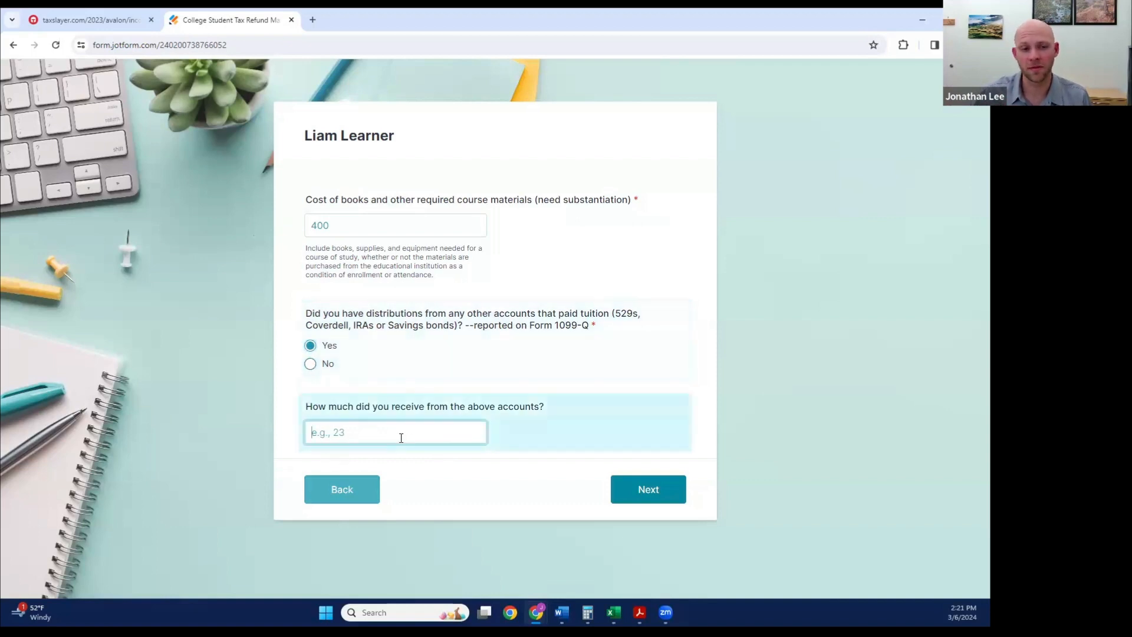
pyautogui.write('1000')
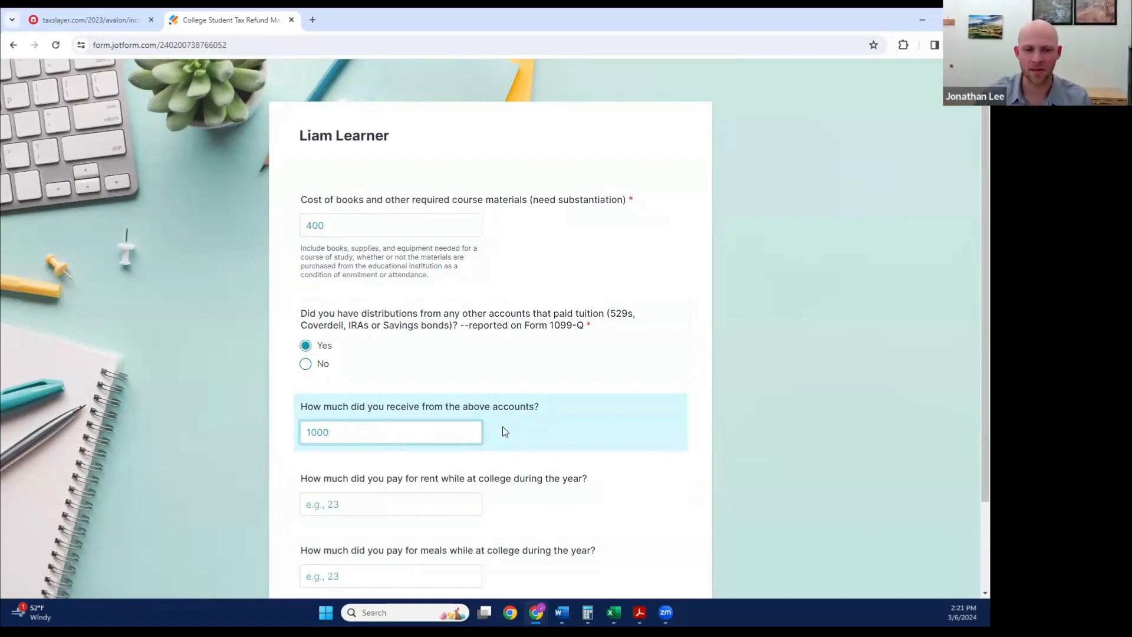
pyautogui.scroll(-1, 620, 419)
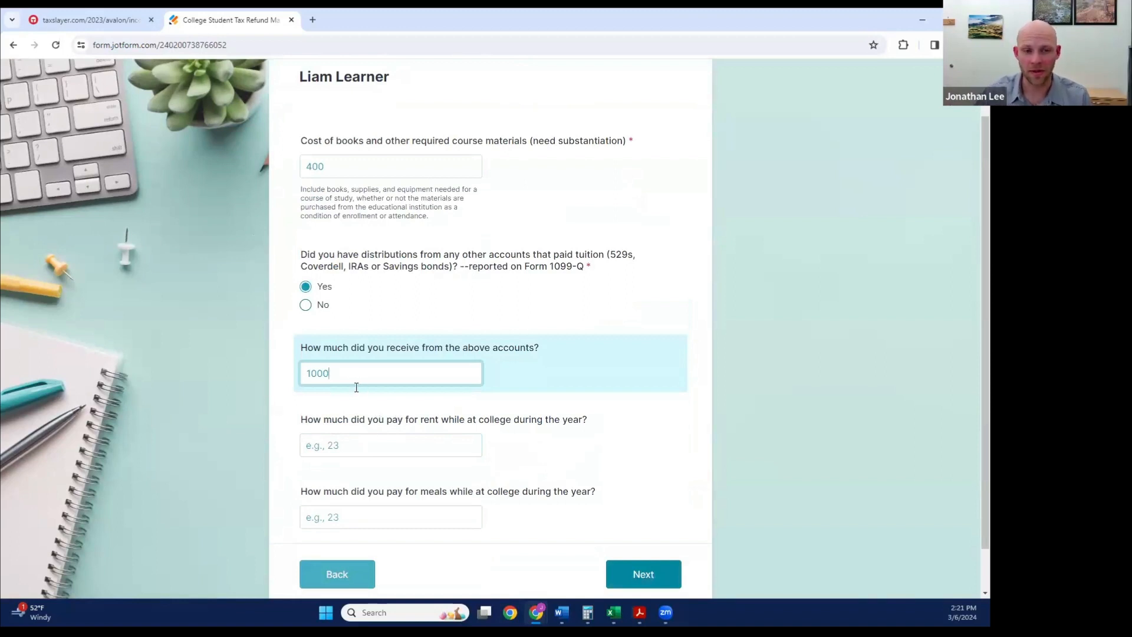
pyautogui.click(359, 449)
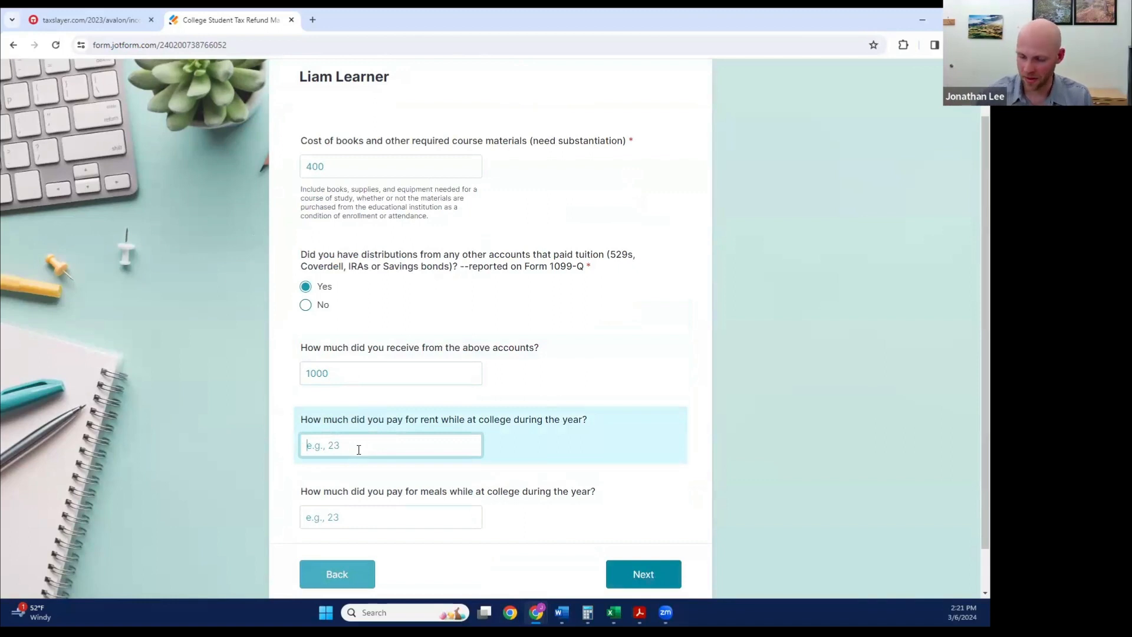
pyautogui.write('1200')
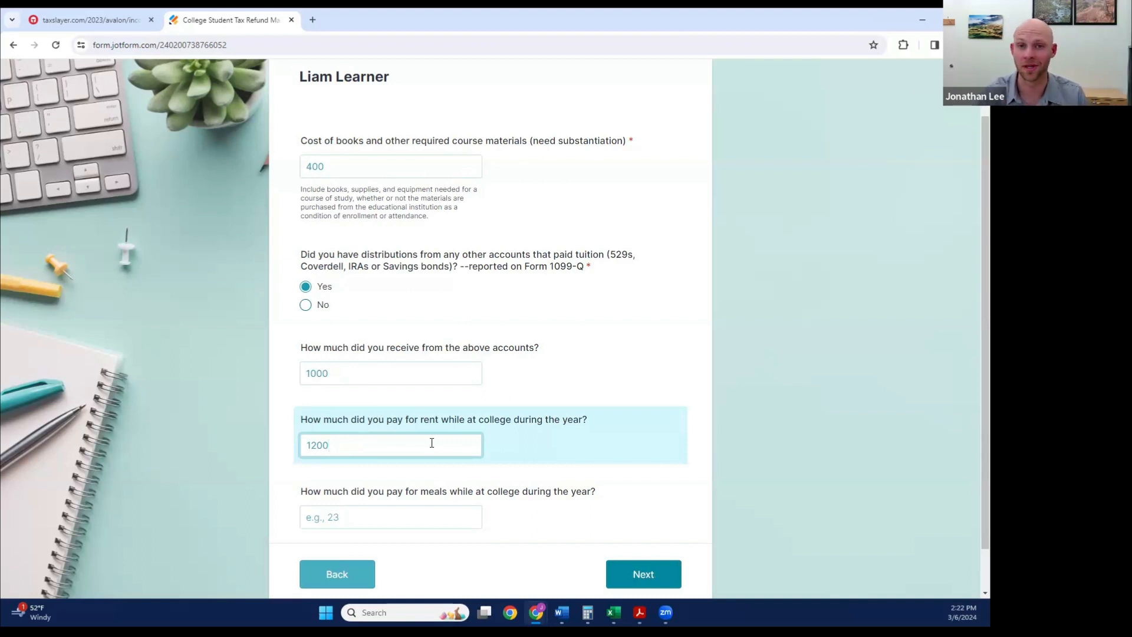
# Step: Clear the first student's rent and distribution amounts, answer No to the 1099-Q distributions question, and continue
pyautogui.click(313, 305)
pyautogui.click(357, 394)
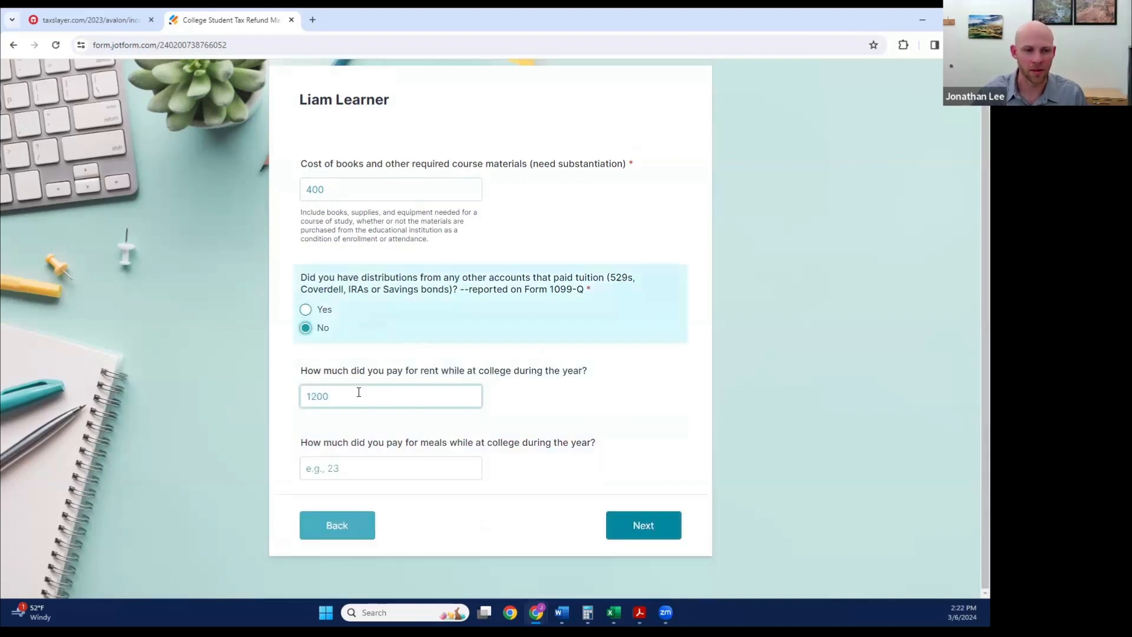
pyautogui.doubleClick(305, 397)
pyautogui.press('BackSpace')
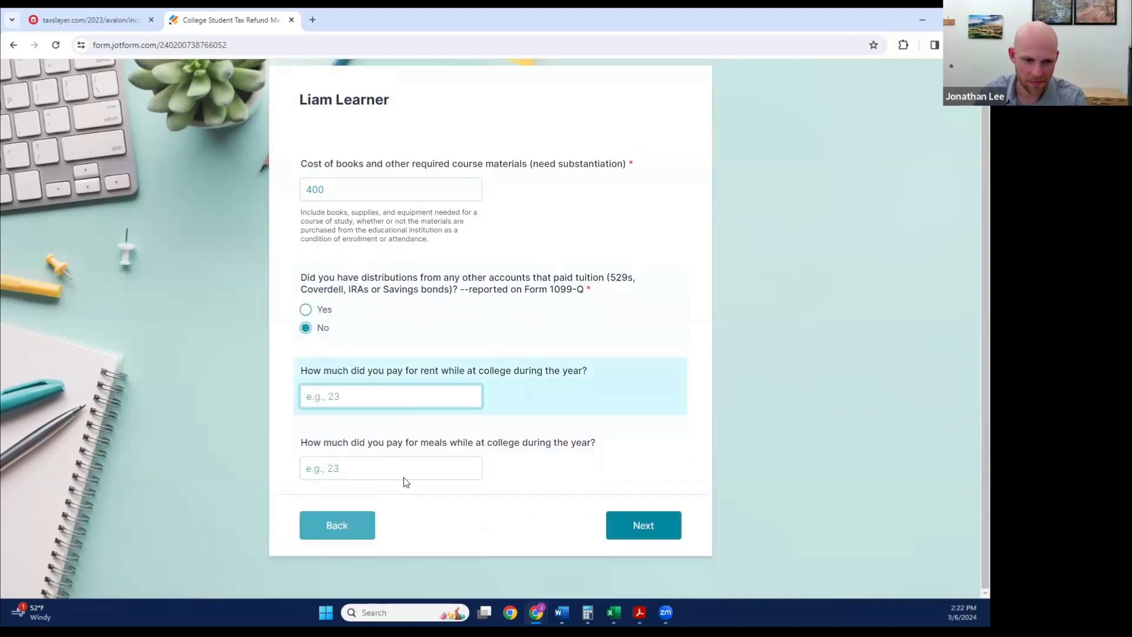
pyautogui.click(305, 310)
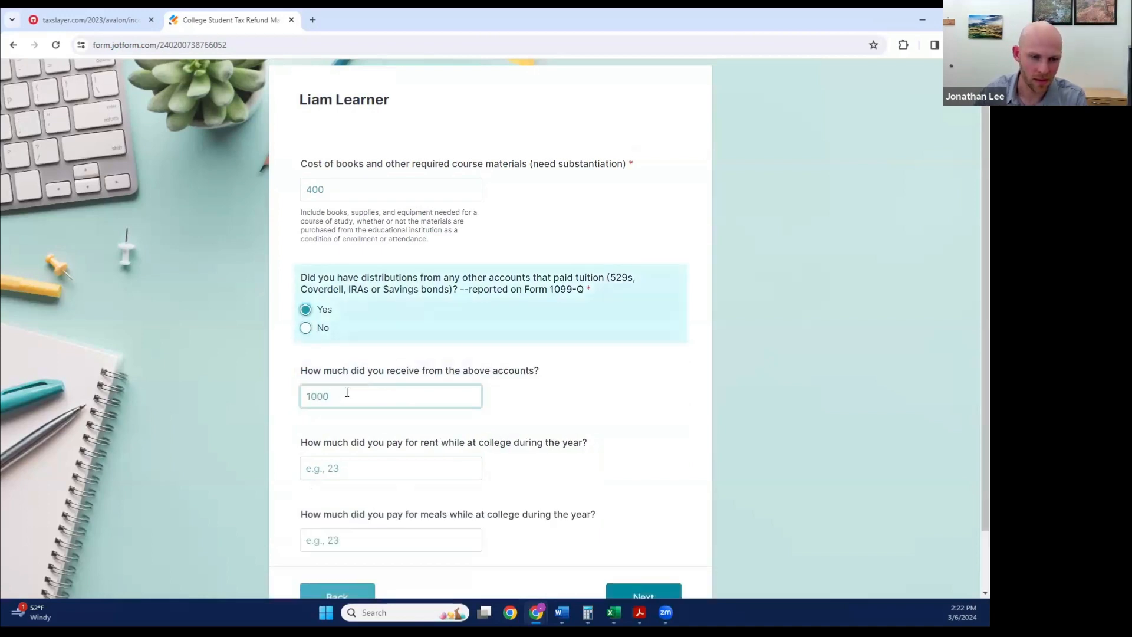
pyautogui.moveTo(346, 392); pyautogui.dragTo(300, 394)
pyautogui.press('BackSpace')
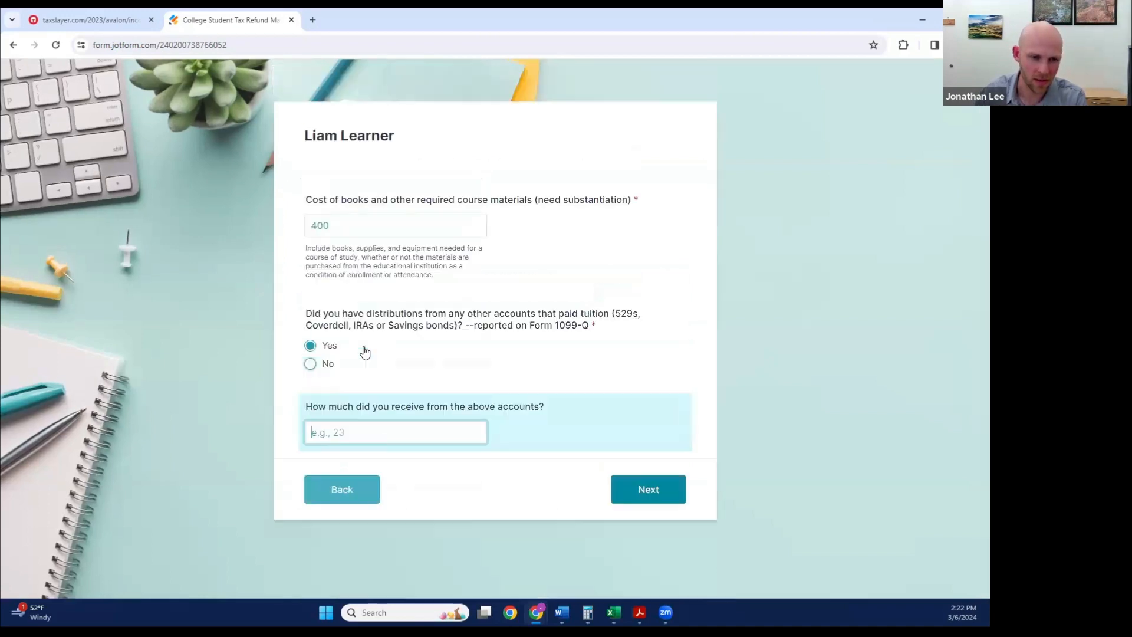
pyautogui.click(311, 363)
pyautogui.click(661, 416)
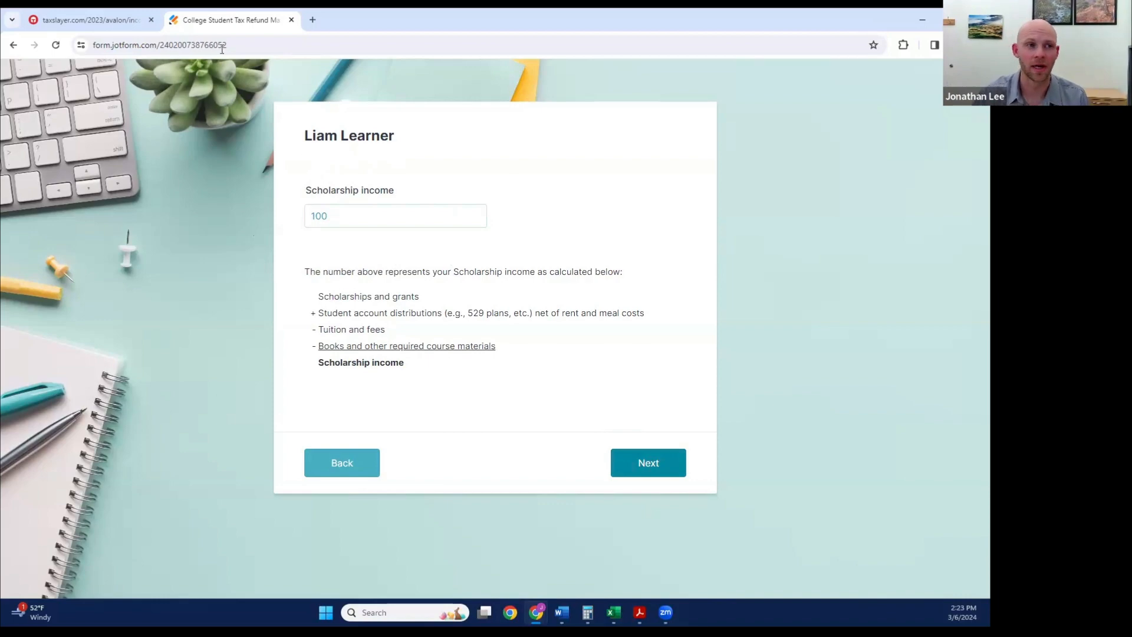
# Step: Switch to TaxSlayer, extend the expiring session, and return to the College Student Tax Refund Maximizer form
pyautogui.click(118, 24)
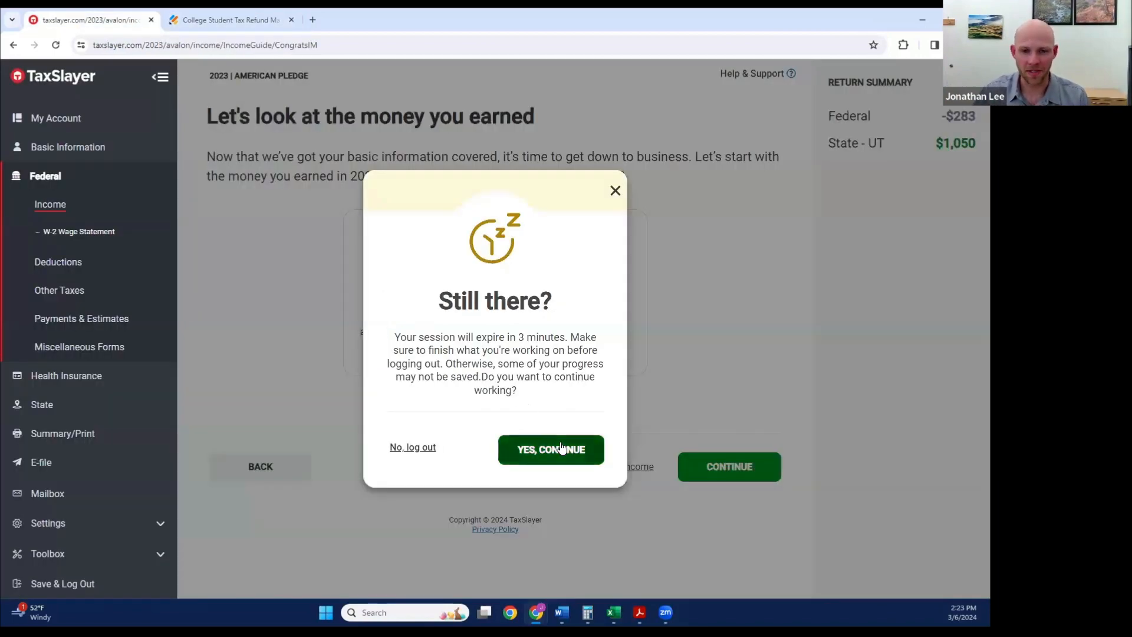
pyautogui.click(554, 449)
pyautogui.click(253, 21)
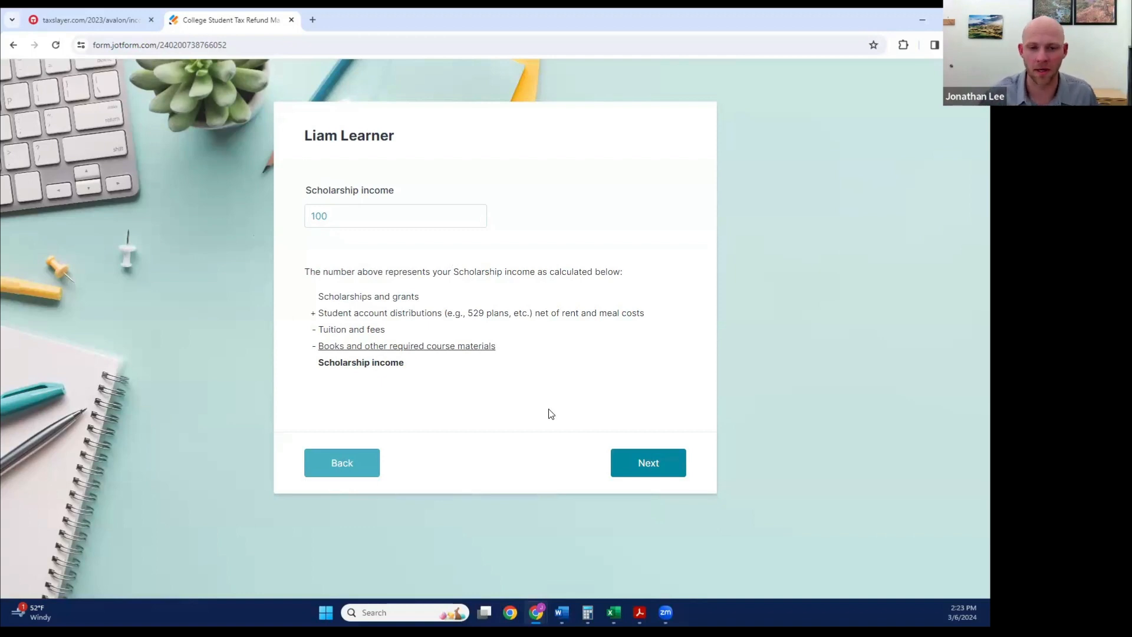
# Step: Continue past the first student's scholarship income, enter the second student's full name, and set the year to Senior and age to 24 or older
pyautogui.click(653, 468)
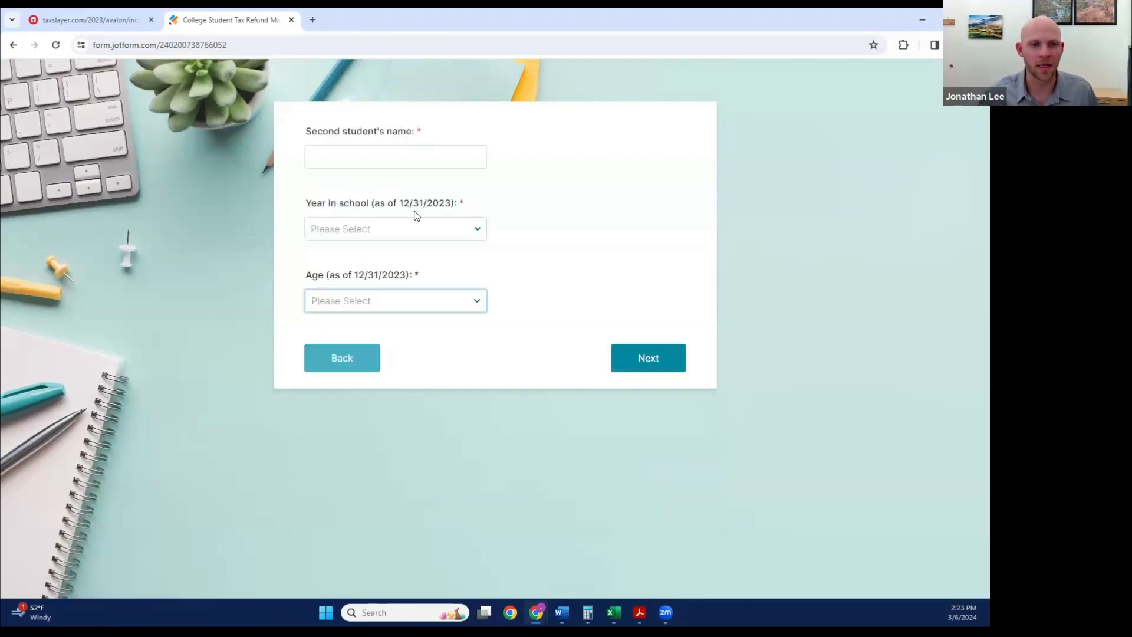
pyautogui.click(390, 158)
pyautogui.write('Olivia Learner')
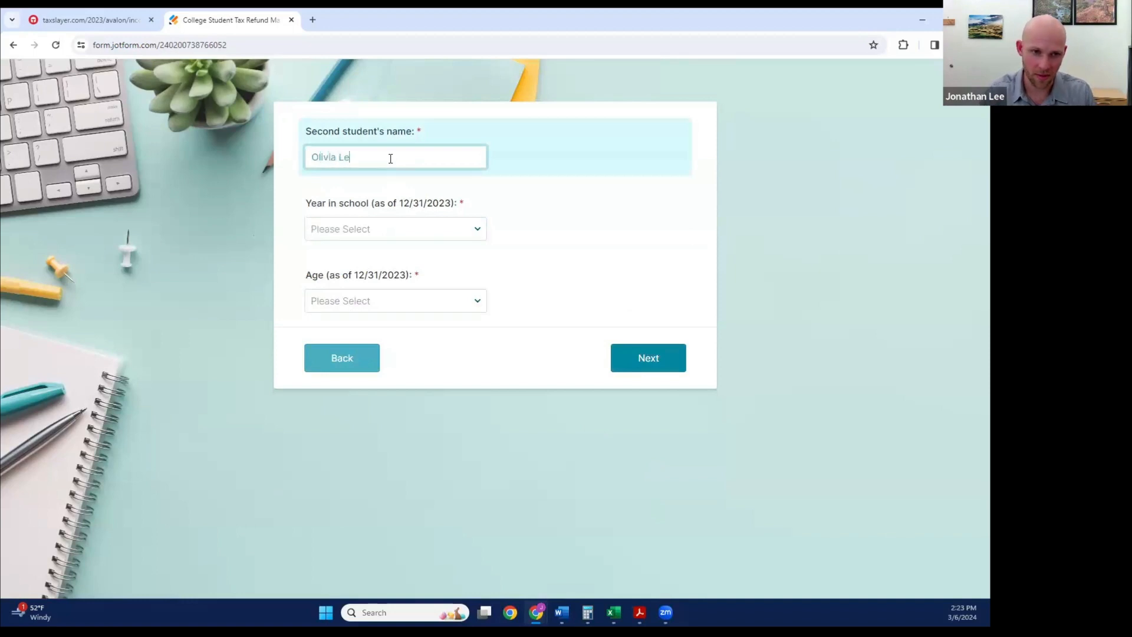
pyautogui.press('Tab')
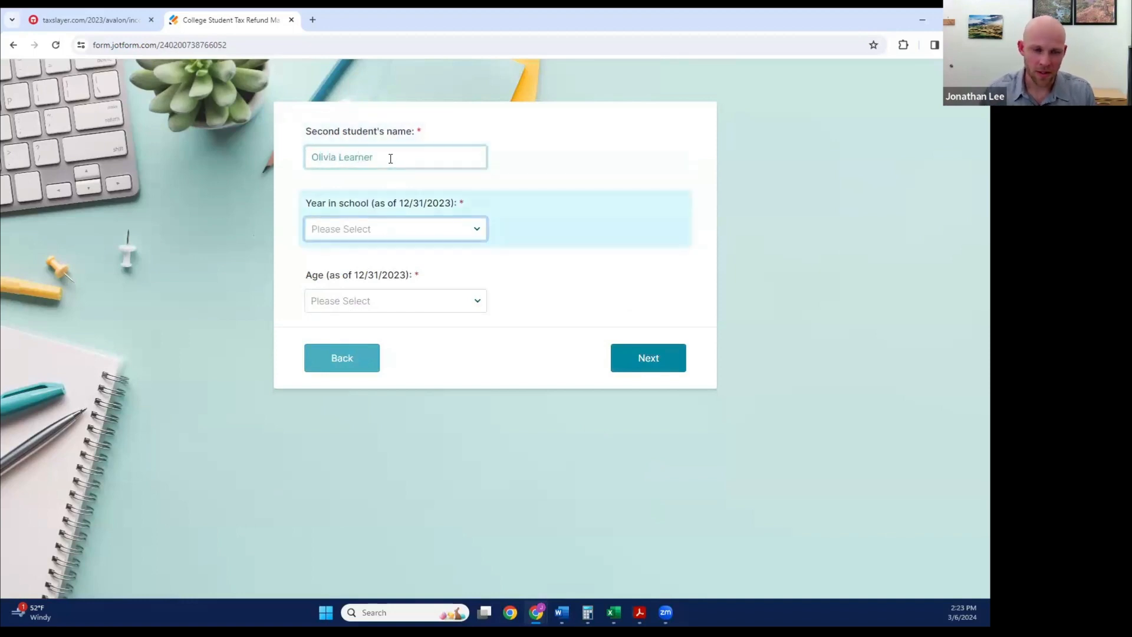
pyautogui.click(472, 227)
pyautogui.click(329, 297)
pyautogui.click(331, 304)
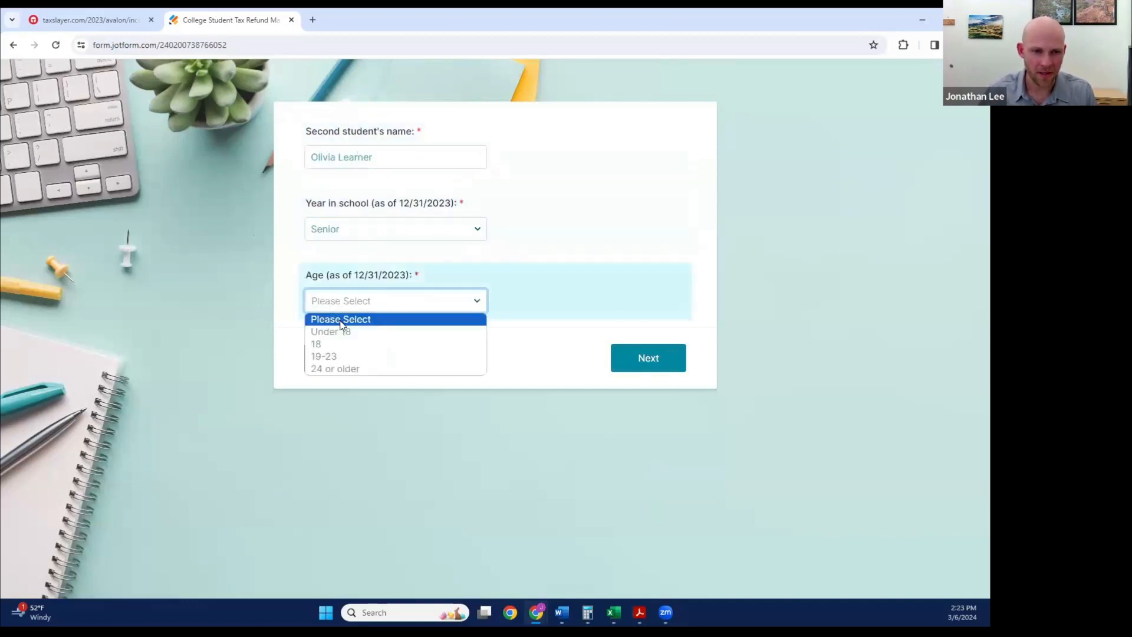
pyautogui.click(335, 369)
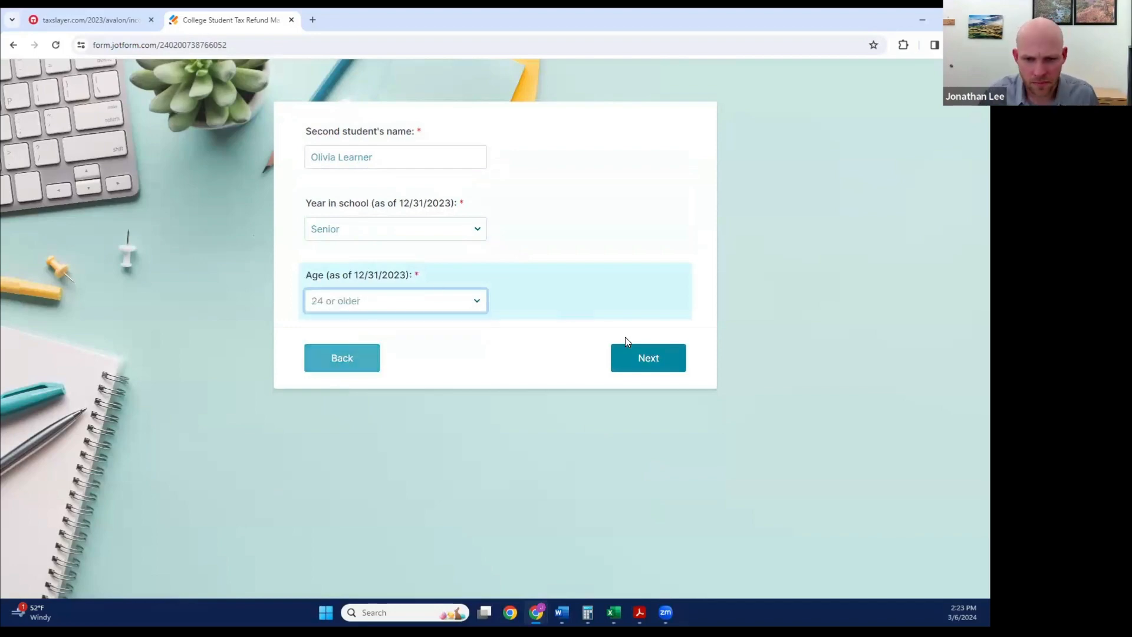
# Step: Continue to the second student's 1098-T page, consult that student's 1098-T PDF, and enter 8500 for Box 1
pyautogui.click(656, 360)
pyautogui.scroll(-2, 462, 277)
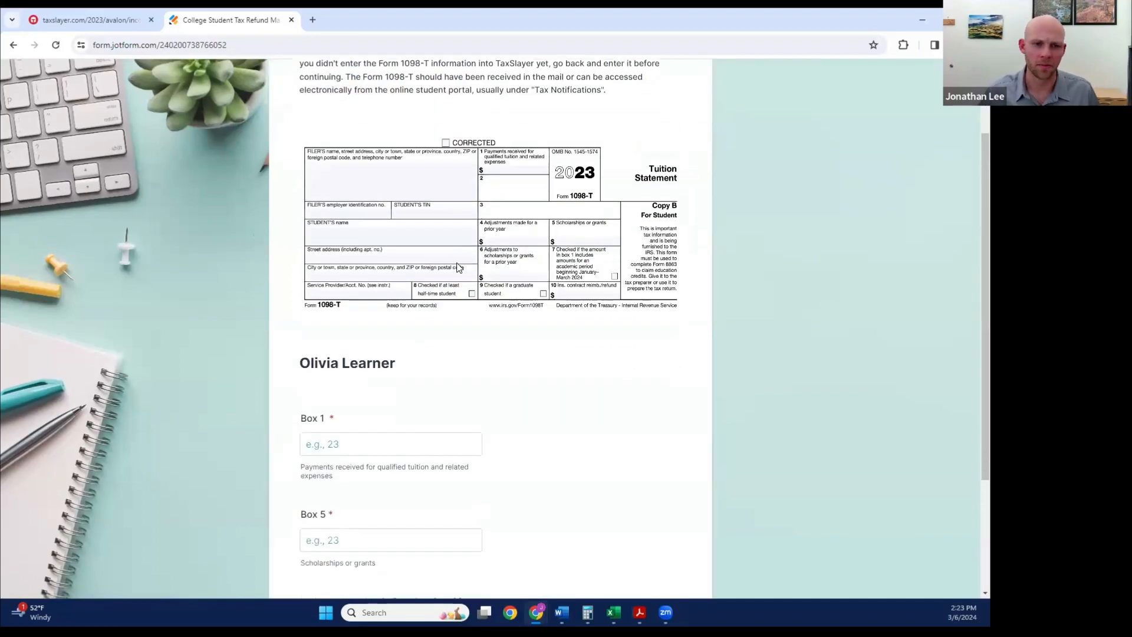
pyautogui.moveTo(614, 612)
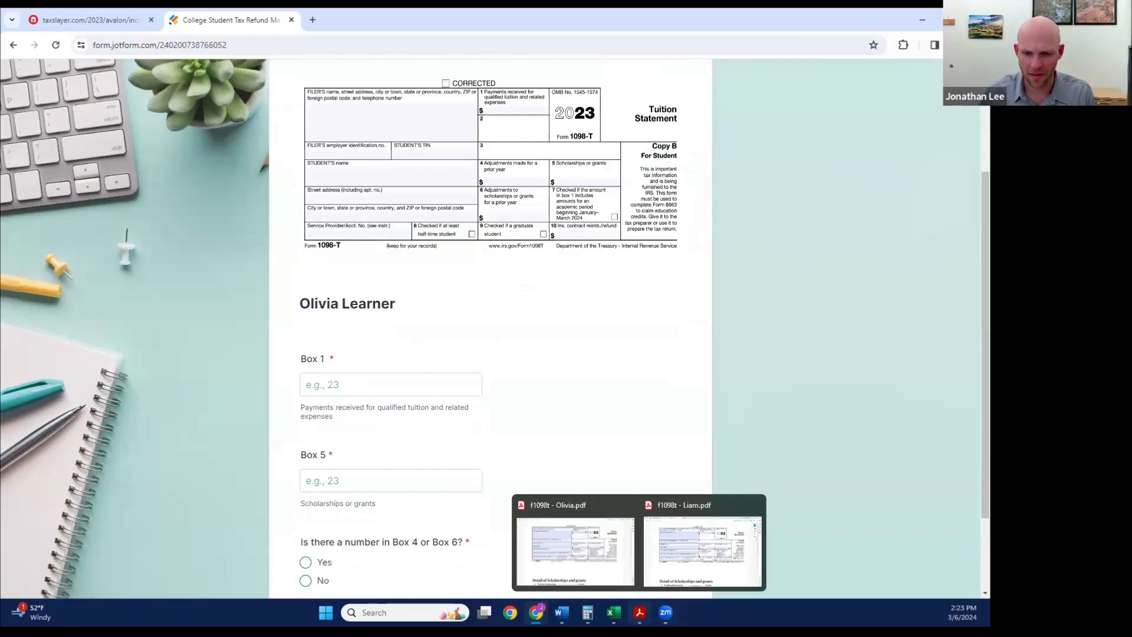
pyautogui.click(605, 565)
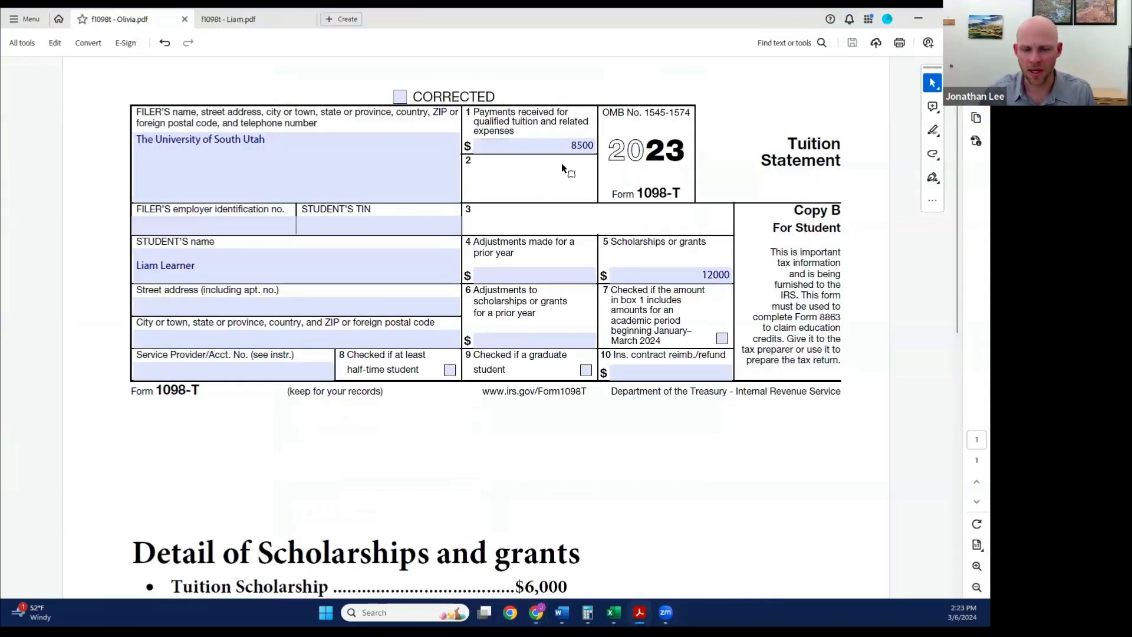
pyautogui.hotkey('alt', 'Tab')
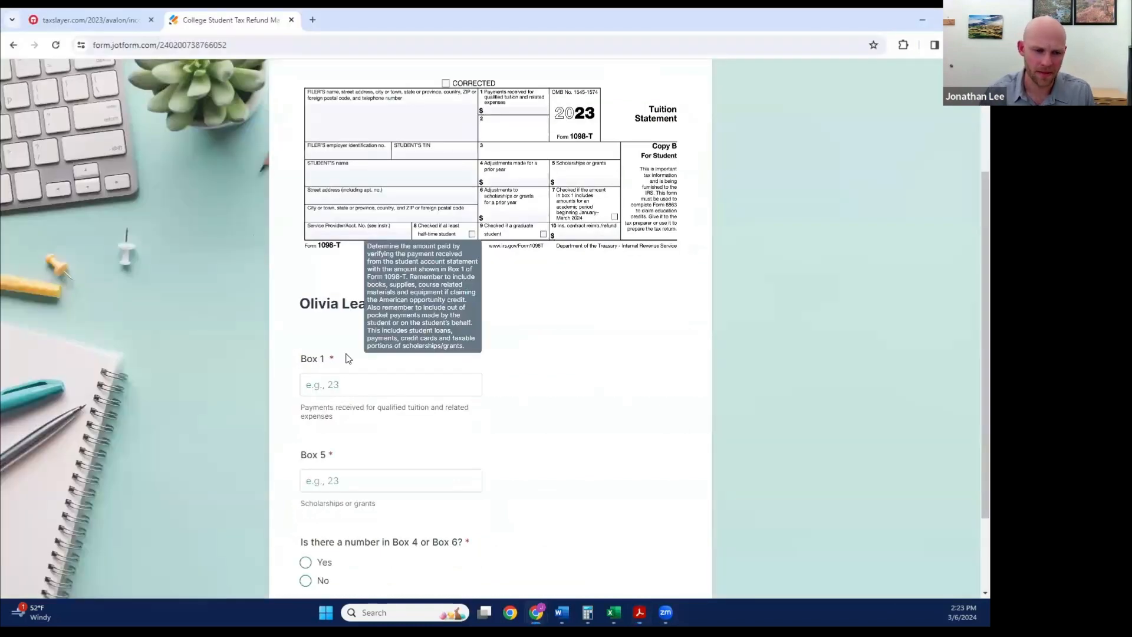
pyautogui.click(340, 385)
pyautogui.write('8500')
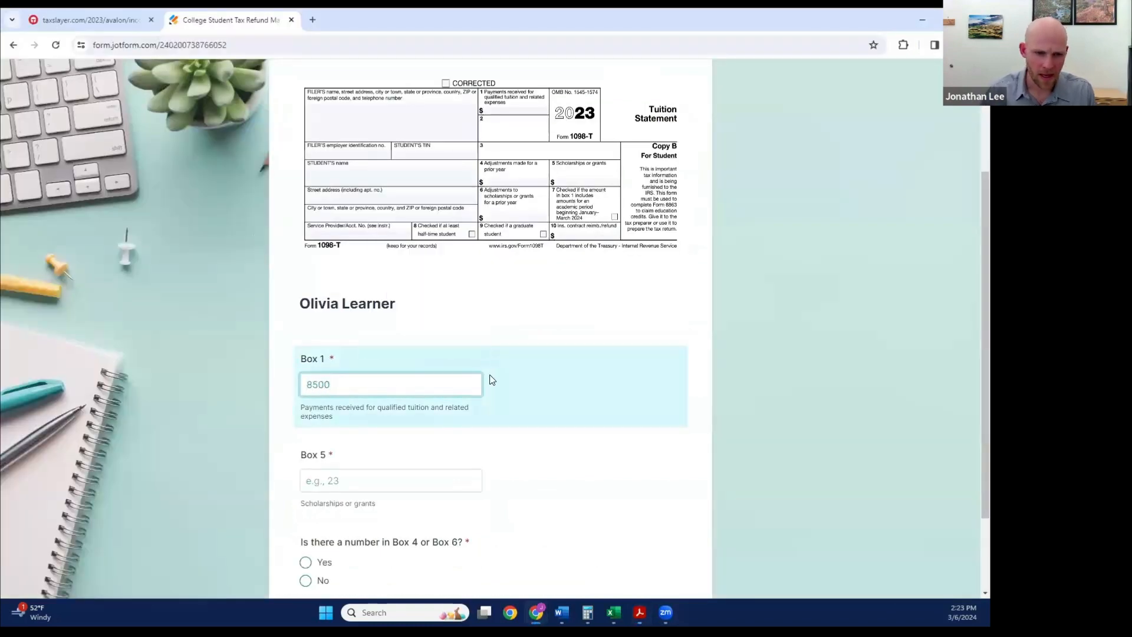
# Step: Enter 12000 for Box 5 from the second student's 1098-T, answer No to the Box 4 or Box 6 question, and continue
pyautogui.scroll(-1, 345, 418)
pyautogui.click(345, 418)
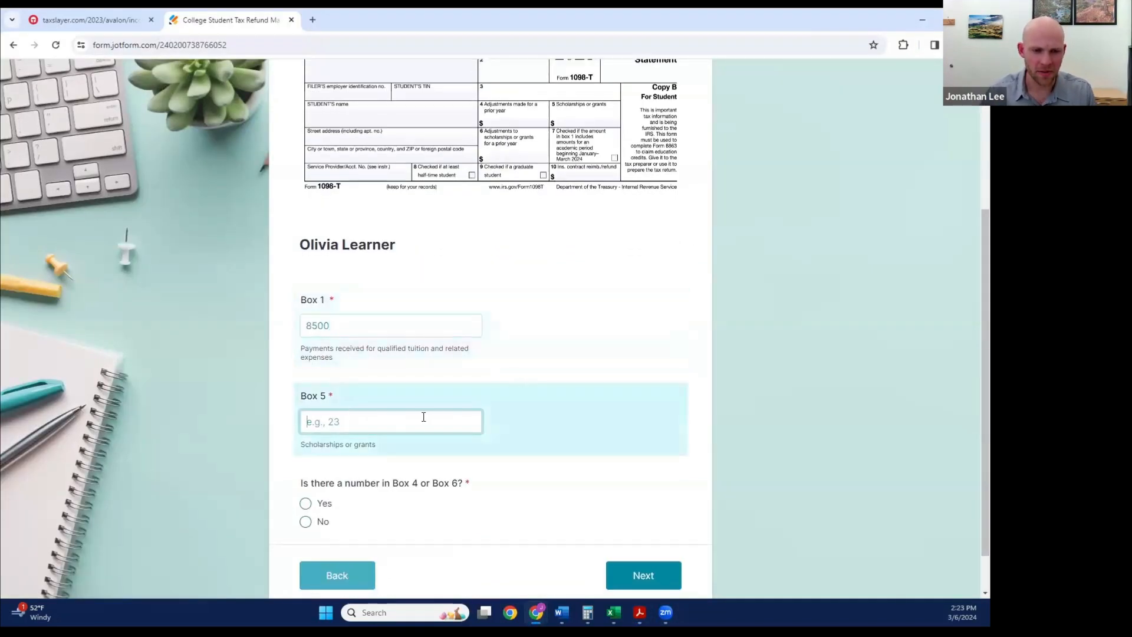
pyautogui.hotkey('alt', 'Tab')
pyautogui.click(729, 270)
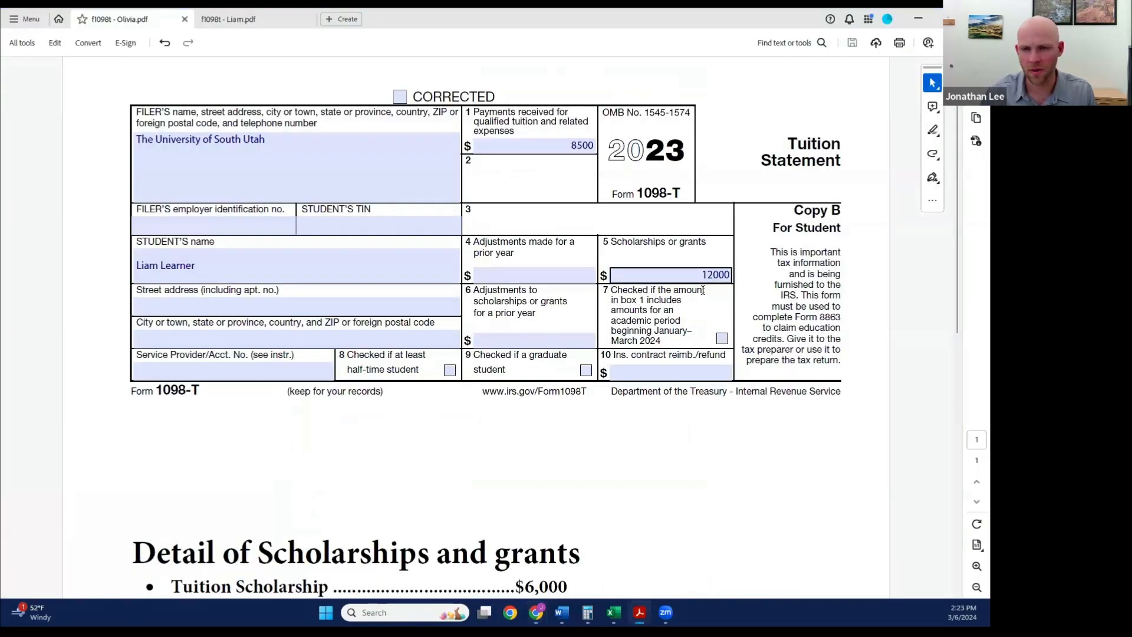
pyautogui.hotkey('alt', 'Tab')
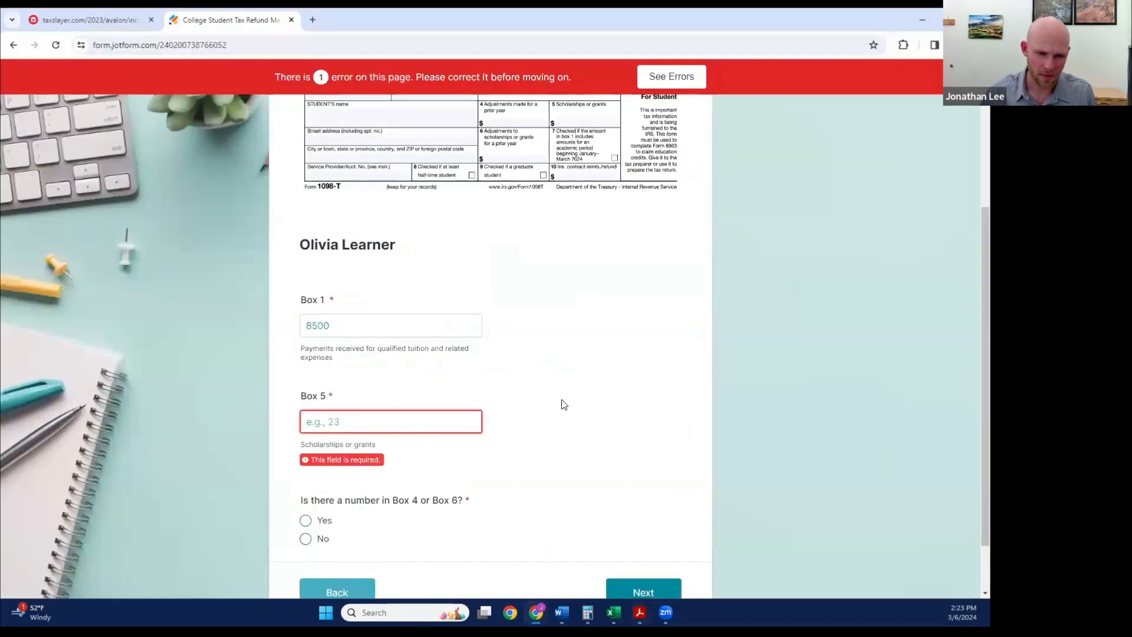
pyautogui.write('12000')
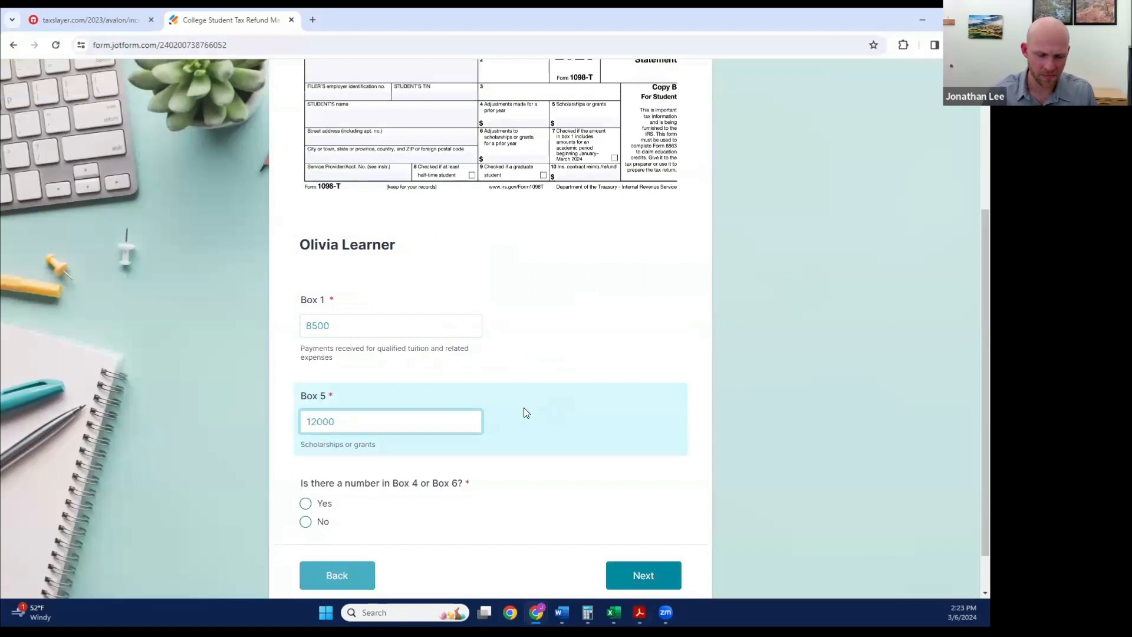
pyautogui.click(305, 522)
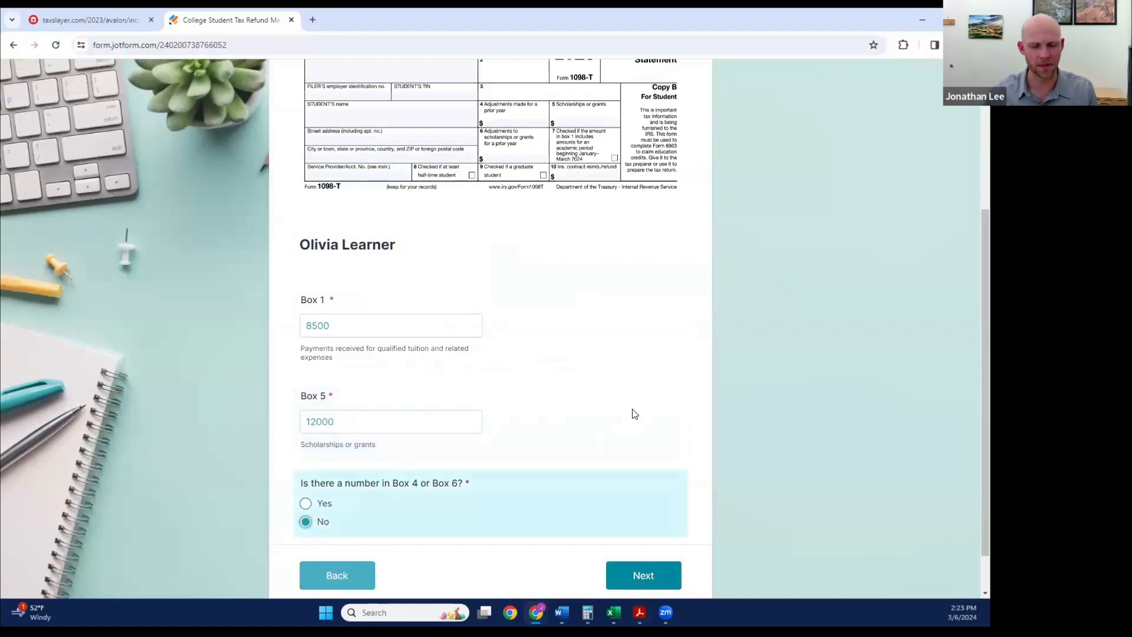
pyautogui.scroll(-1, 632, 409)
pyautogui.click(653, 524)
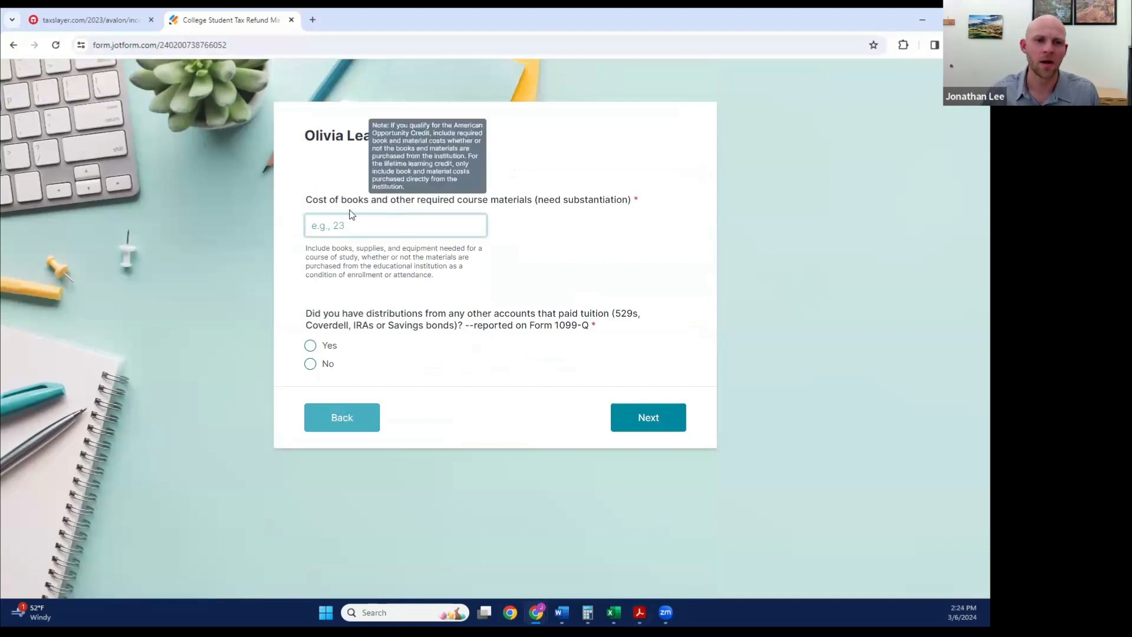
# Step: Set the second student's books and course materials cost to 200, answer No to the 1099-Q distributions question, and continue
pyautogui.click(334, 226)
pyautogui.write('200')
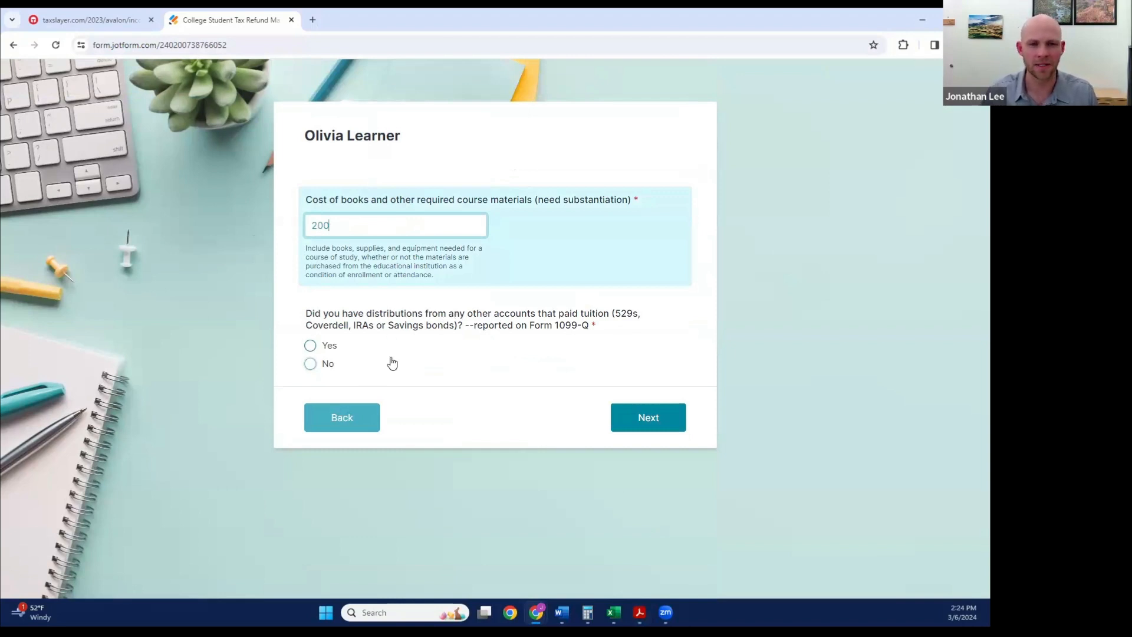
pyautogui.click(317, 366)
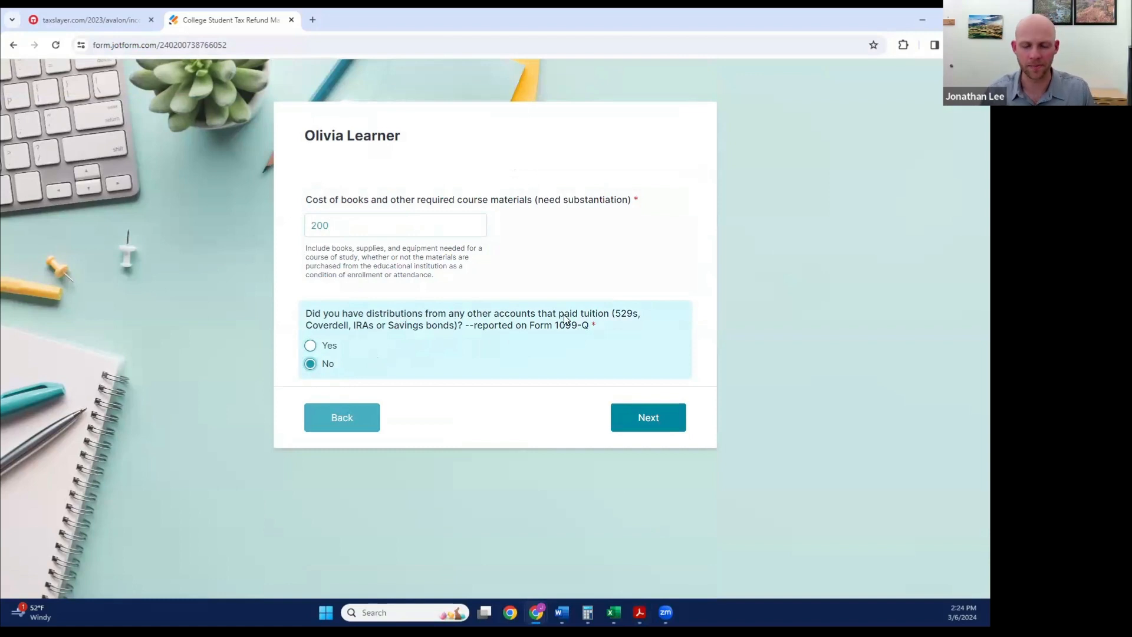
pyautogui.click(658, 419)
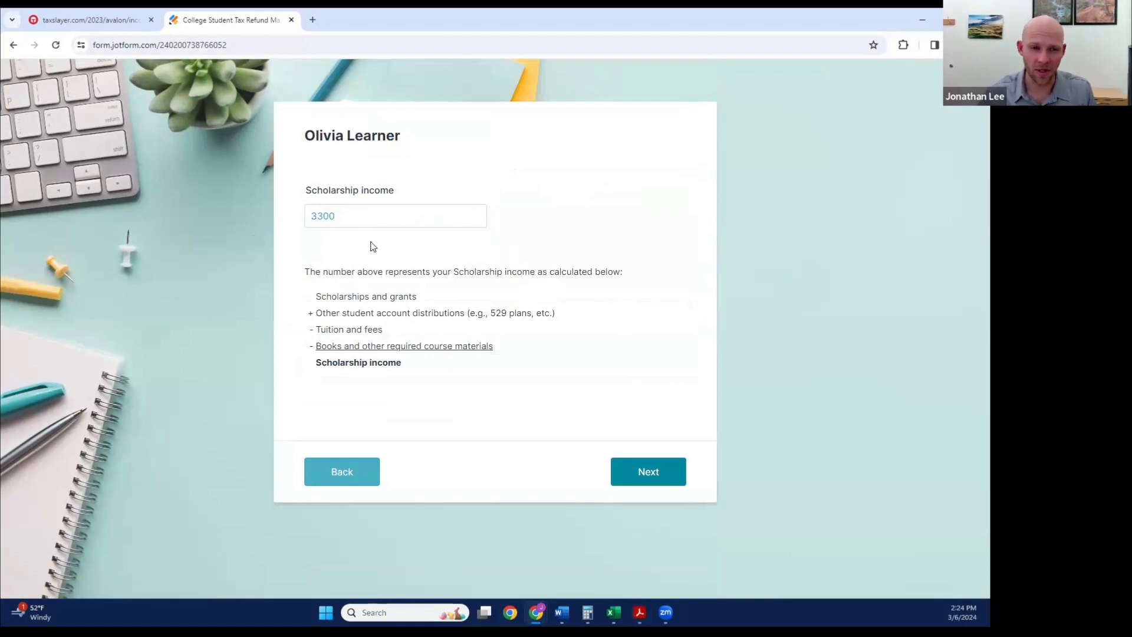
# Step: Compare the second student's scholarship income with the 1098-T PDF, and continue to the first student's TaxSlayer verification page
pyautogui.hotkey('alt', 'Tab')
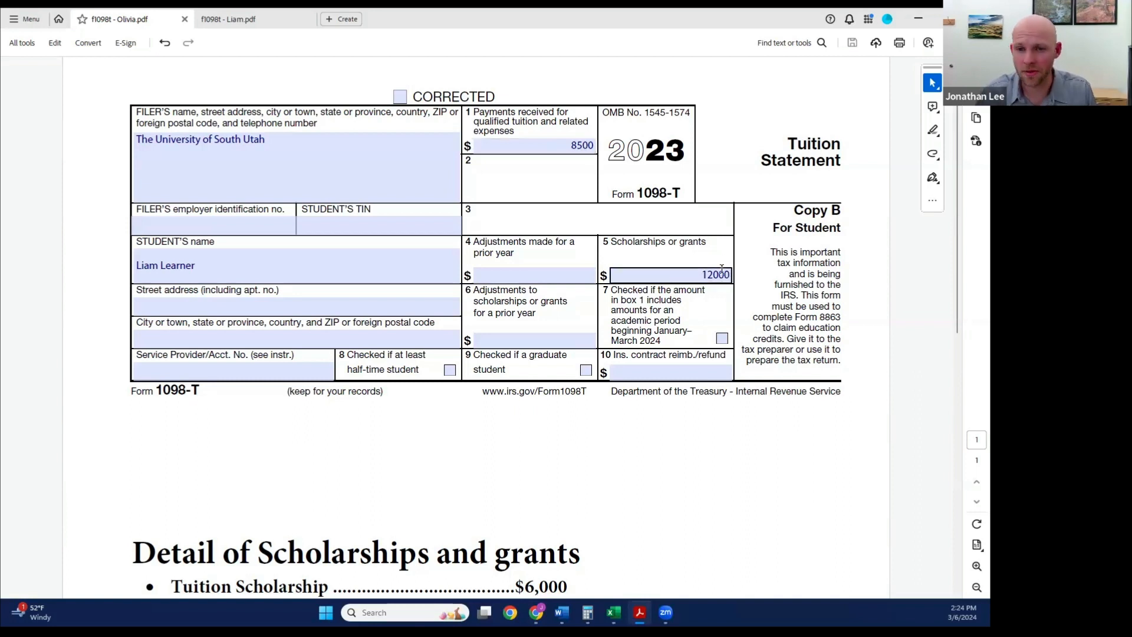
pyautogui.hotkey('alt', 'Tab')
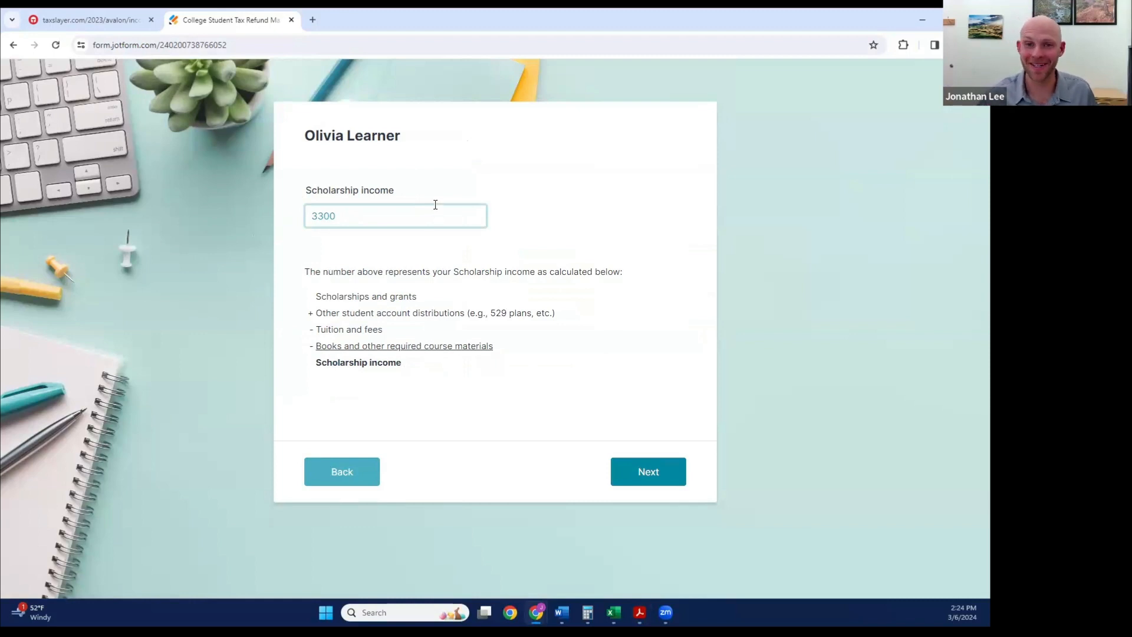
pyautogui.click(648, 480)
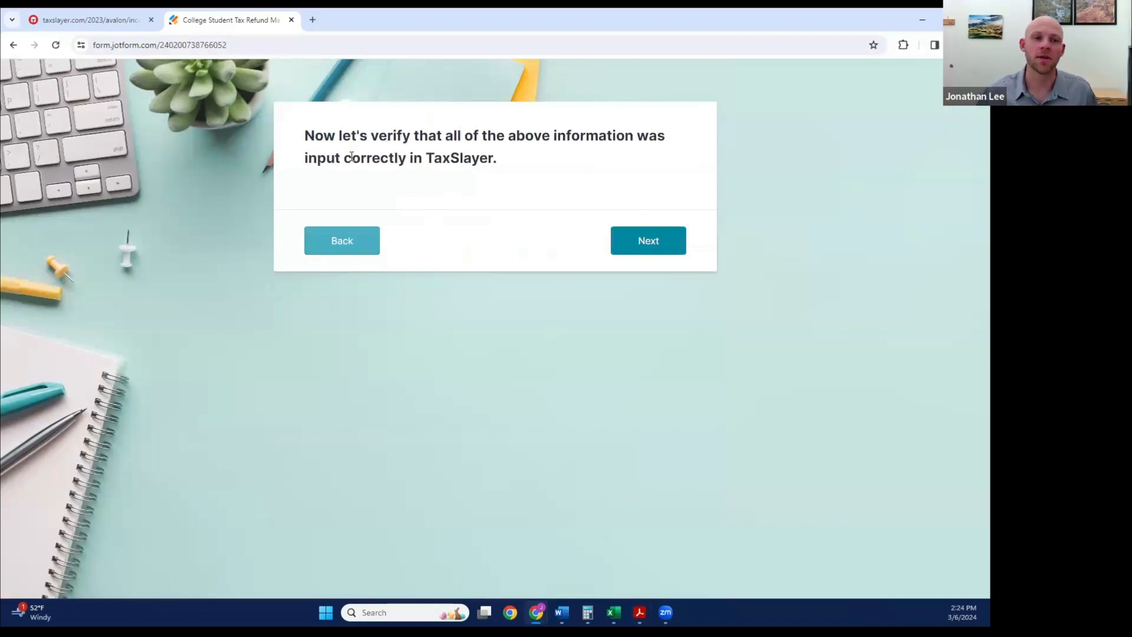
pyautogui.click(648, 239)
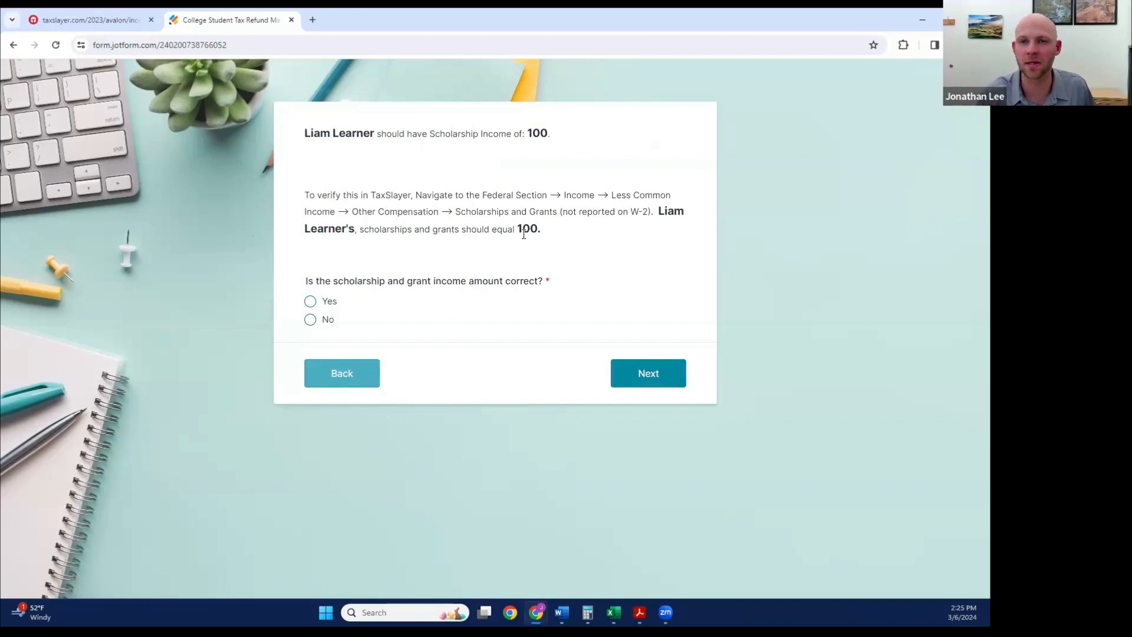
# Step: Switch to TaxSlayer and open Less Common Income in the federal income section, rechecking the form's navigation instructions as needed
pyautogui.click(115, 24)
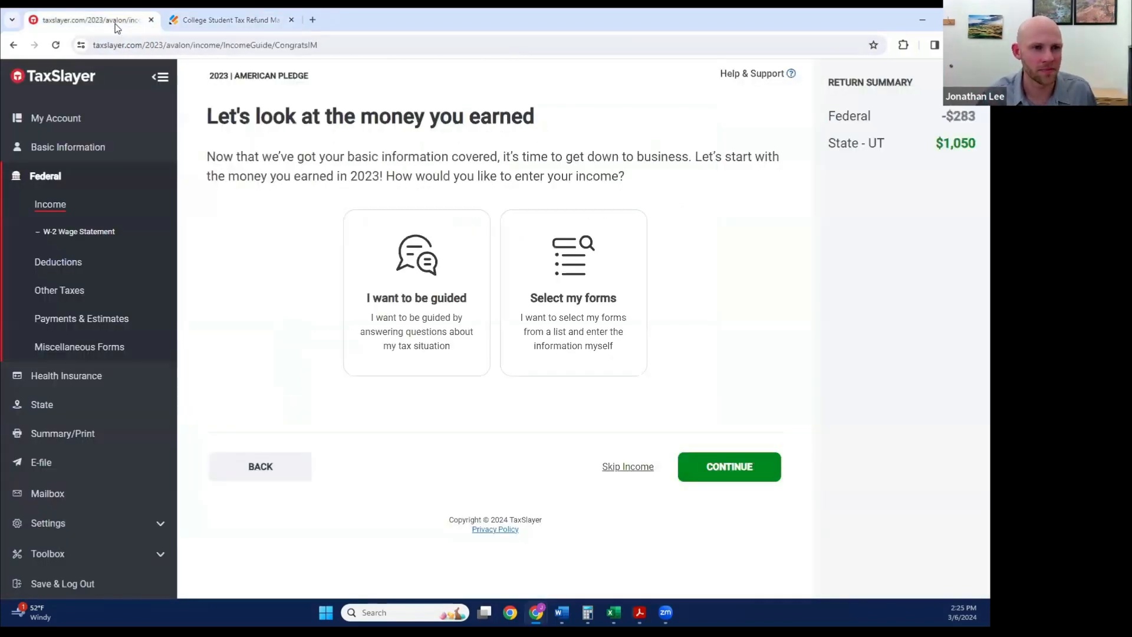
pyautogui.click(53, 180)
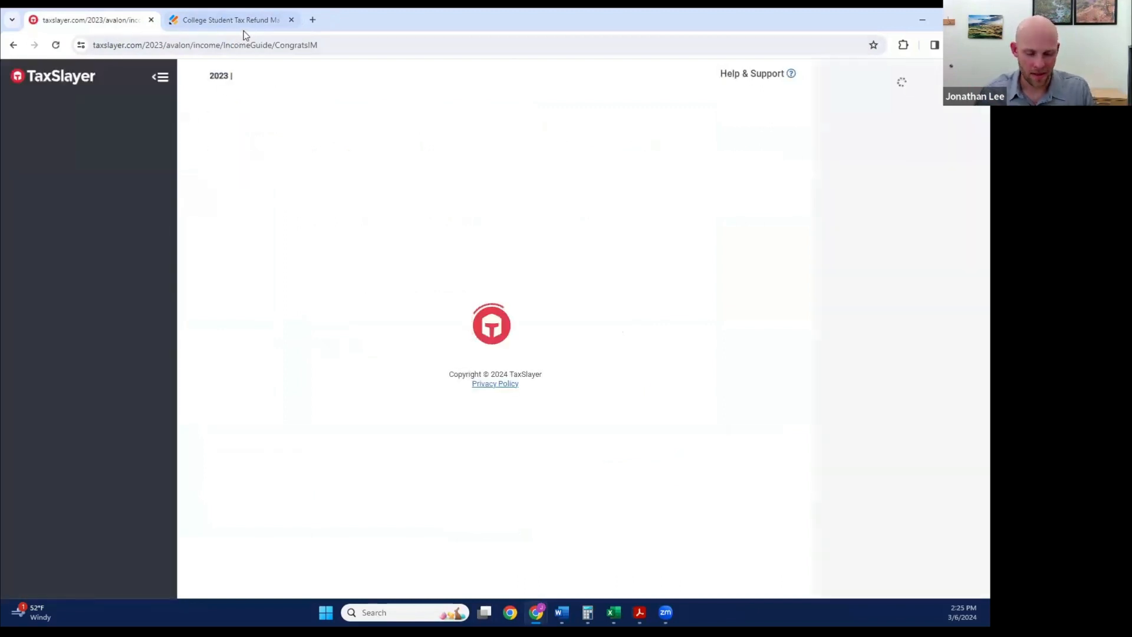
pyautogui.click(263, 26)
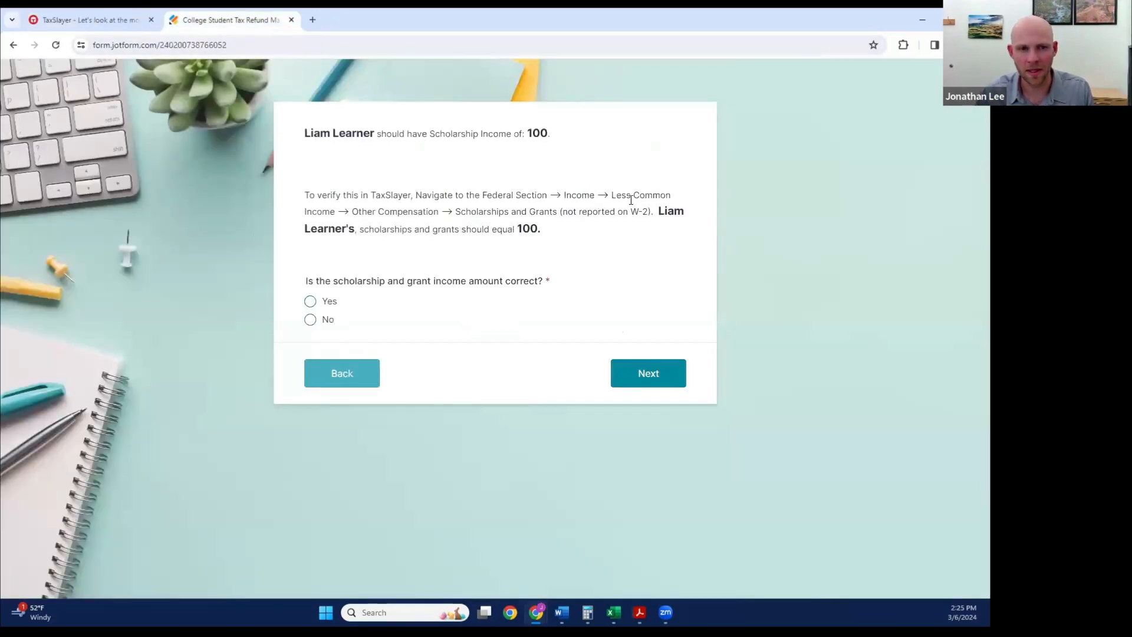
pyautogui.click(108, 22)
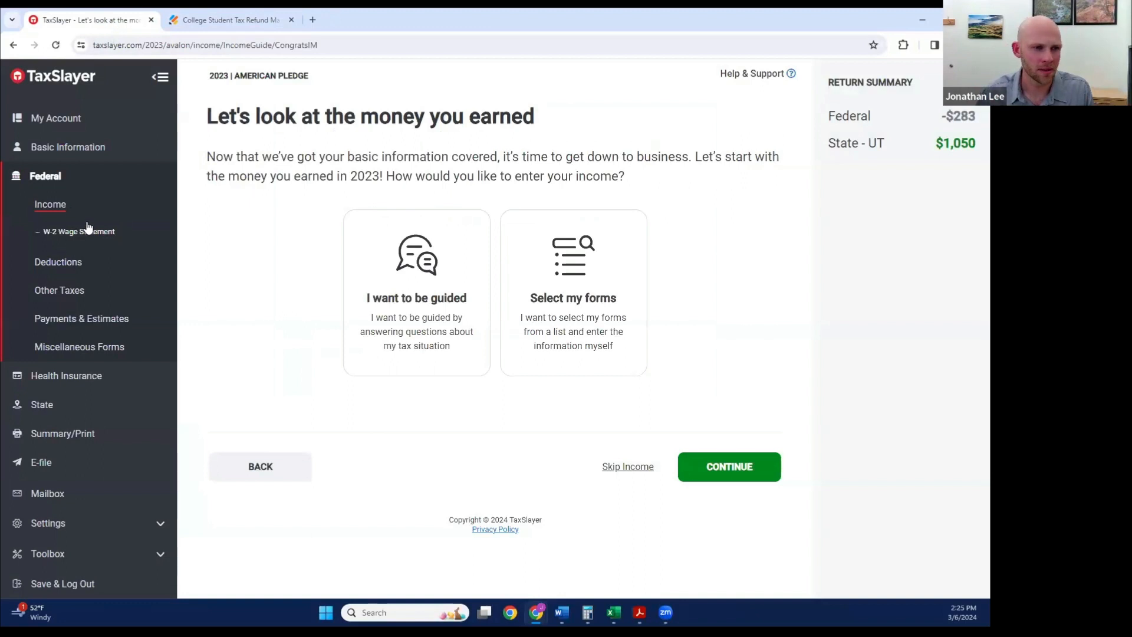
pyautogui.click(54, 210)
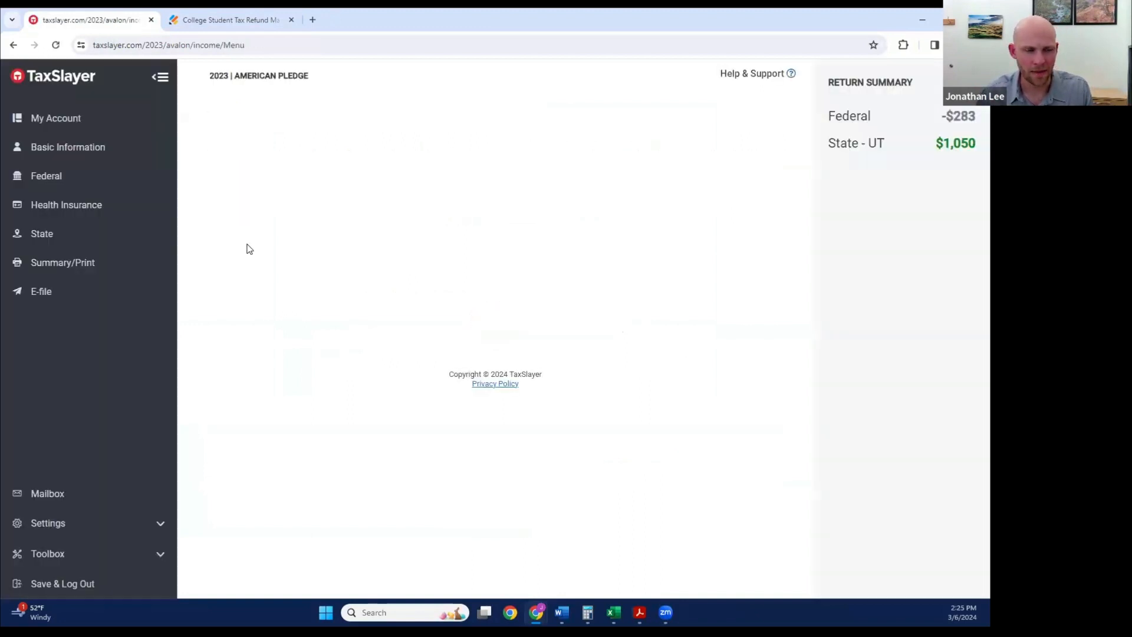
pyautogui.scroll(-10, 352, 275)
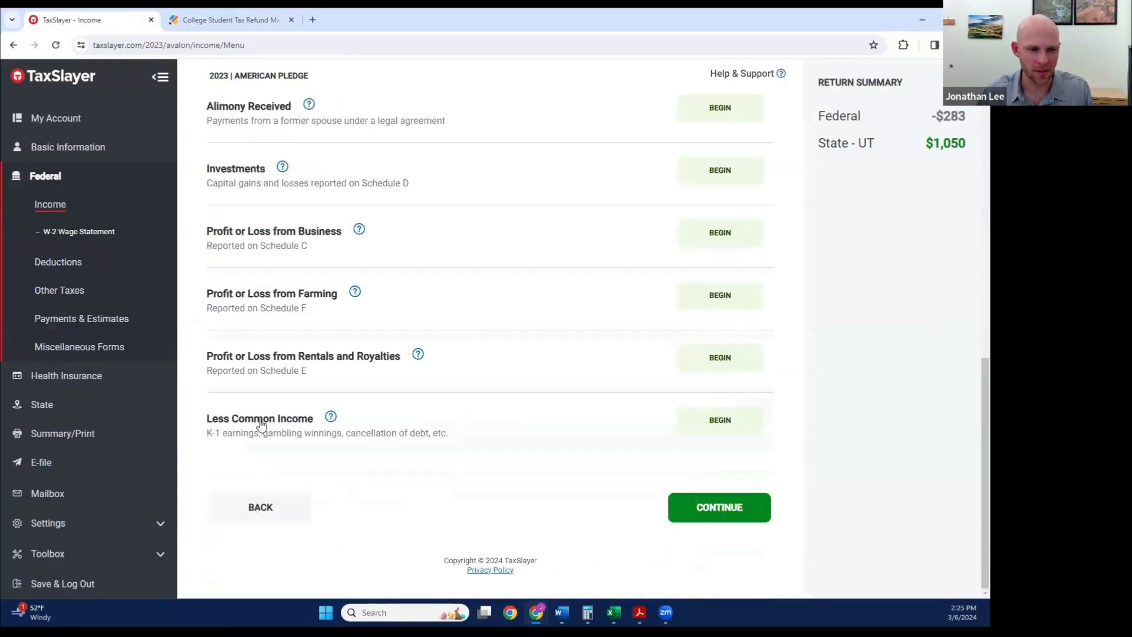
pyautogui.click(261, 420)
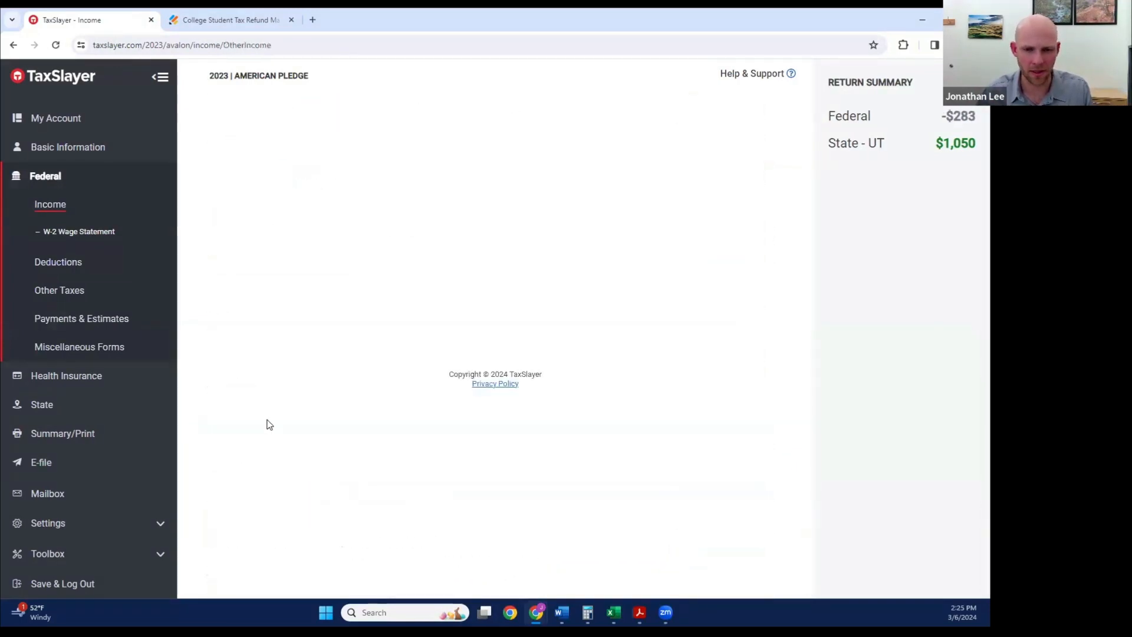
# Step: Check the form for the remaining navigation path, and open Scholarships and Grants (Not Reported on W-2) under Other Compensation in TaxSlayer
pyautogui.click(261, 19)
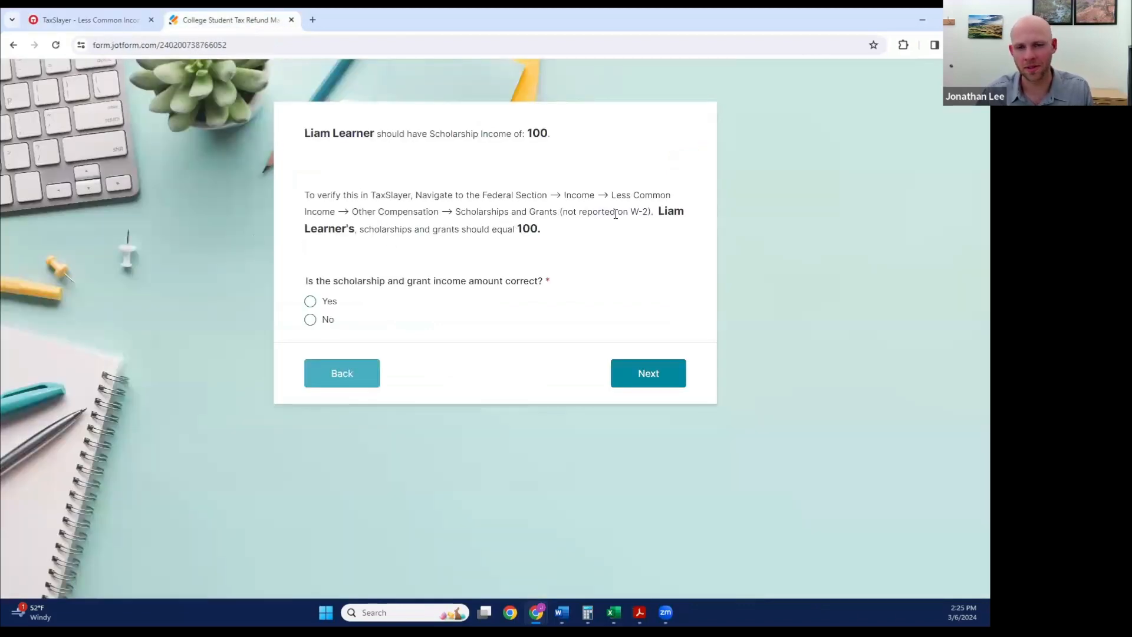
pyautogui.click(115, 24)
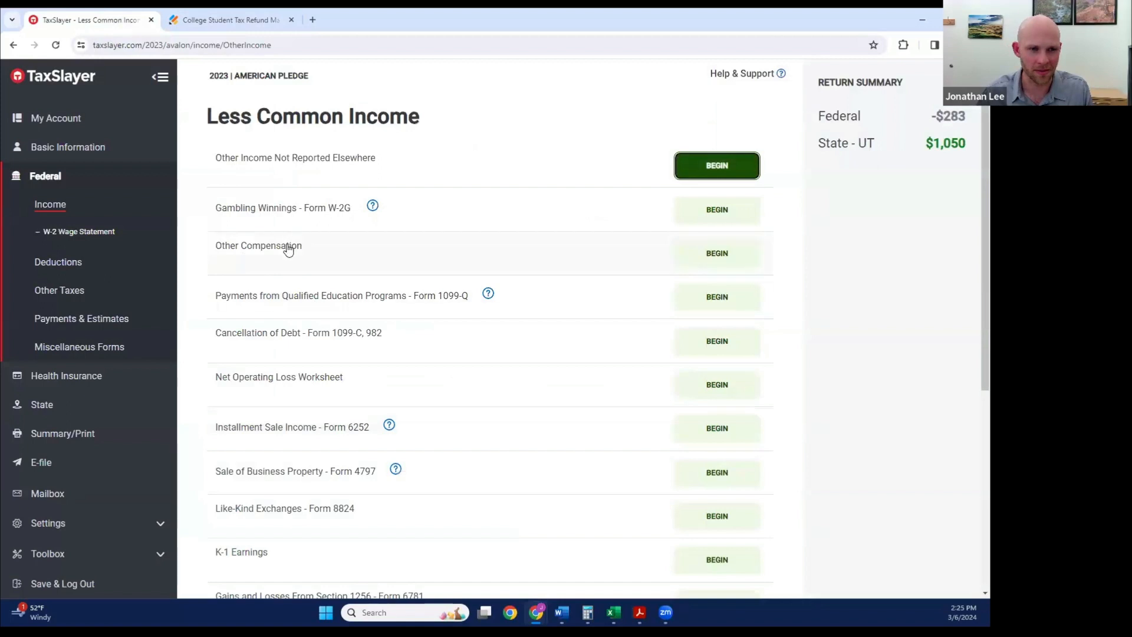
pyautogui.click(260, 259)
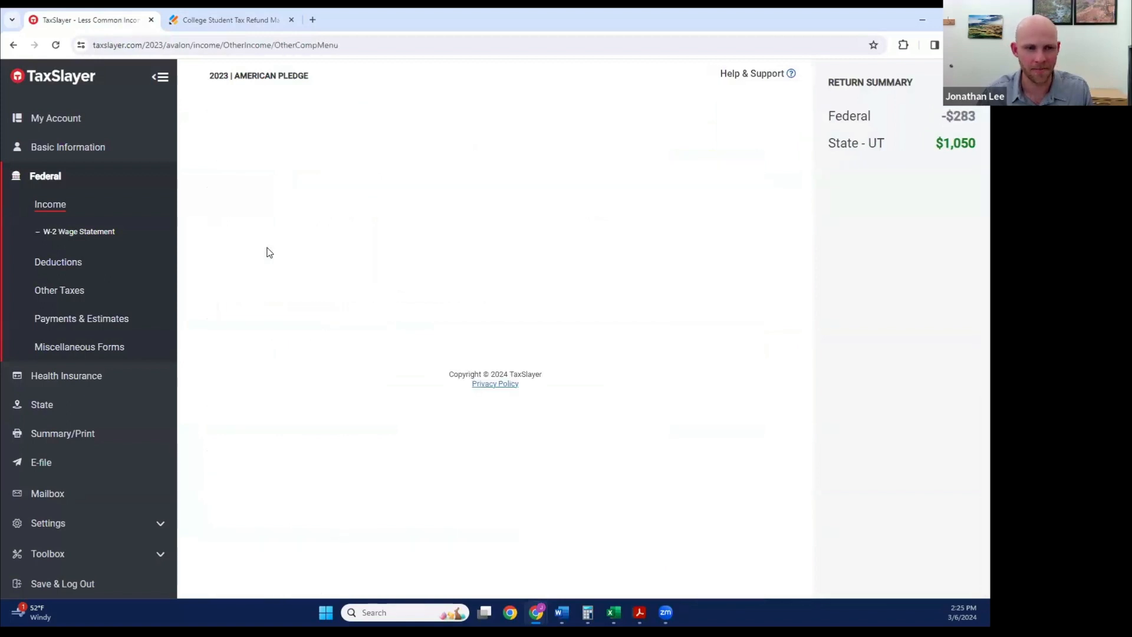
pyautogui.click(339, 172)
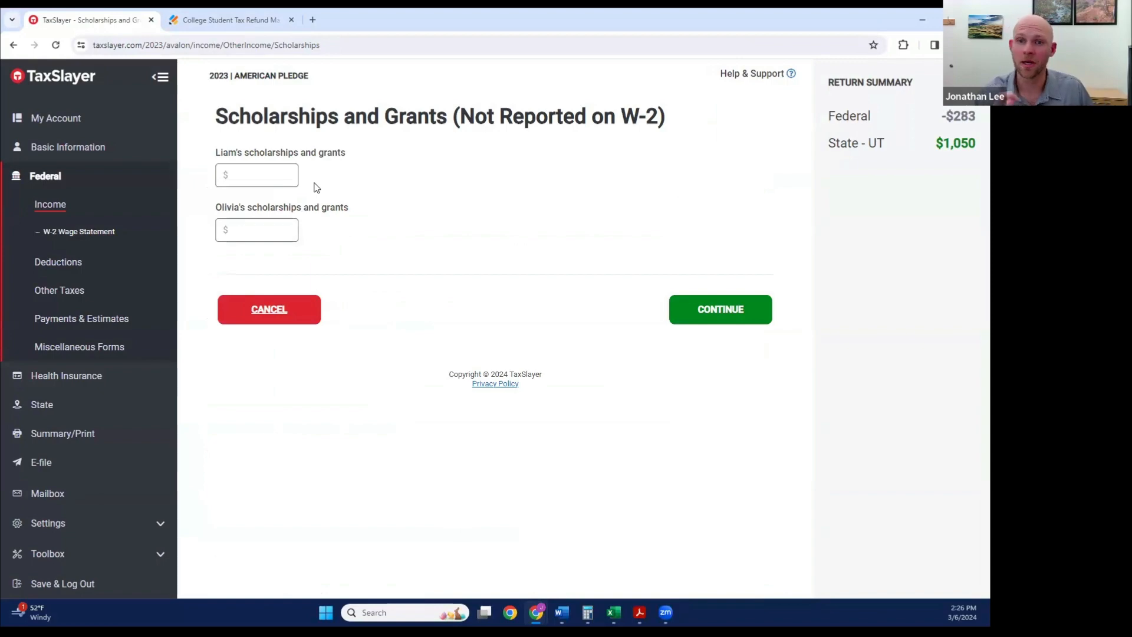
# Step: Return to the Refund Maximizer form and answer No to whether the first student's scholarship and grant income amount is correct
pyautogui.click(279, 229)
pyautogui.hotkey('alt', 'Tab')
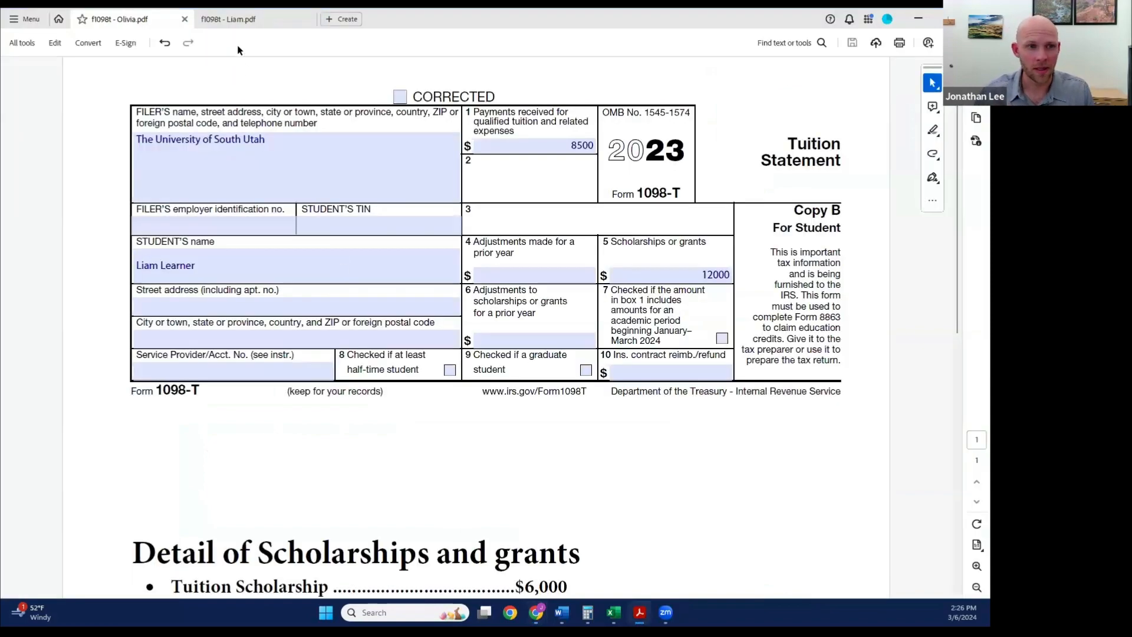
pyautogui.hotkey('alt', 'Tab')
pyautogui.click(247, 20)
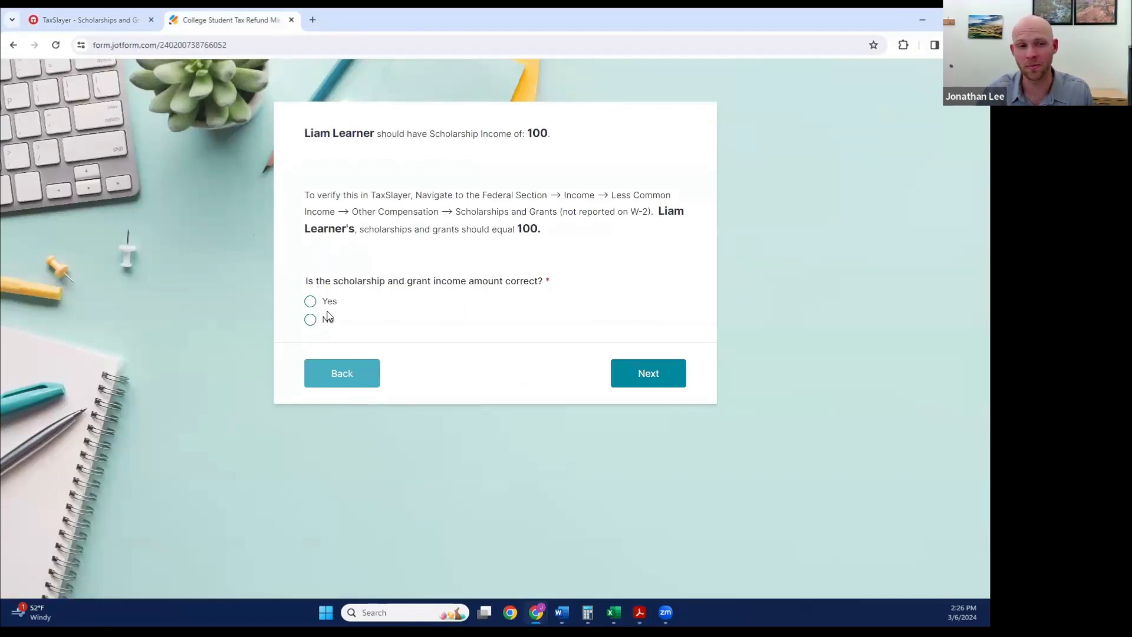
pyautogui.click(311, 321)
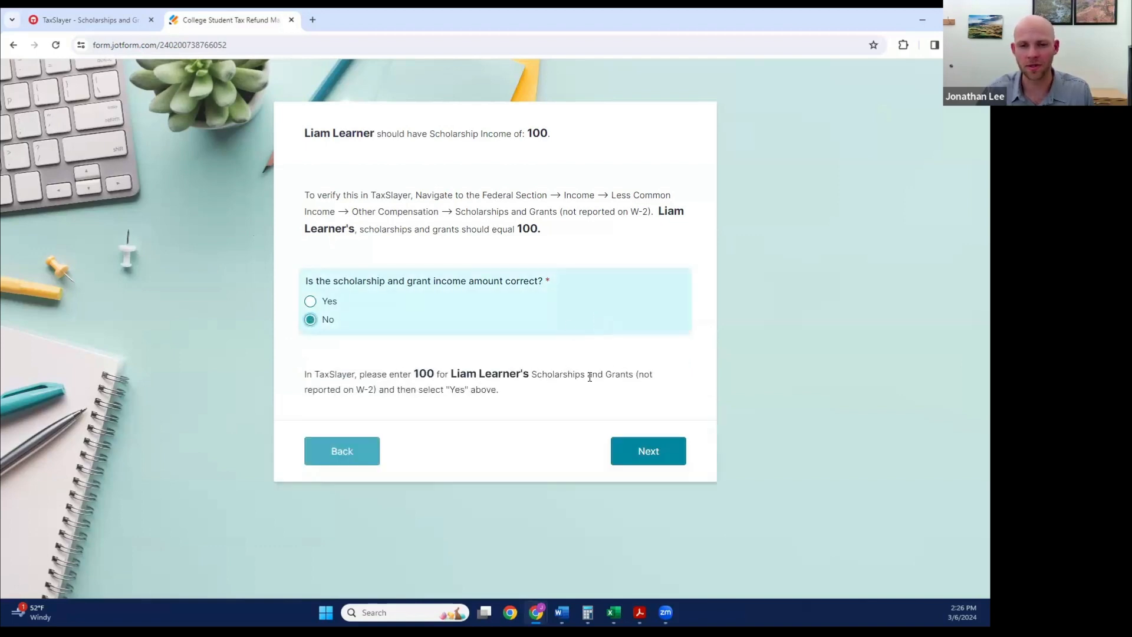
# Step: Set the first student's scholarships and grants to $100 in TaxSlayer, and return to the Refund Maximizer form
pyautogui.click(87, 20)
pyautogui.click(260, 175)
pyautogui.write('100')
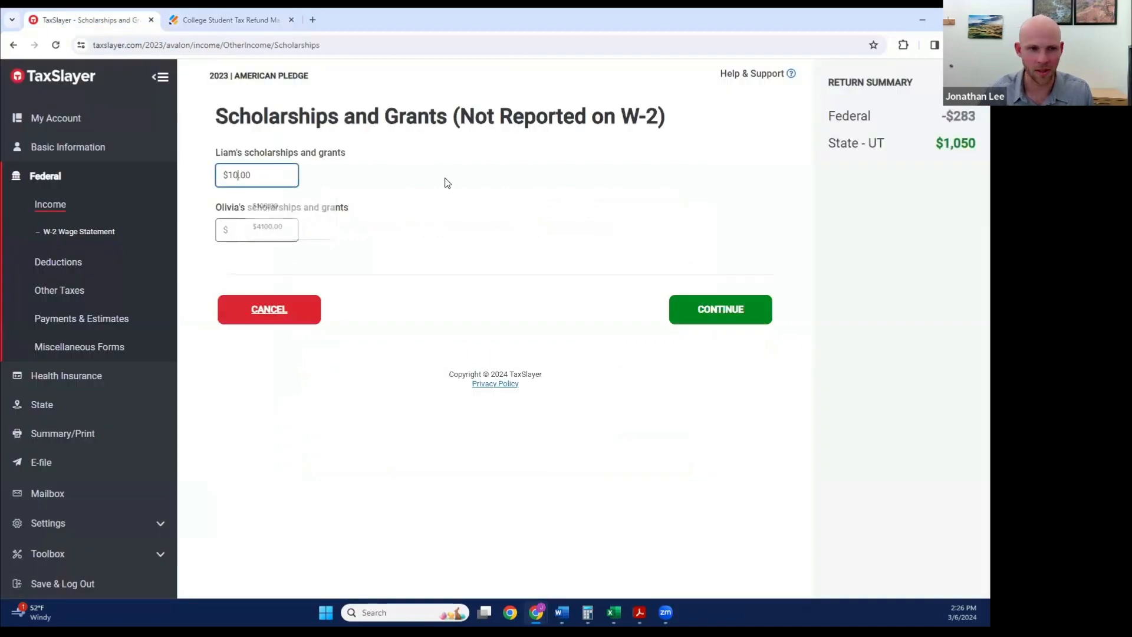
pyautogui.click(265, 227)
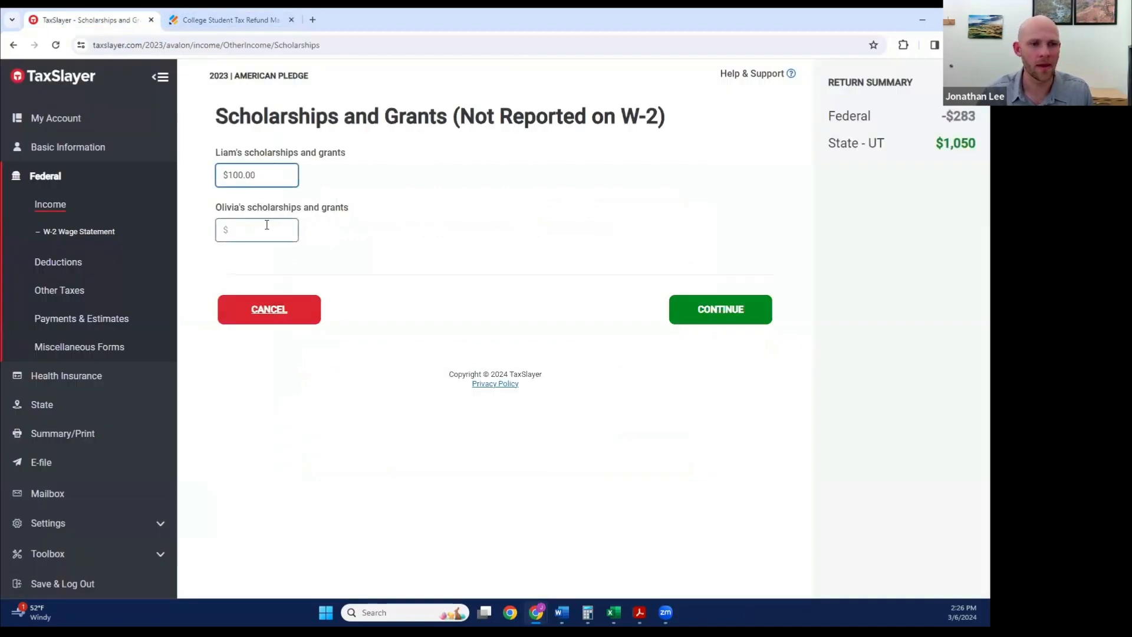
pyautogui.click(227, 20)
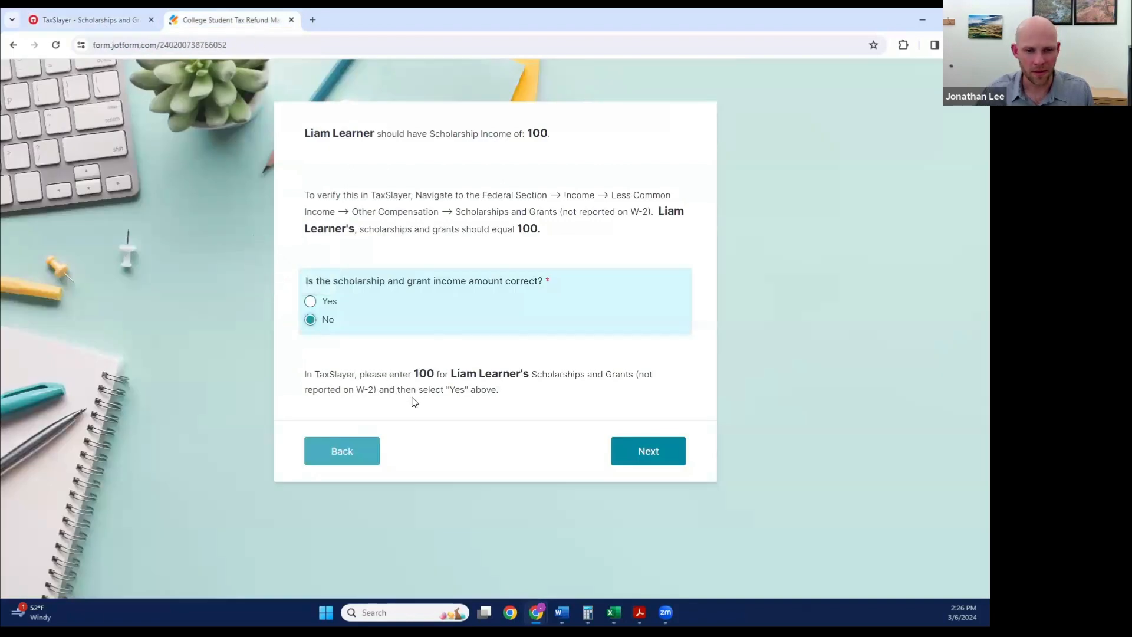
# Step: Confirm the first student's scholarship income as correct, and answer Yes to their American Opportunity Credit qualification, continuing to the second student
pyautogui.click(310, 303)
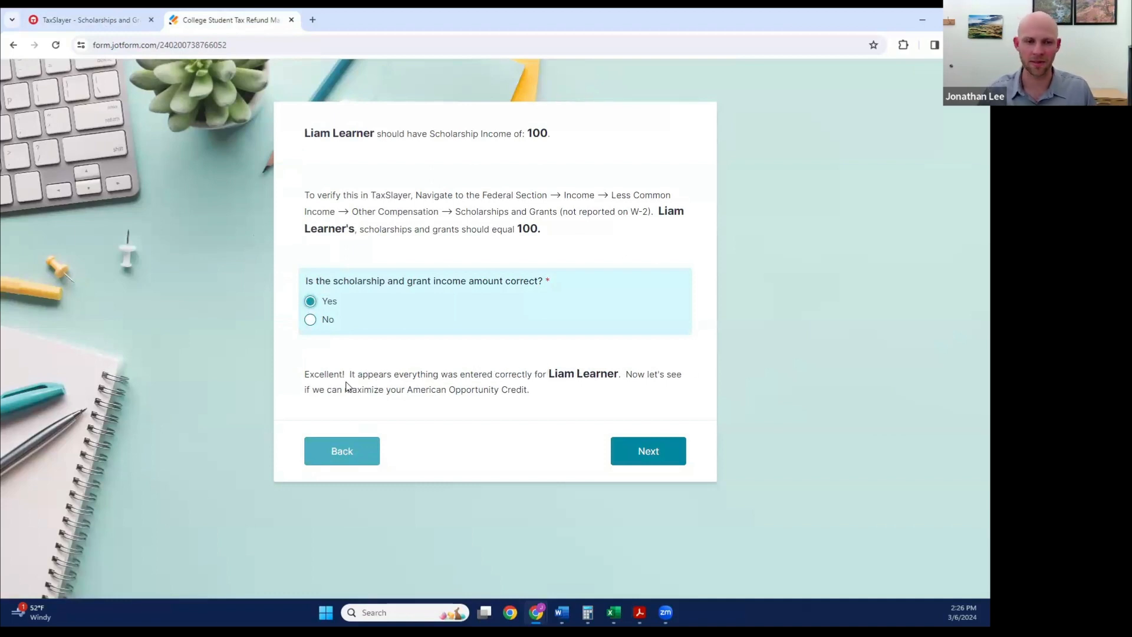
pyautogui.click(632, 446)
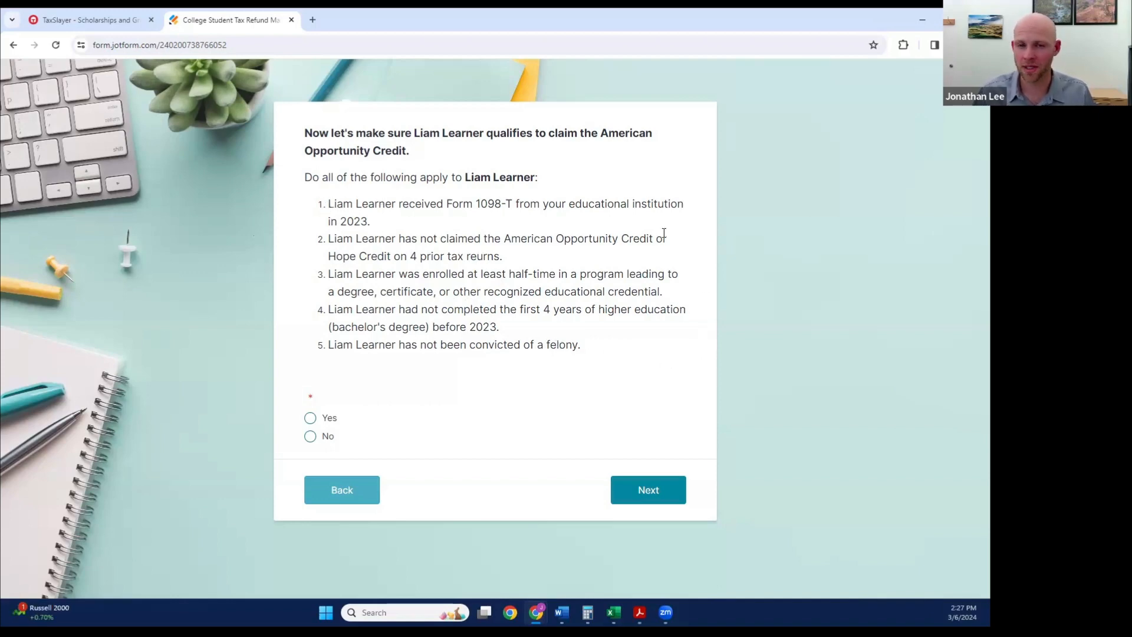
pyautogui.click(310, 436)
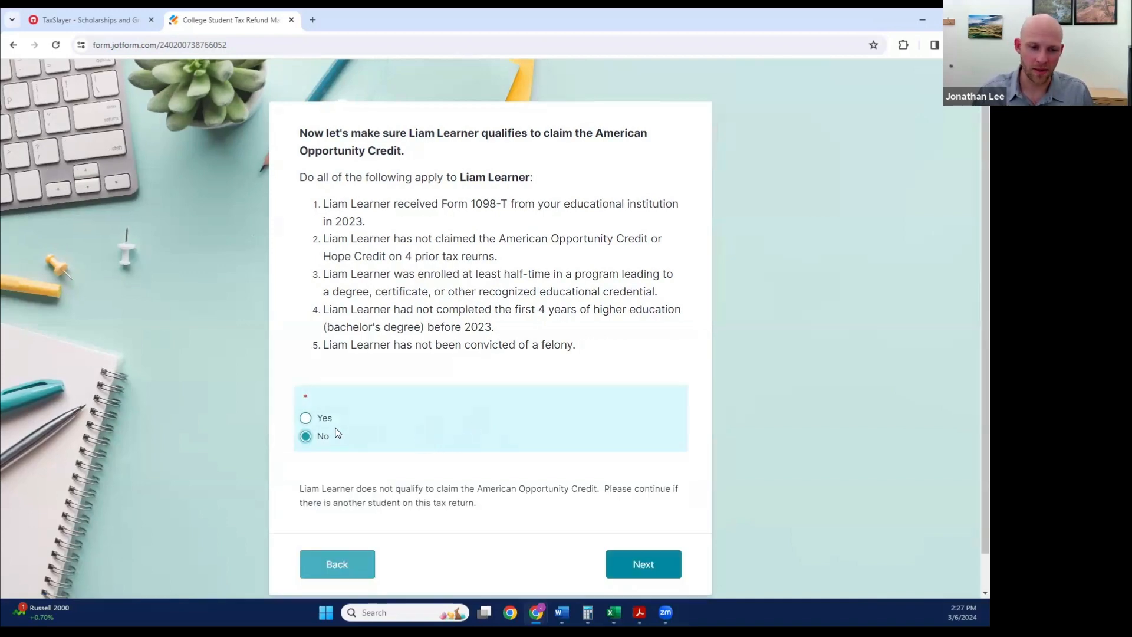
pyautogui.click(306, 419)
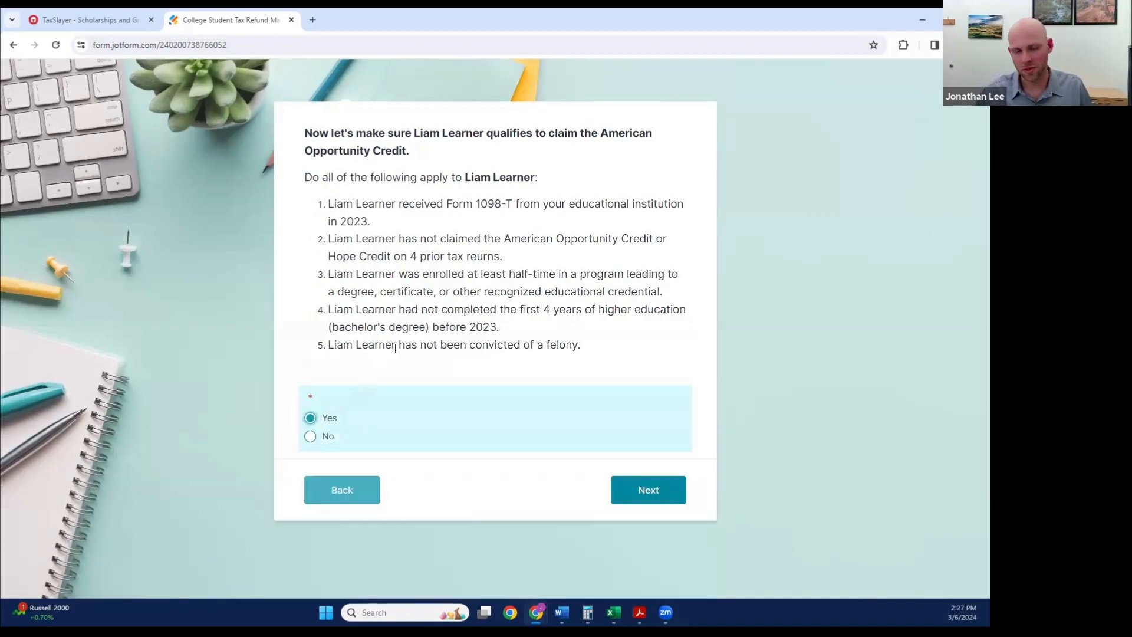
pyautogui.click(668, 492)
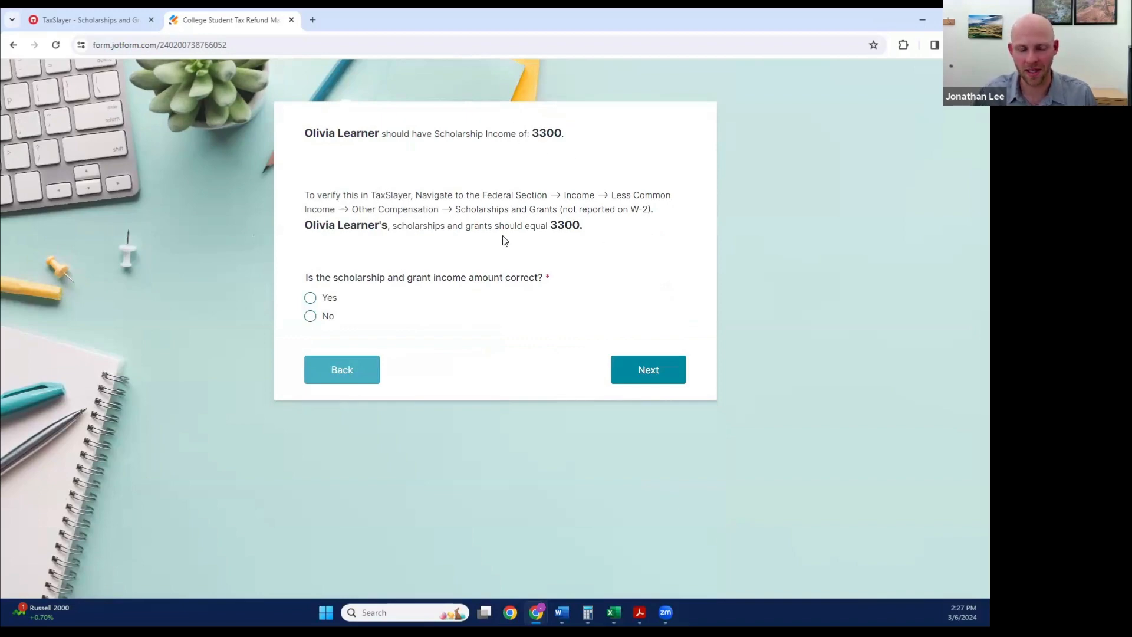
# Step: Check the second student's scholarships in TaxSlayer, and answer No in the form to whether that amount is correct
pyautogui.click(111, 23)
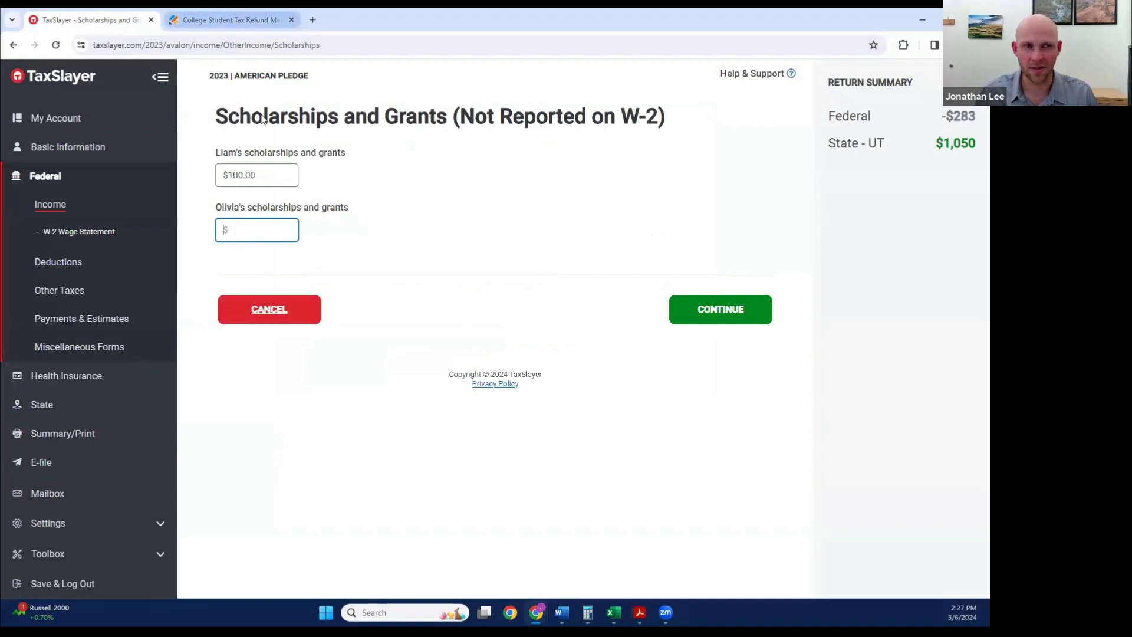
pyautogui.click(233, 11)
pyautogui.click(310, 316)
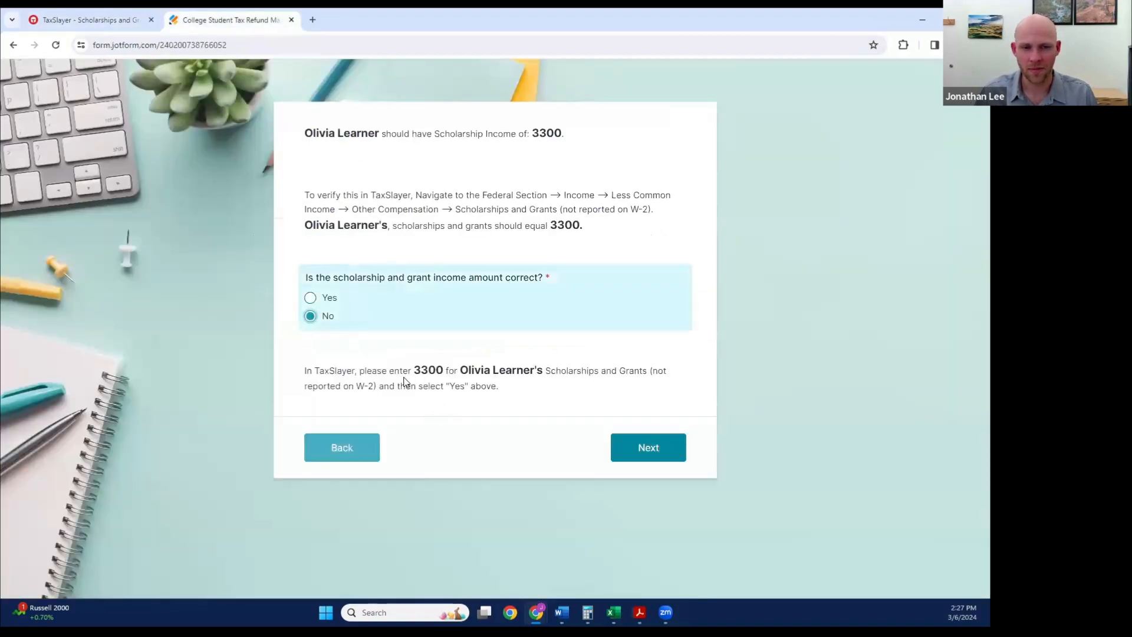
# Step: Set the second student's scholarships and grants to $3300 in TaxSlayer, save the entry, and return to the Refund Maximizer form
pyautogui.click(97, 23)
pyautogui.click(263, 229)
pyautogui.write('300')
pyautogui.press('BackSpace')
pyautogui.press('BackSpace')
pyautogui.write('300')
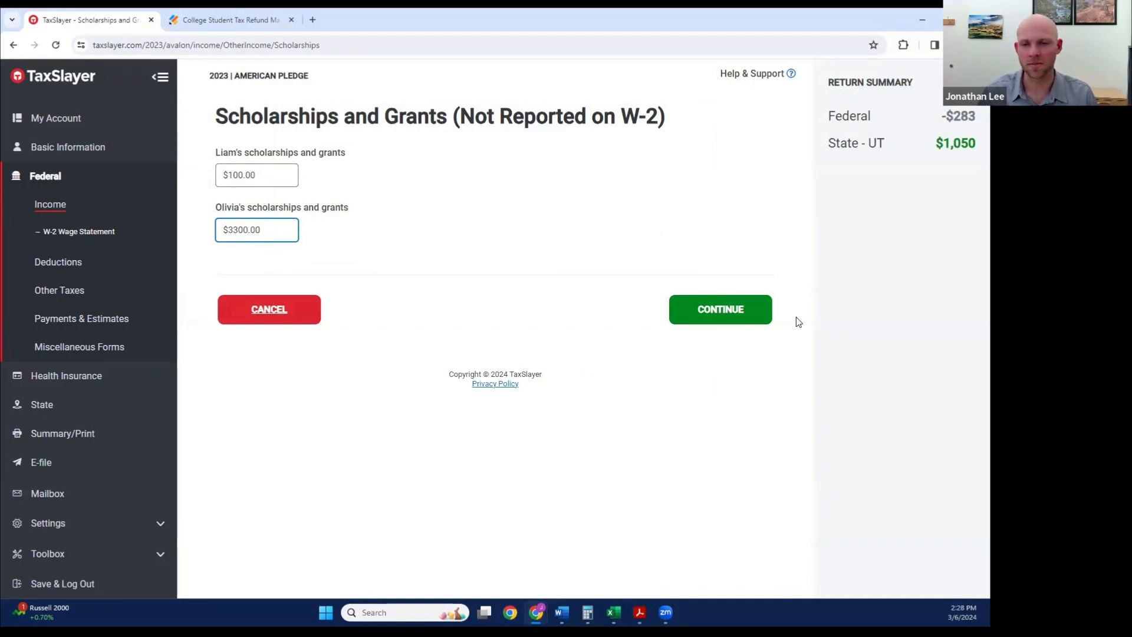
pyautogui.click(725, 310)
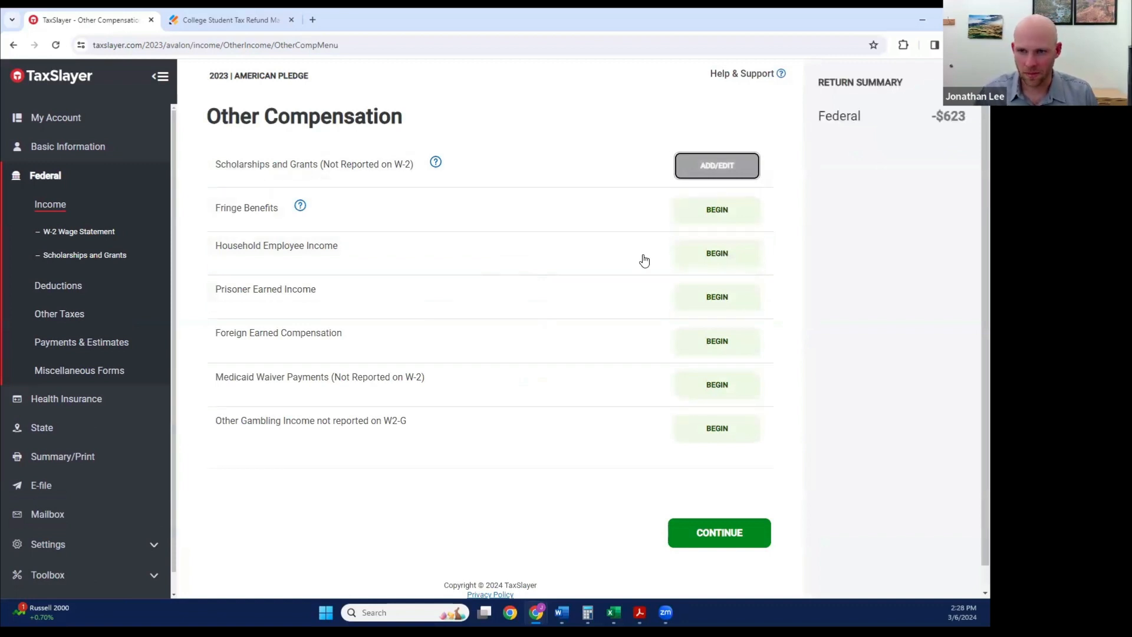
pyautogui.click(239, 20)
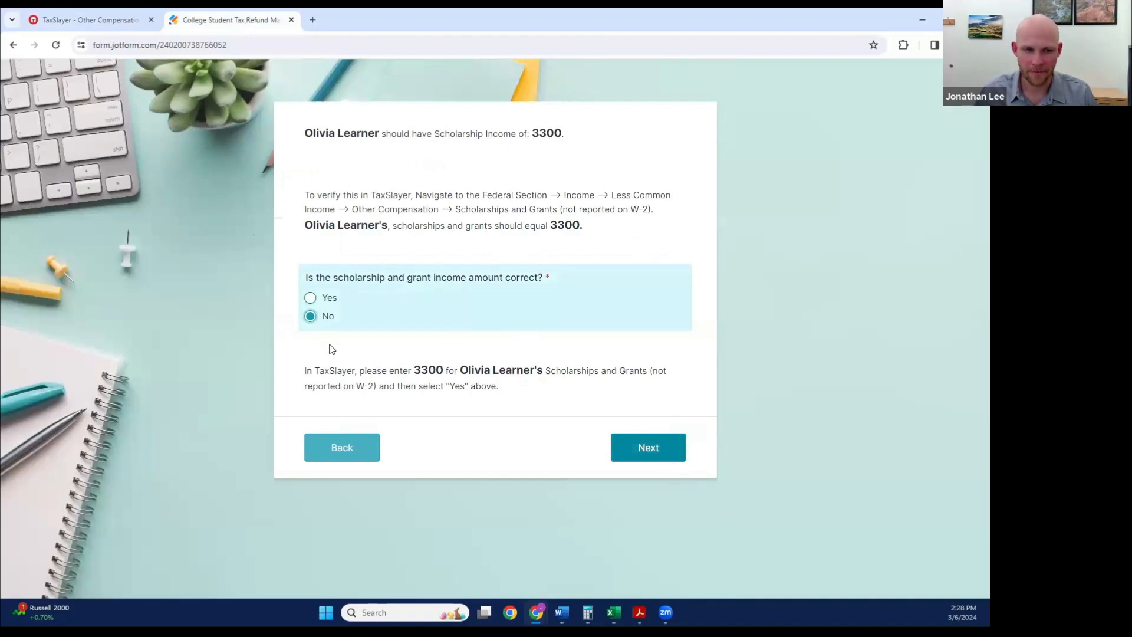
# Step: Confirm the second student's scholarship income as correct, answer Yes to their American Opportunity Credit qualification, and continue
pyautogui.click(311, 299)
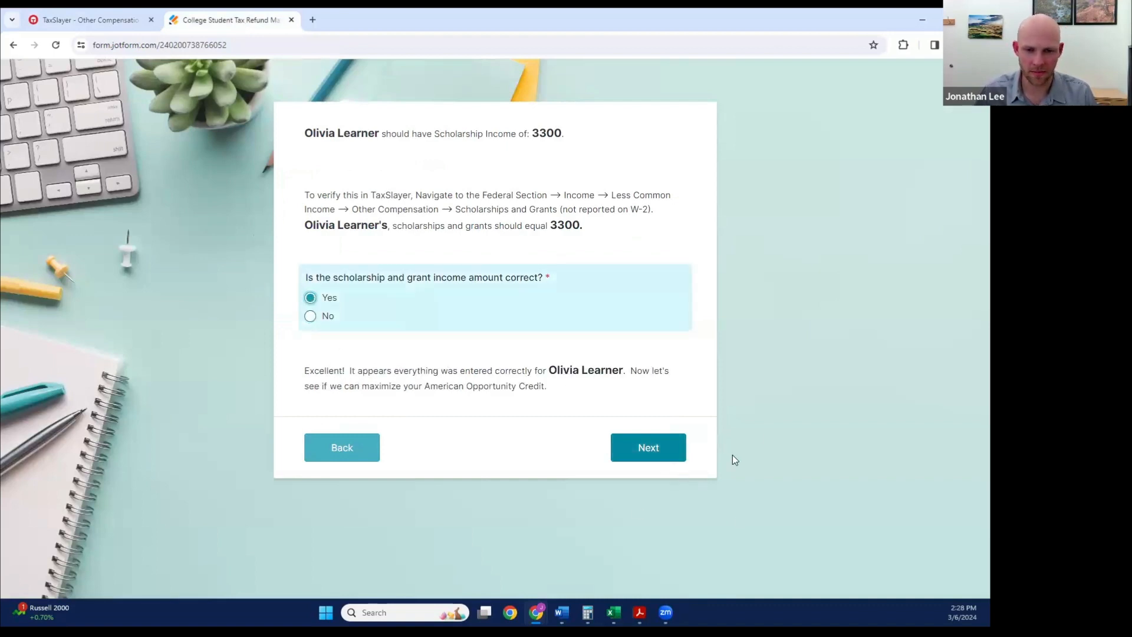
pyautogui.click(650, 450)
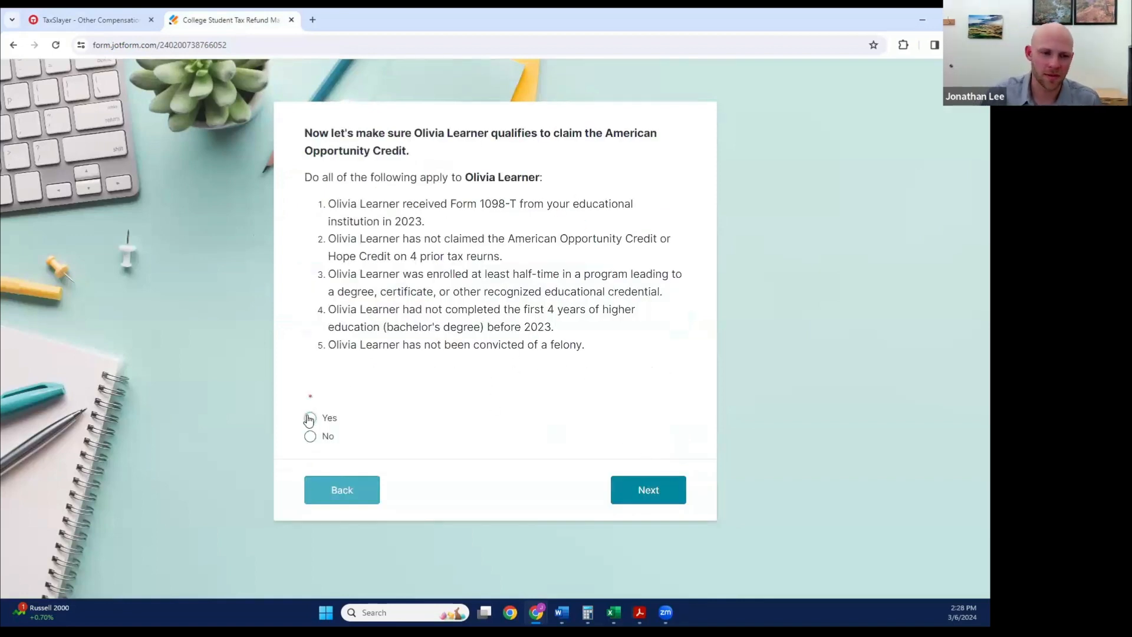
pyautogui.click(328, 416)
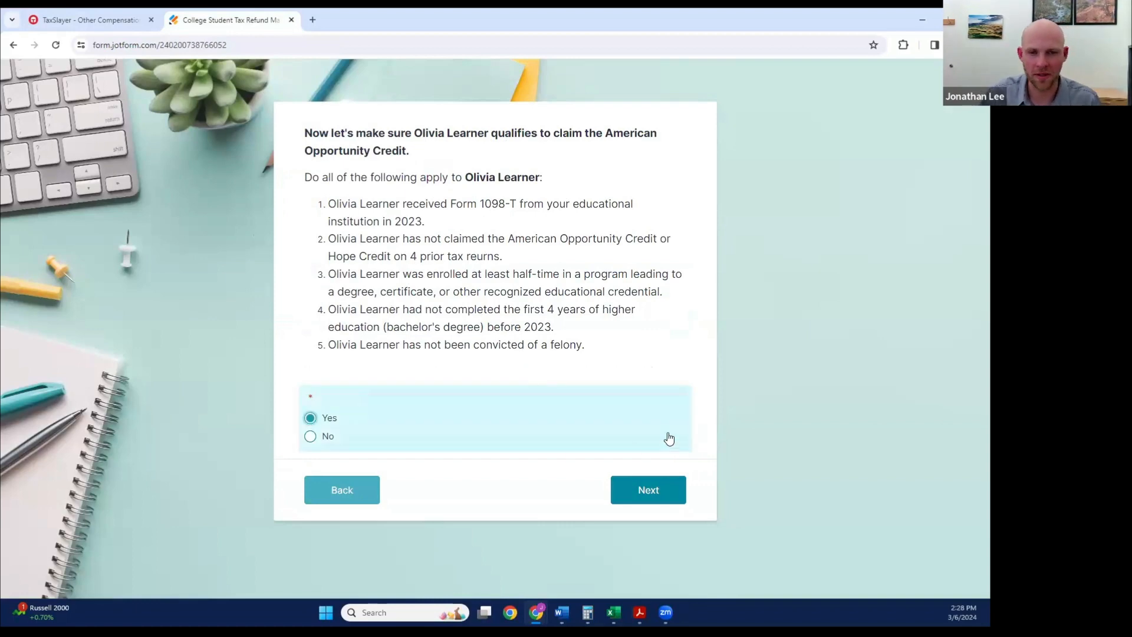
pyautogui.click(667, 489)
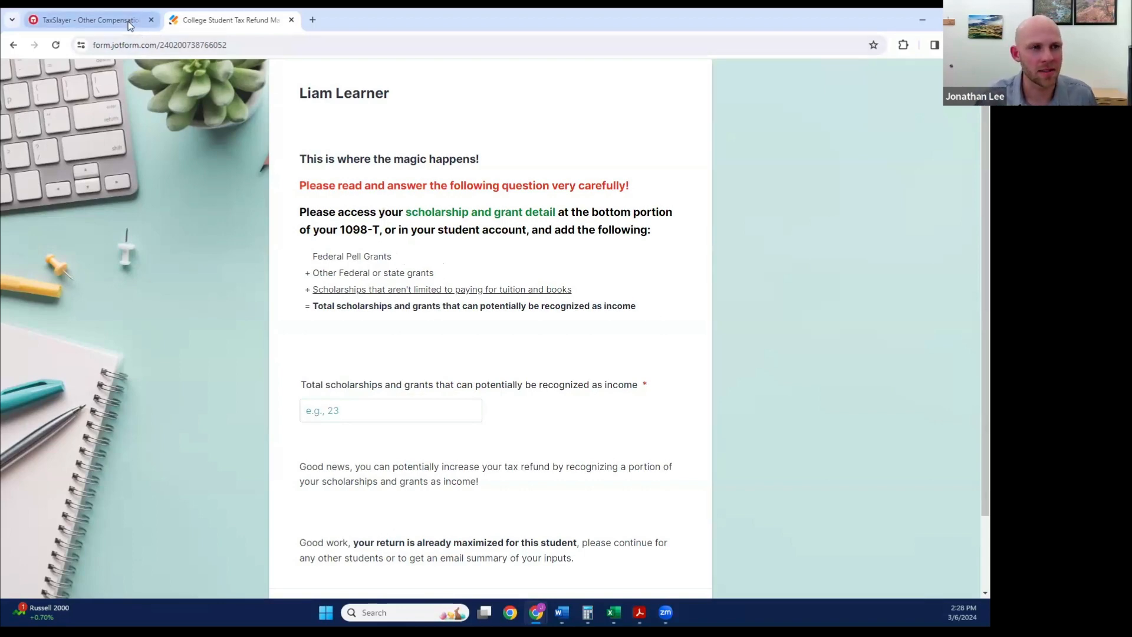
# Step: Examine the scholarship and grant detail on the first student's 1098-T PDF, and return to the Refund Maximizer form
pyautogui.moveTo(640, 612)
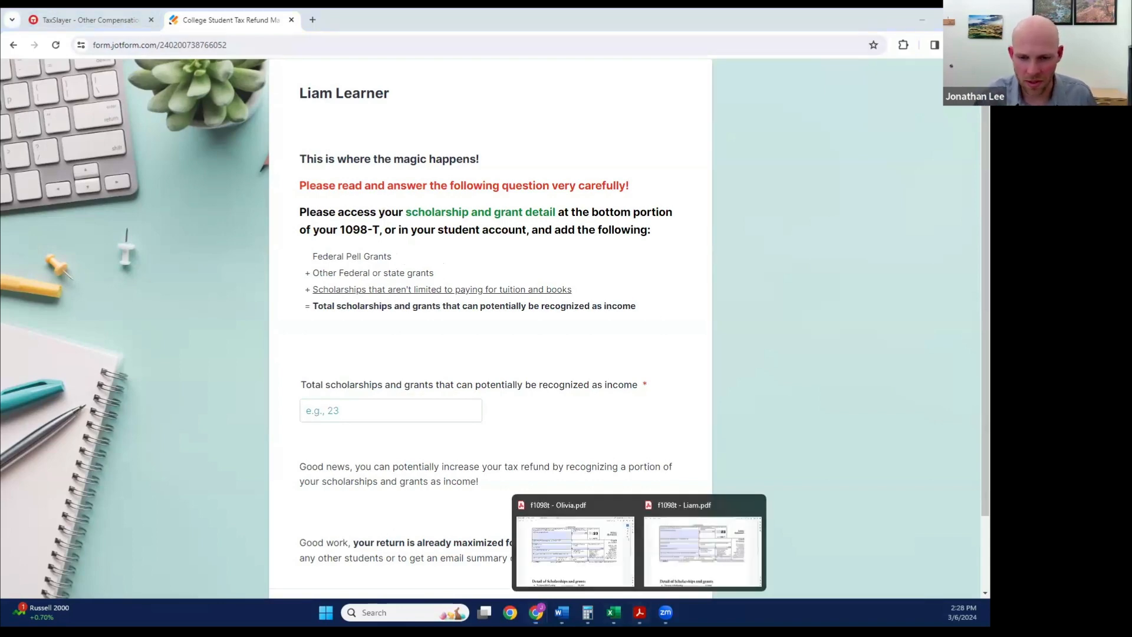
pyautogui.click(667, 577)
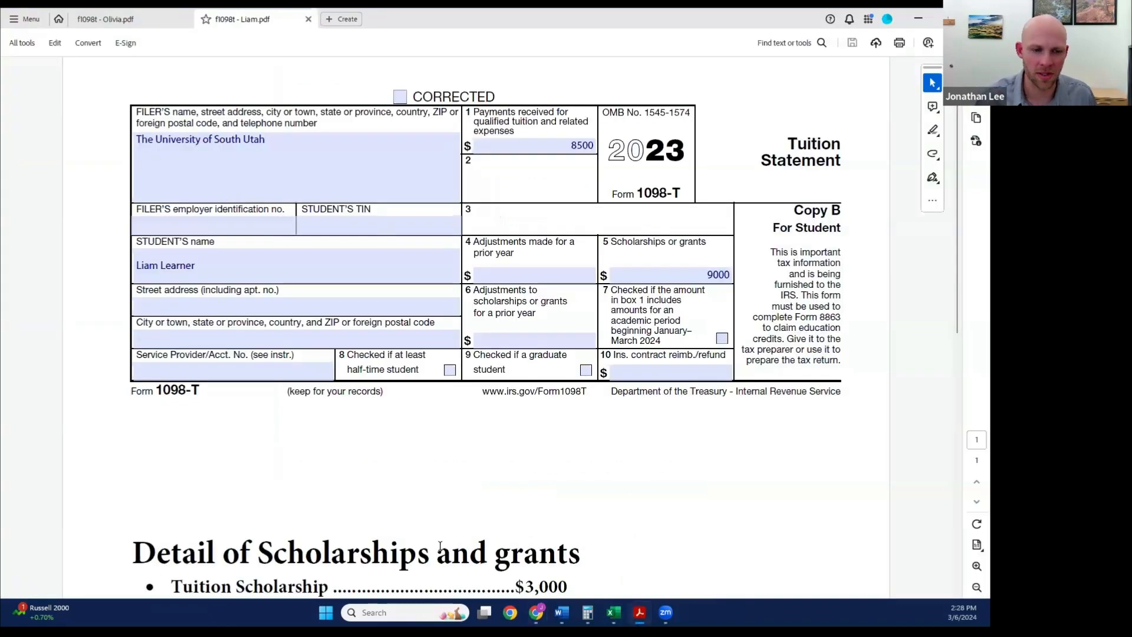
pyautogui.scroll(-2, 439, 525)
pyautogui.scroll(-2, 439, 524)
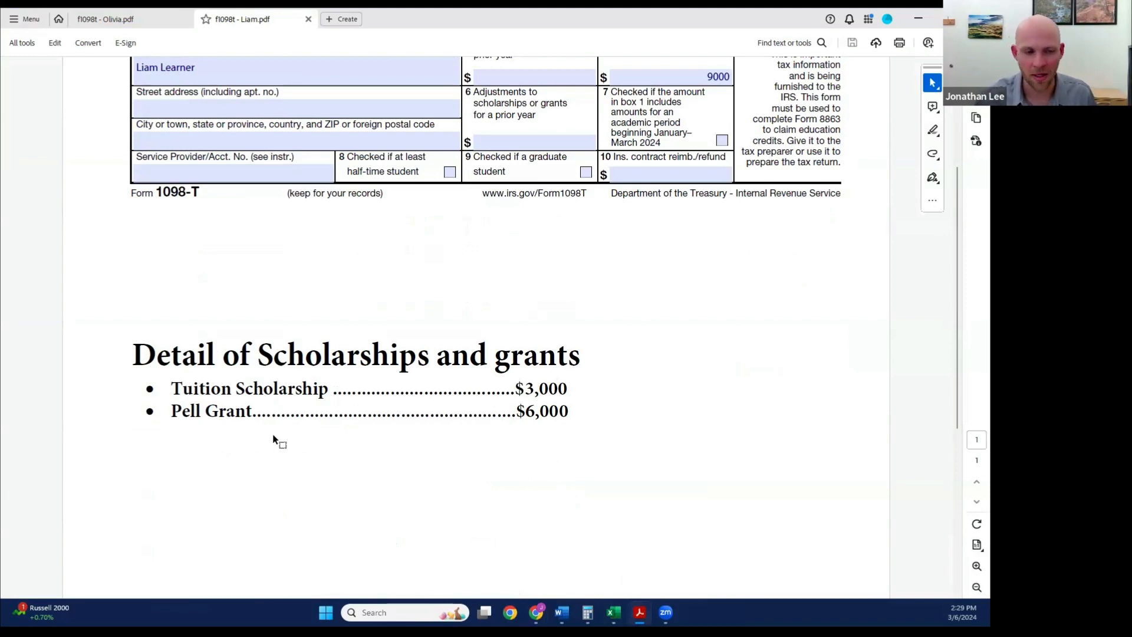
pyautogui.scroll(3, 566, 427)
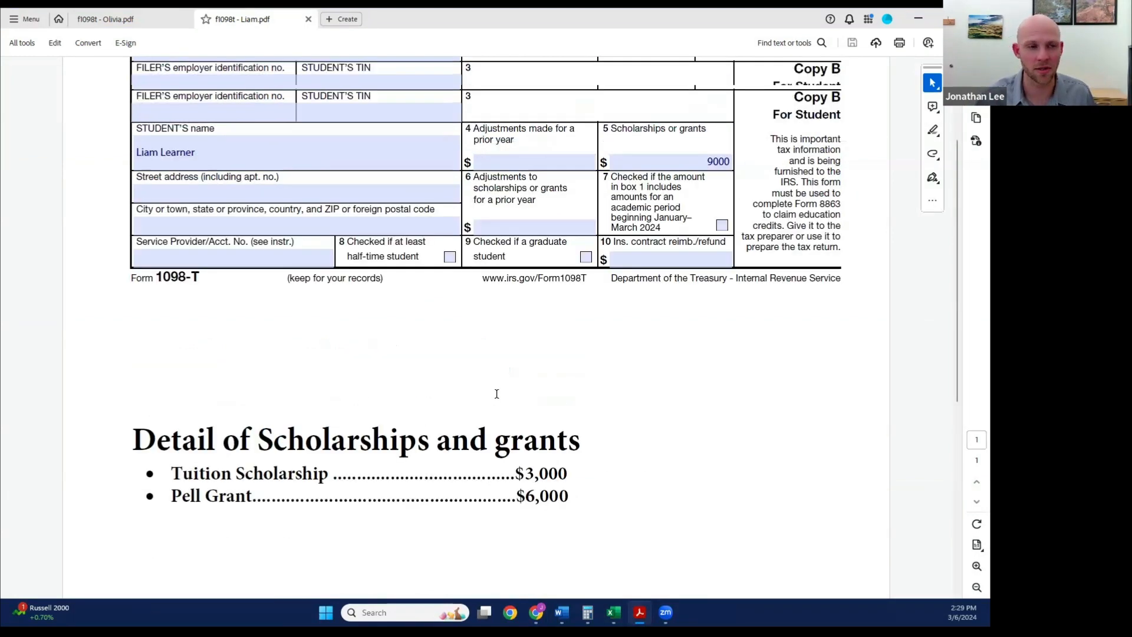
pyautogui.scroll(-3, 569, 437)
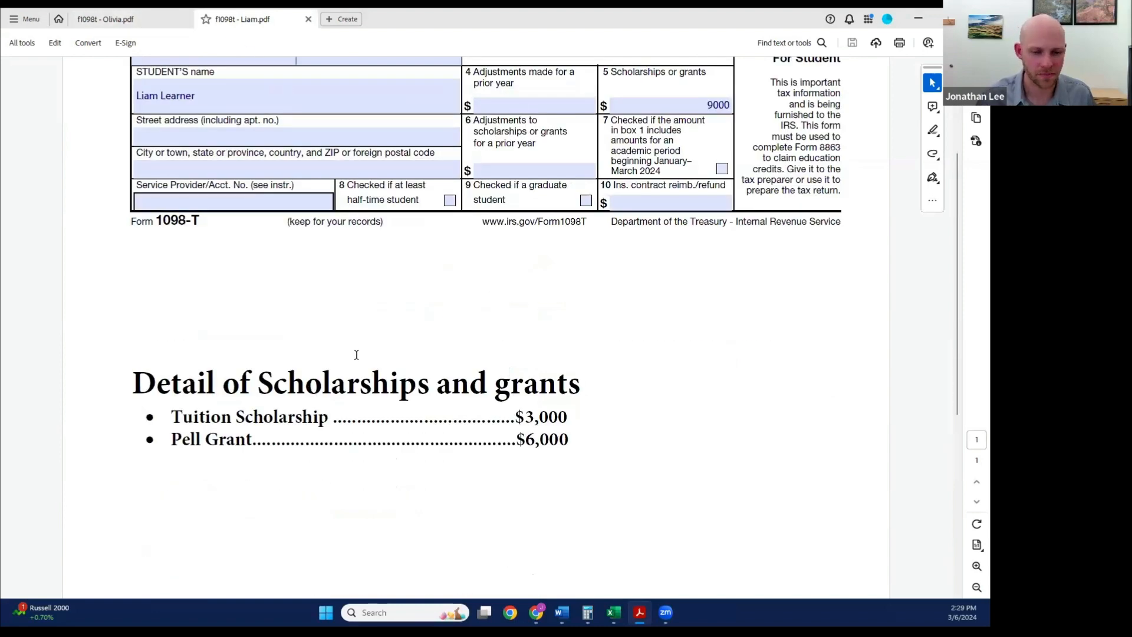
pyautogui.hotkey('alt', 'Tab')
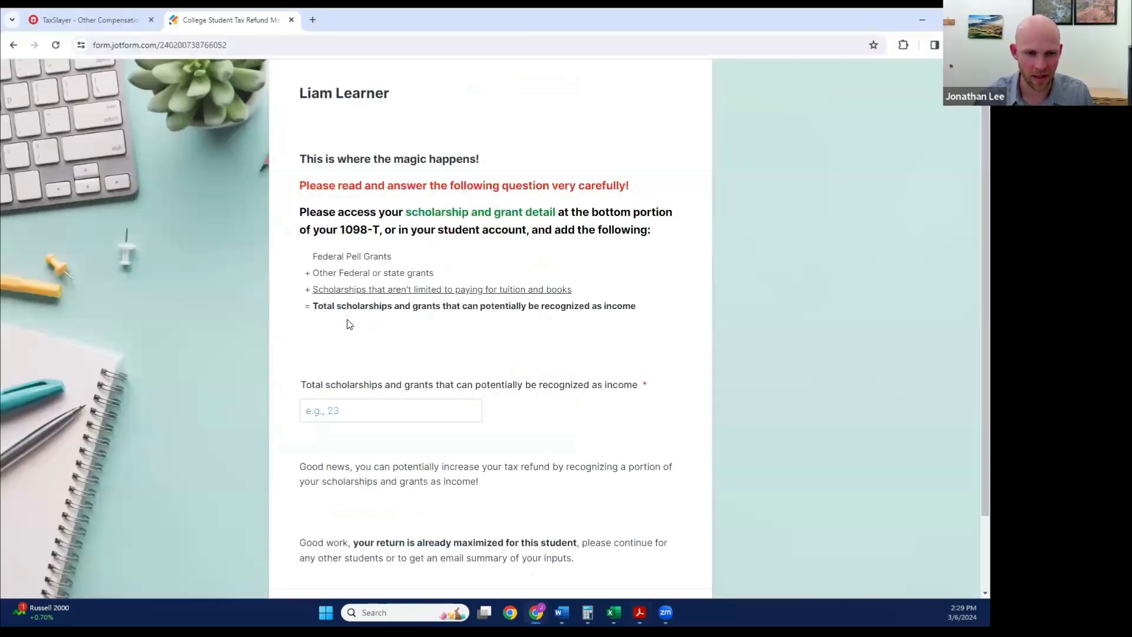
# Step: Enter 6000 as the first student's total scholarships and grants that can potentially be recognized as income, and continue
pyautogui.scroll(-1, 349, 323)
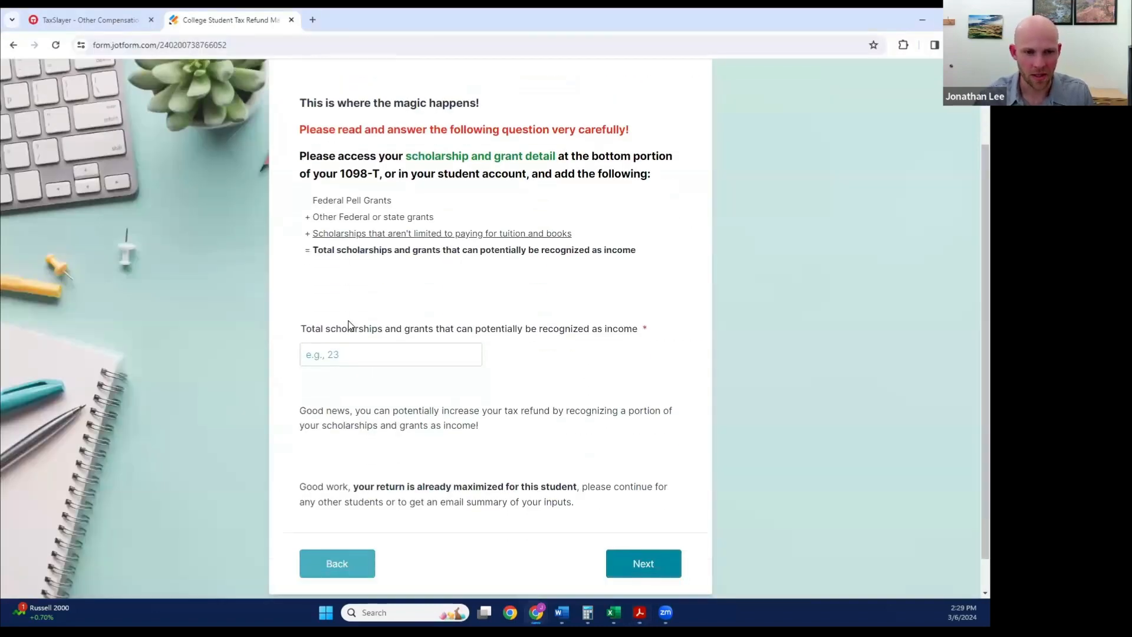
pyautogui.click(441, 333)
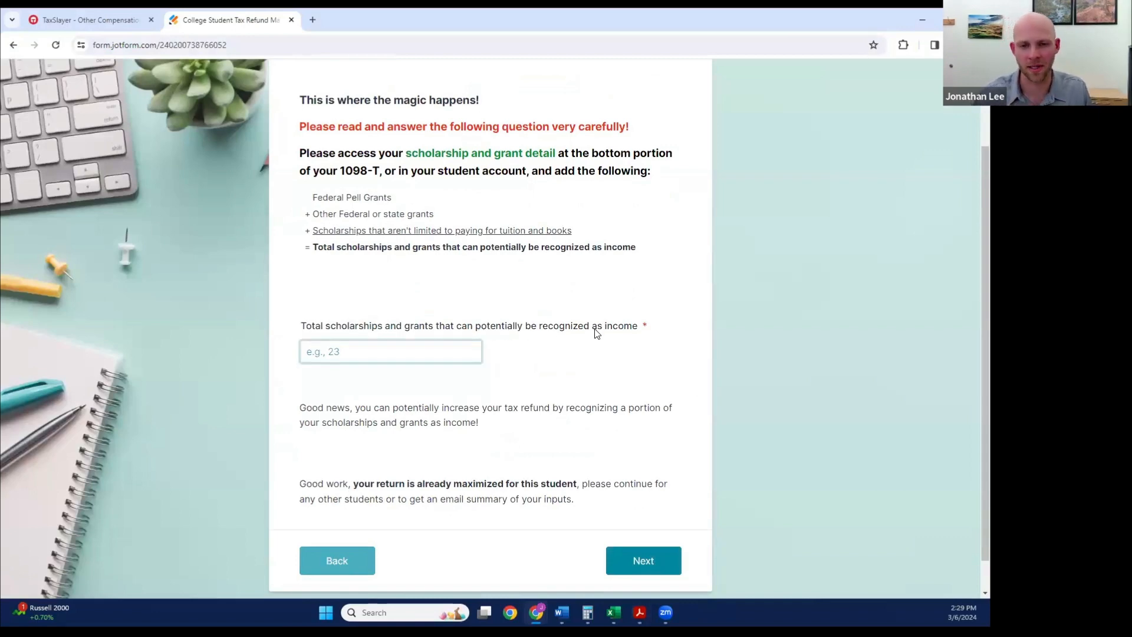
pyautogui.click(317, 352)
pyautogui.write('60')
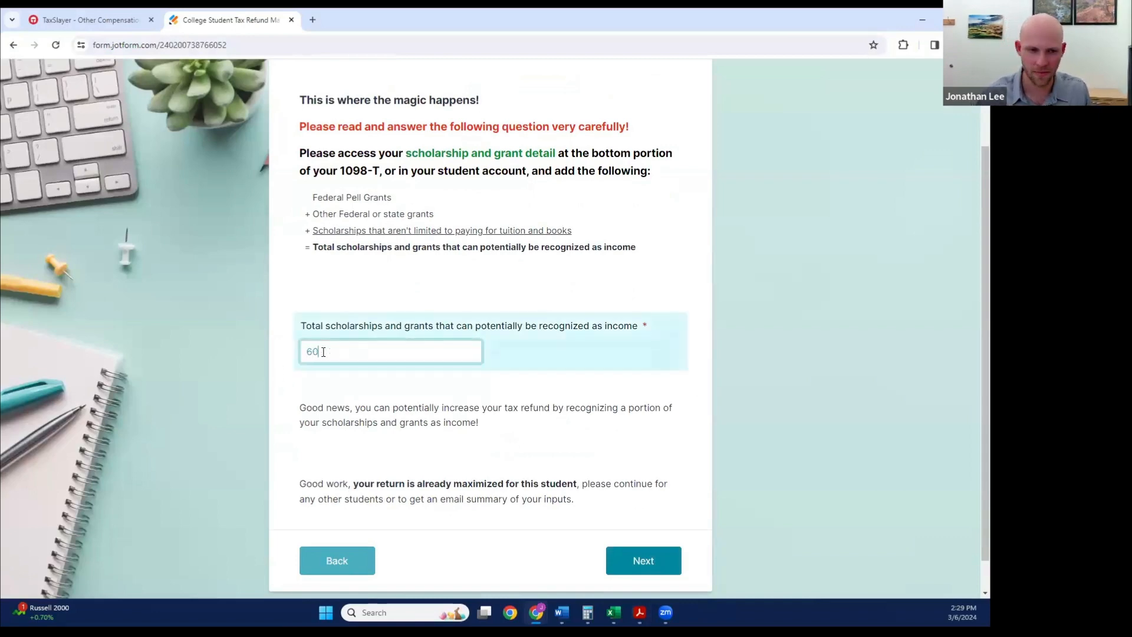
pyautogui.write('00')
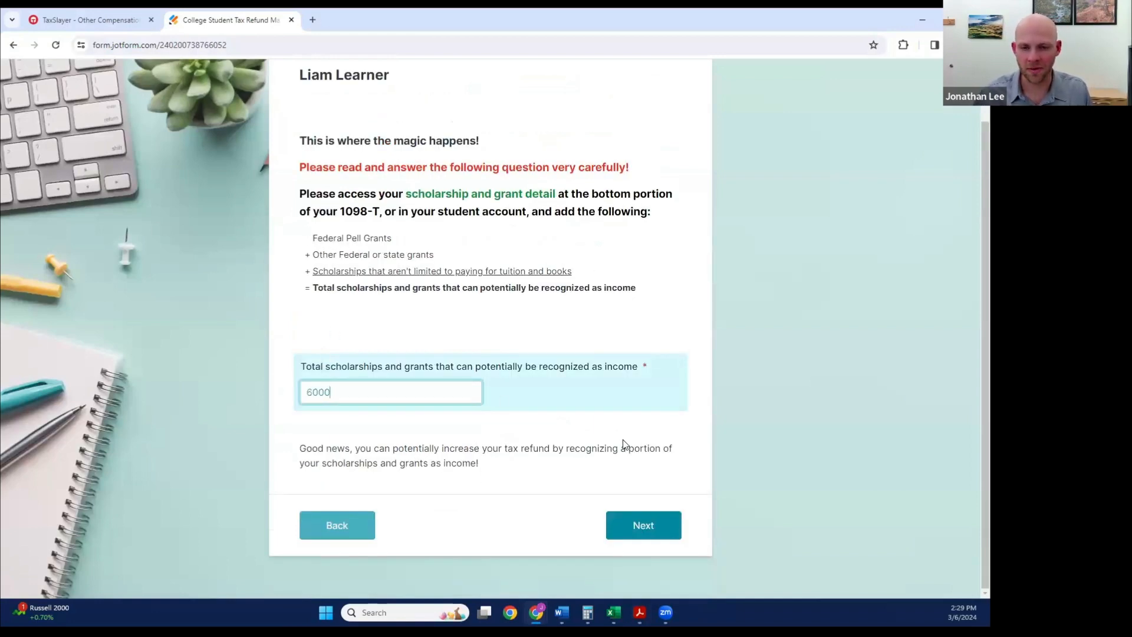
pyautogui.moveTo(464, 462); pyautogui.dragTo(378, 449)
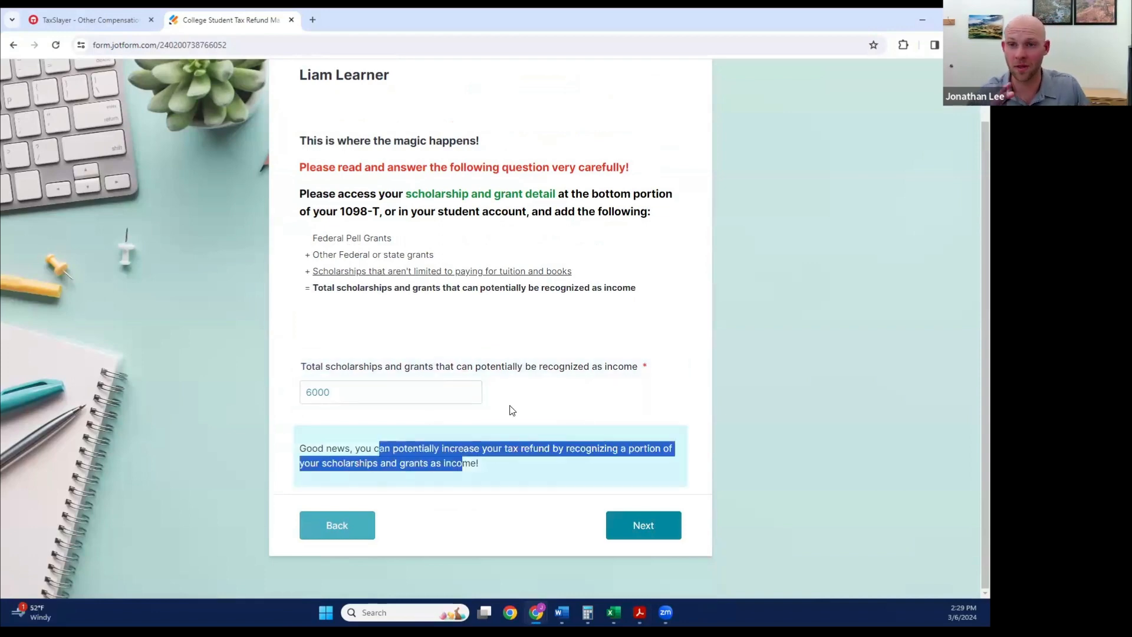
pyautogui.click(570, 458)
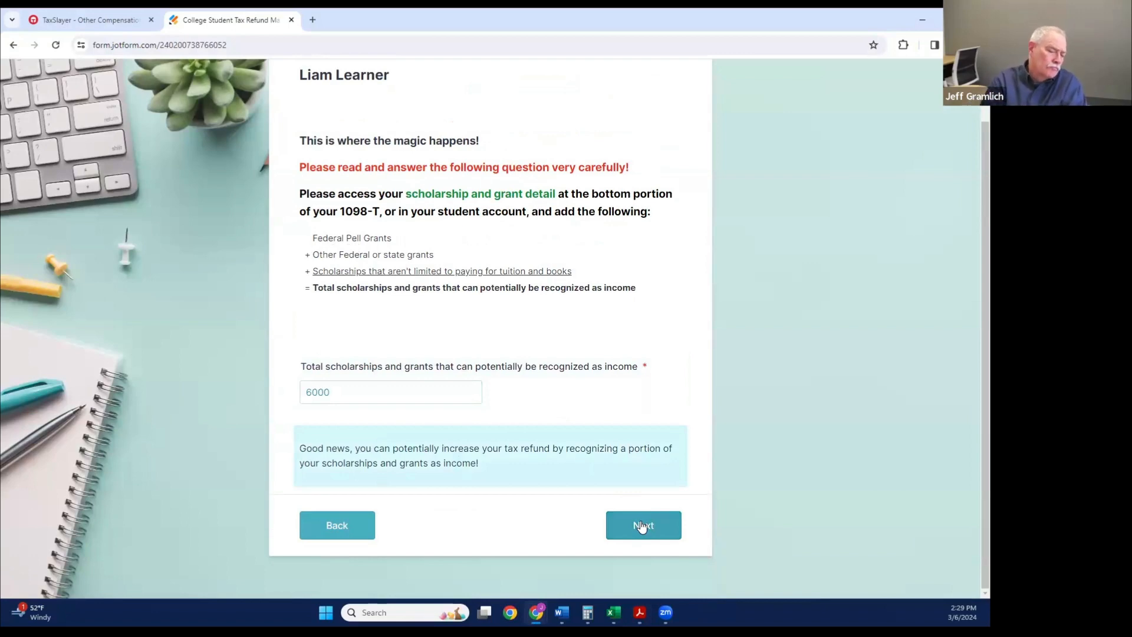
pyautogui.click(642, 526)
# Step: Check the grant detail on the second student's 1098-T, and enter 6000 as their total scholarships and grants potentially recognizable as income, continuing onward
pyautogui.scroll(-1, 390, 153)
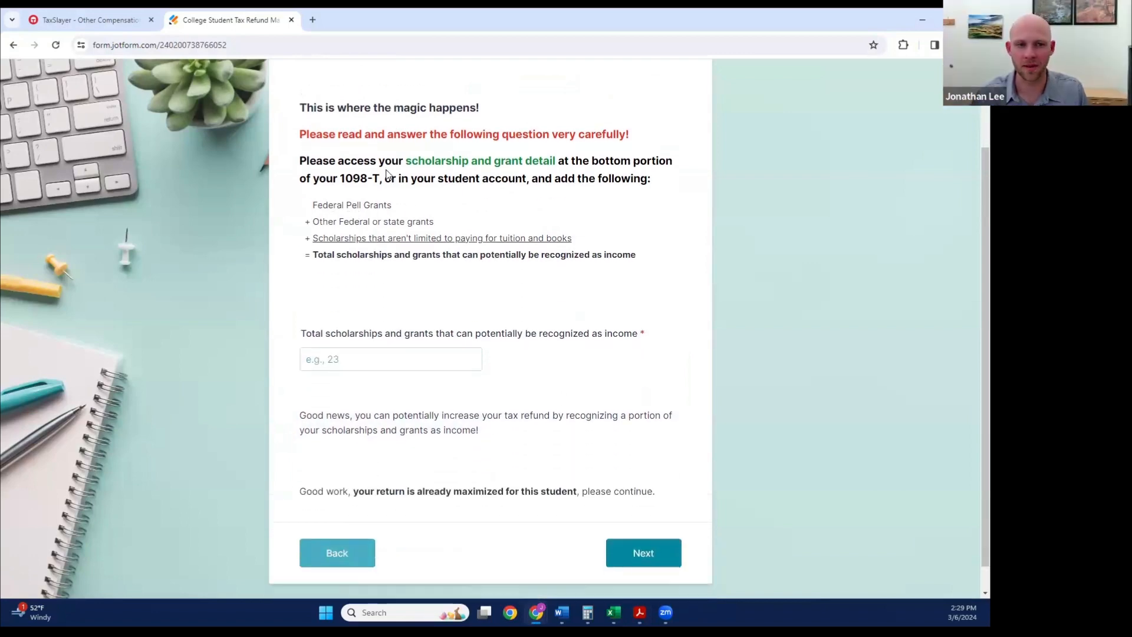
pyautogui.moveTo(640, 614)
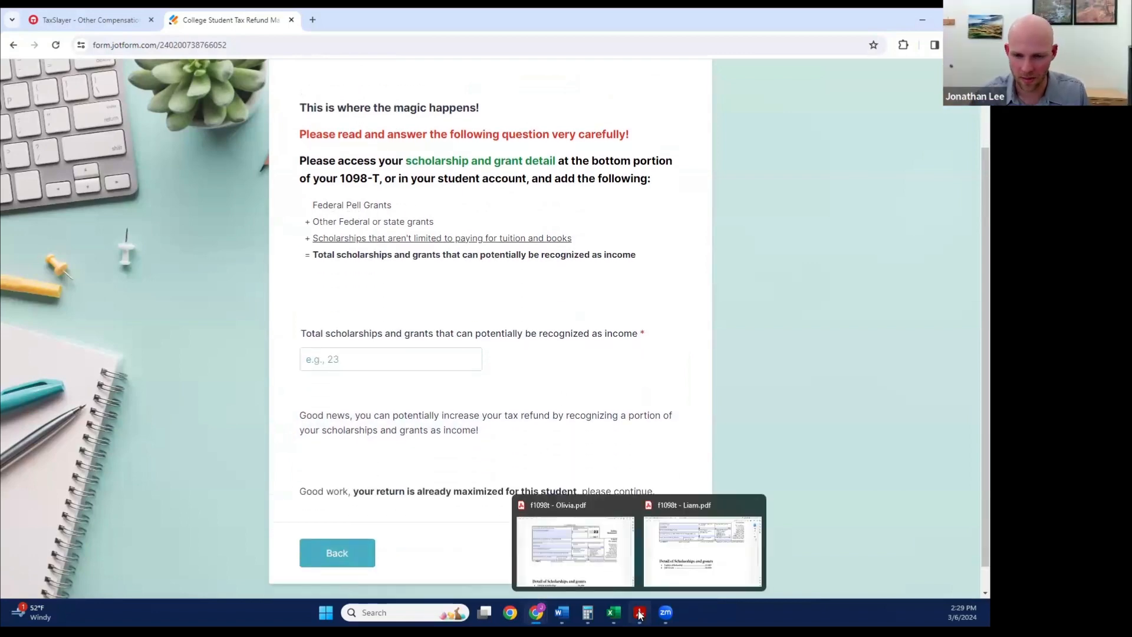
pyautogui.click(578, 548)
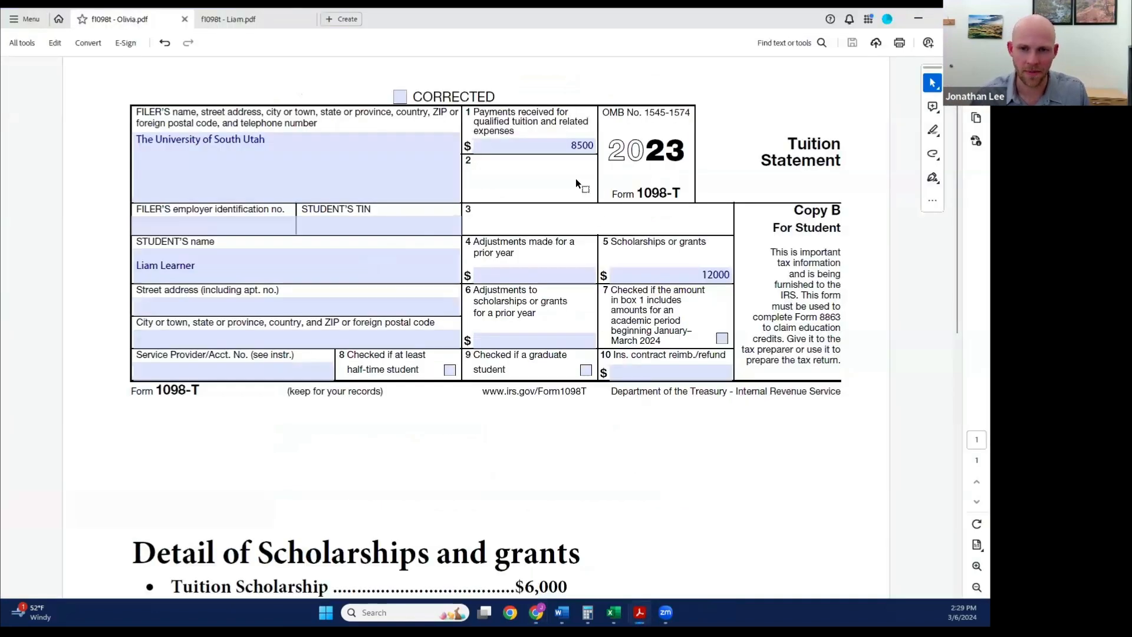
pyautogui.scroll(-3, 346, 434)
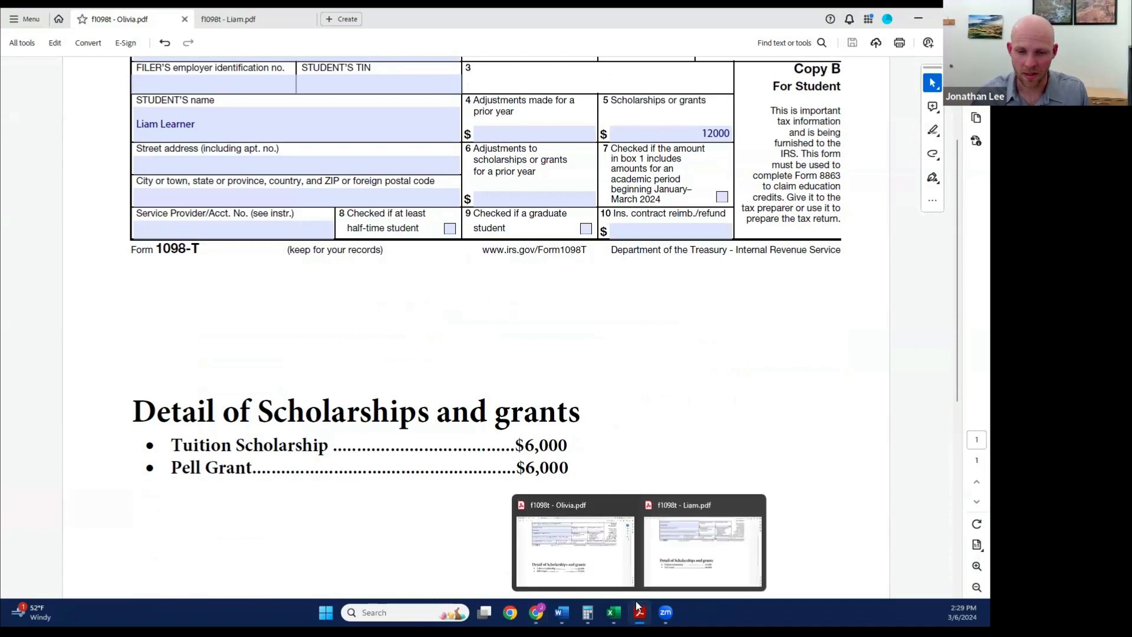
pyautogui.moveTo(534, 615)
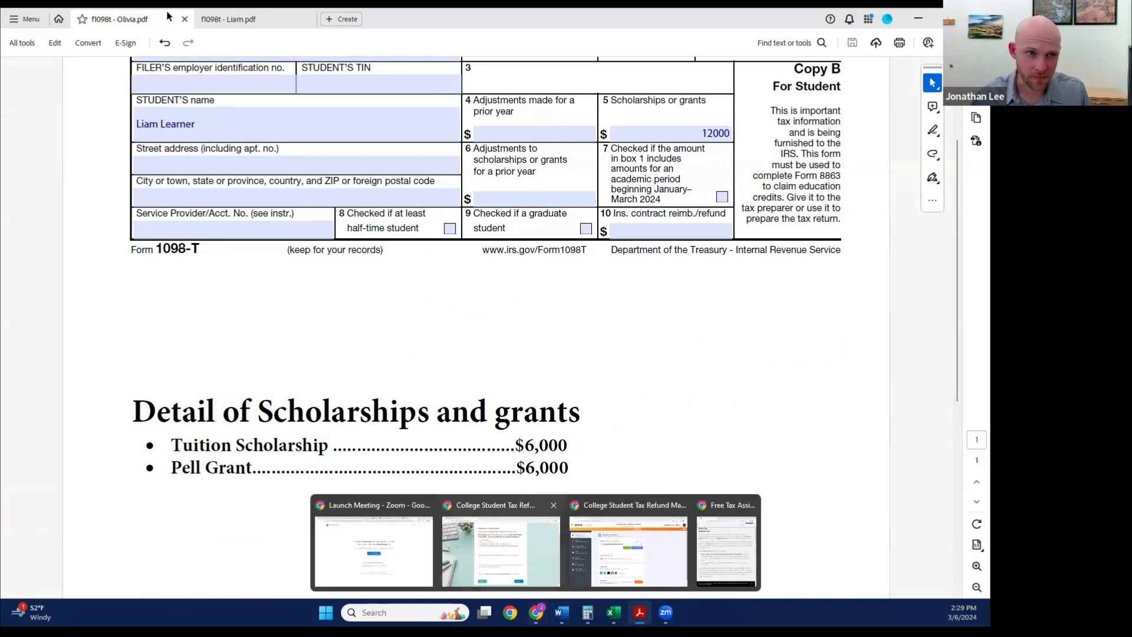
pyautogui.click(502, 551)
pyautogui.click(350, 357)
pyautogui.write('6000')
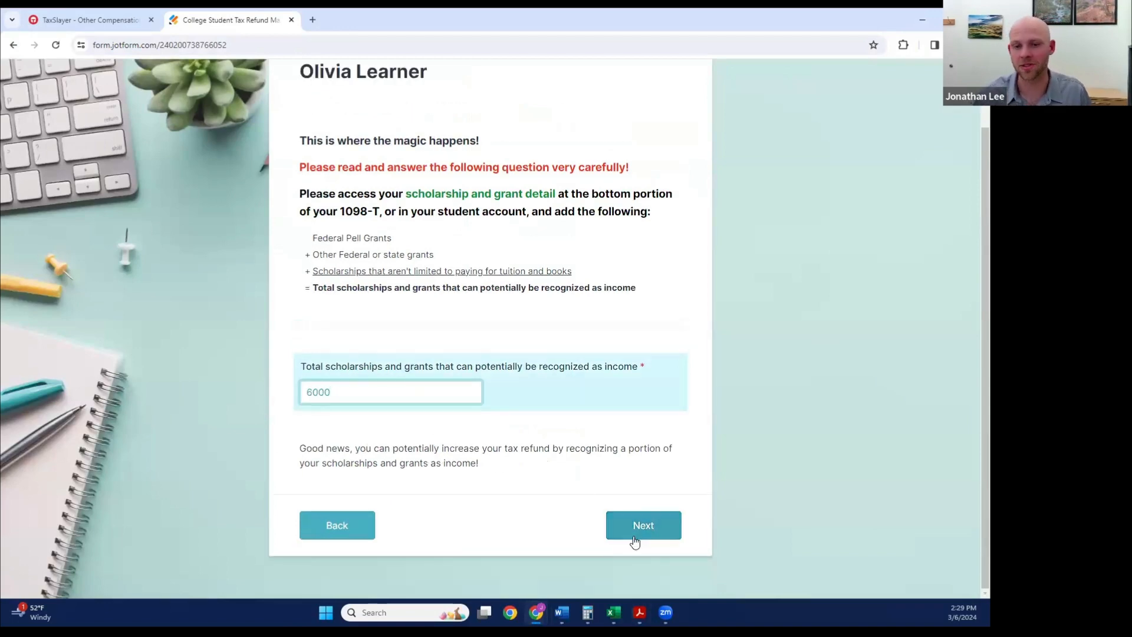
pyautogui.click(653, 526)
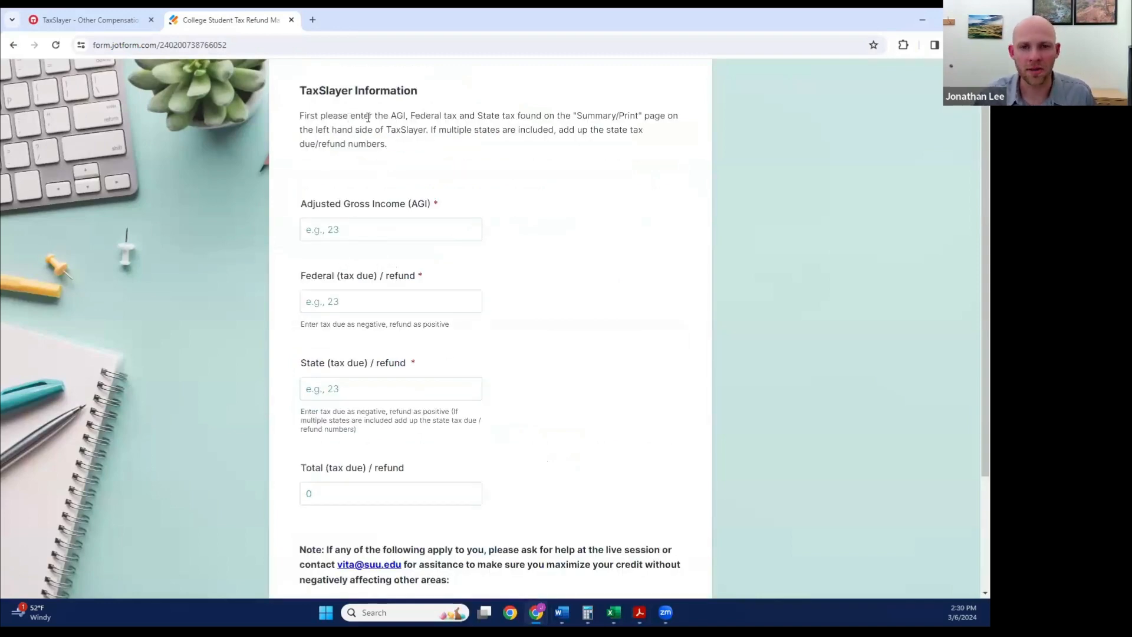
# Step: Look up the adjusted gross income in the TaxSlayer tax return summary and enter 38400 as the AGI on the Refund Maximizer form
pyautogui.scroll(-1, 400, 168)
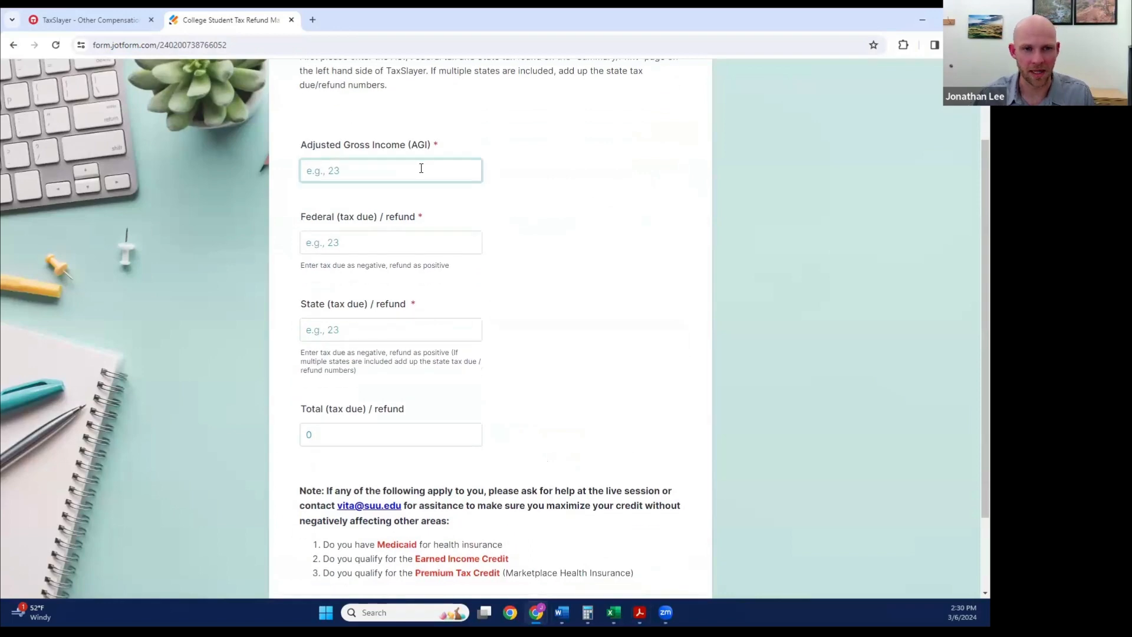
pyautogui.scroll(1, 437, 144)
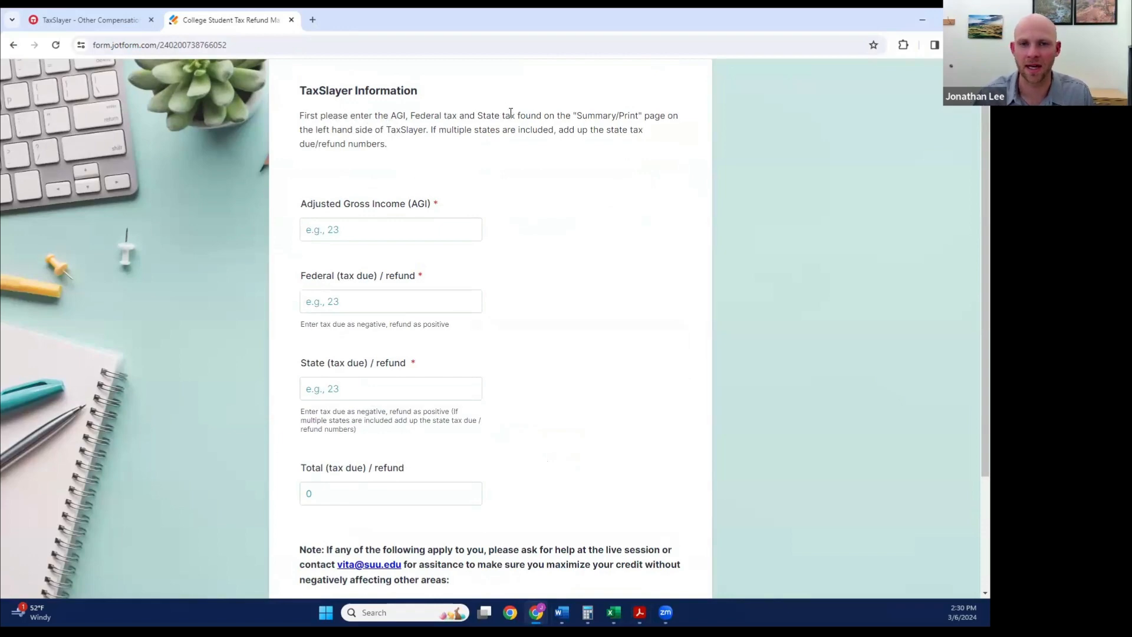
pyautogui.click(73, 21)
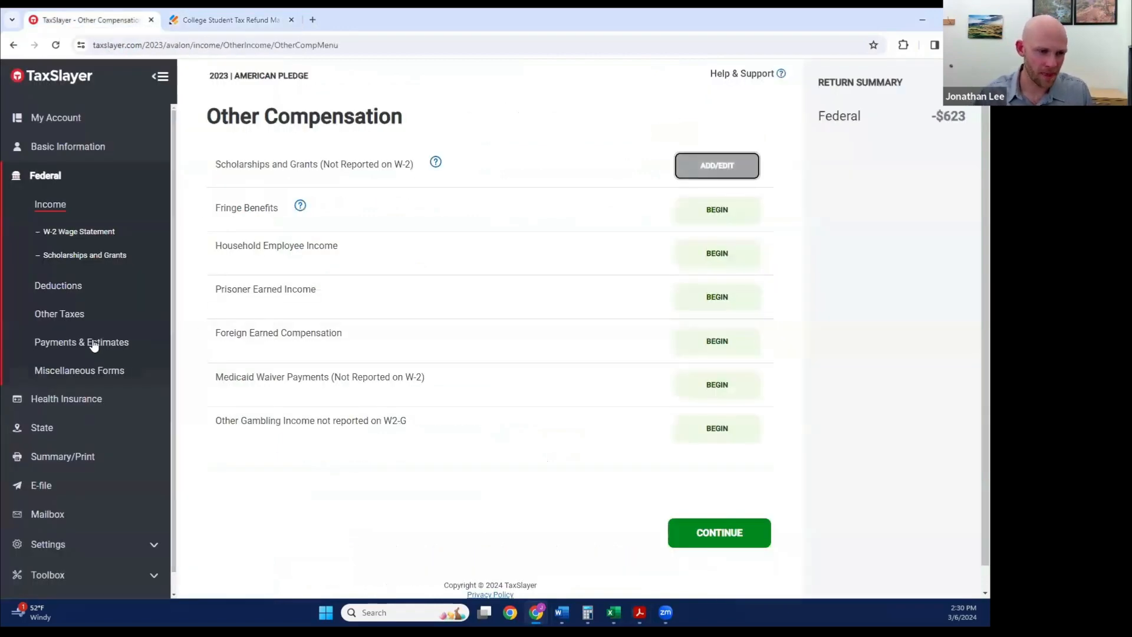
pyautogui.click(69, 456)
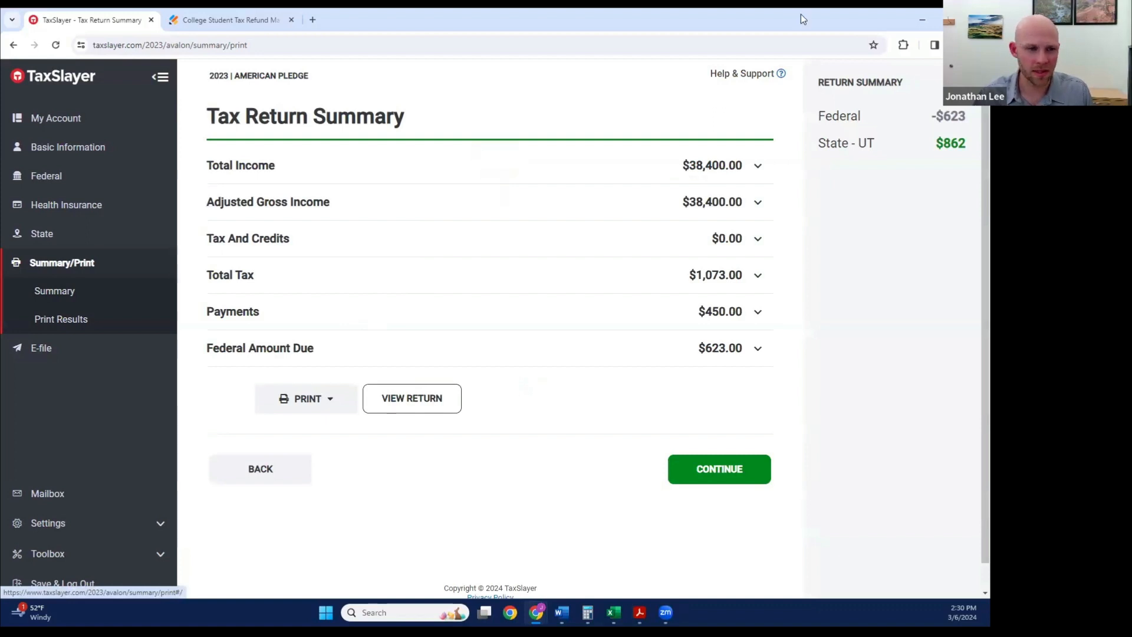
pyautogui.click(235, 20)
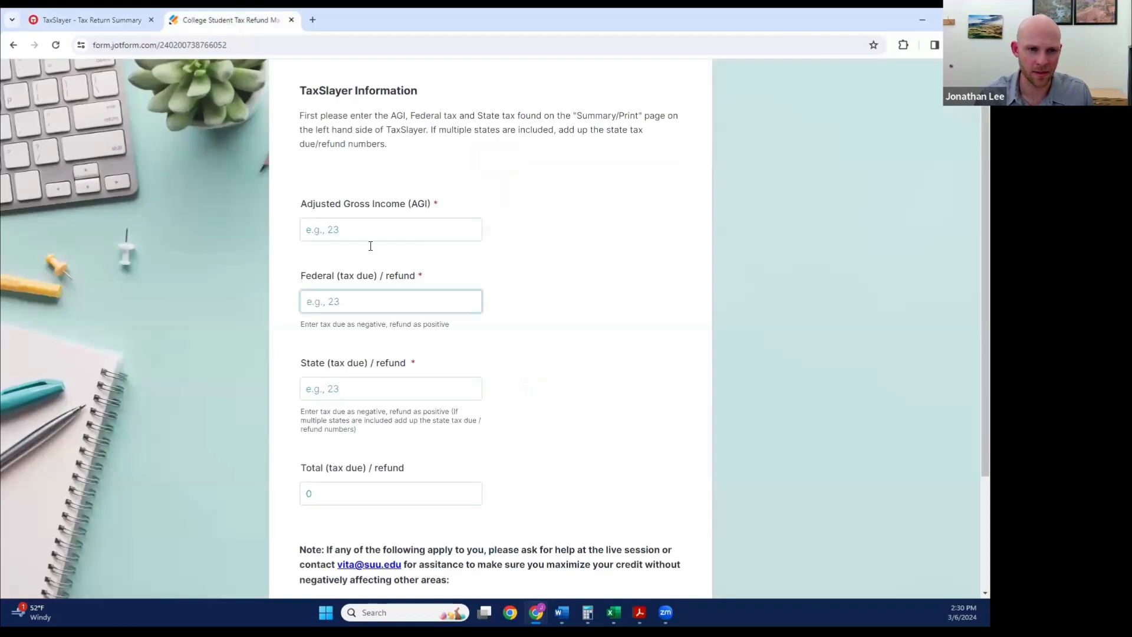
pyautogui.click(366, 235)
pyautogui.write('38400')
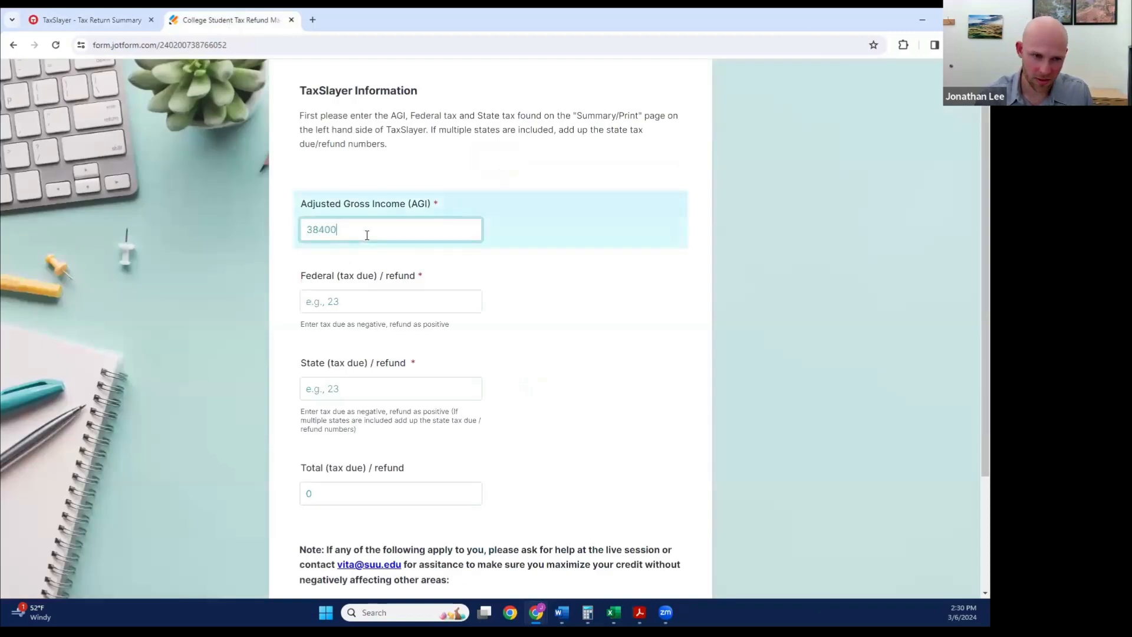
# Step: Check the federal figure in TaxSlayer's return summary and enter -623 as the form's federal tax due or refund
pyautogui.click(349, 302)
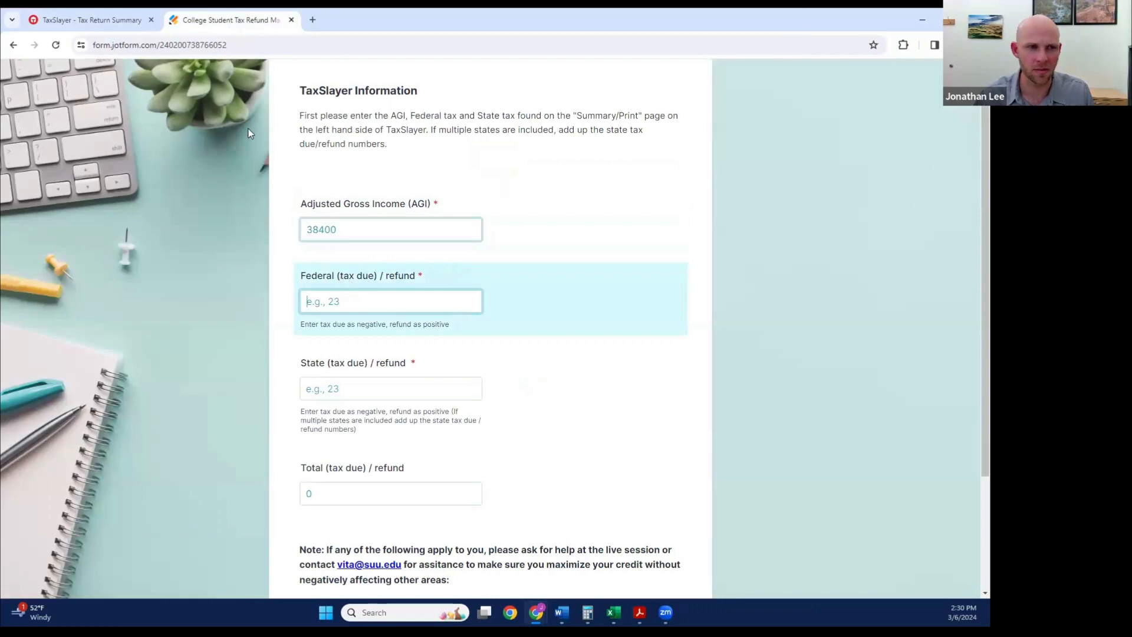
pyautogui.click(116, 20)
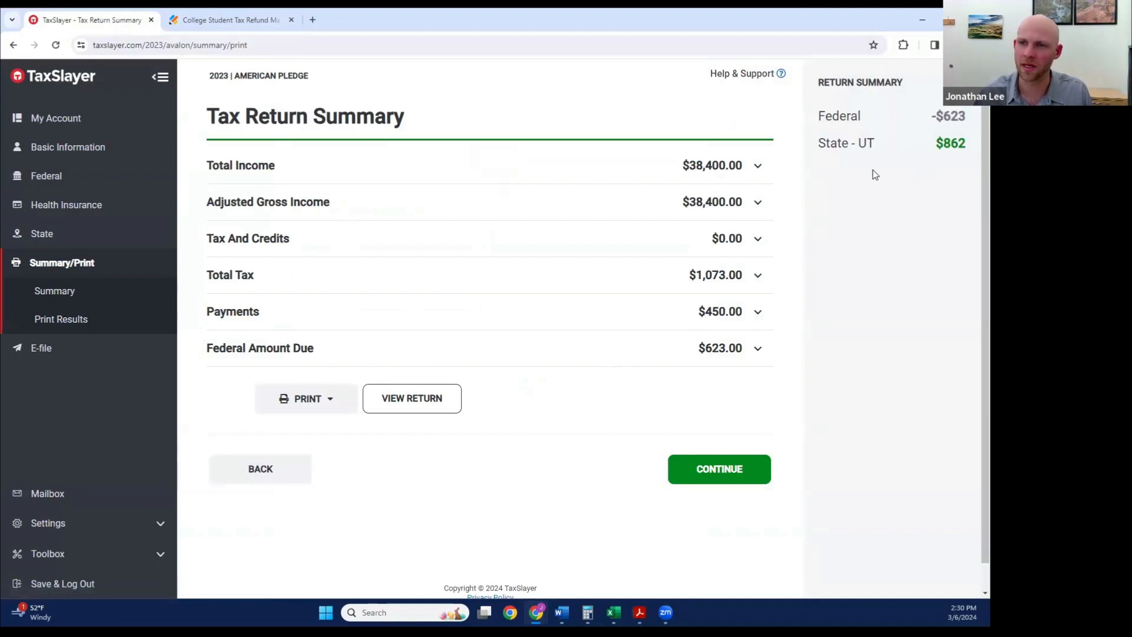
pyautogui.click(273, 28)
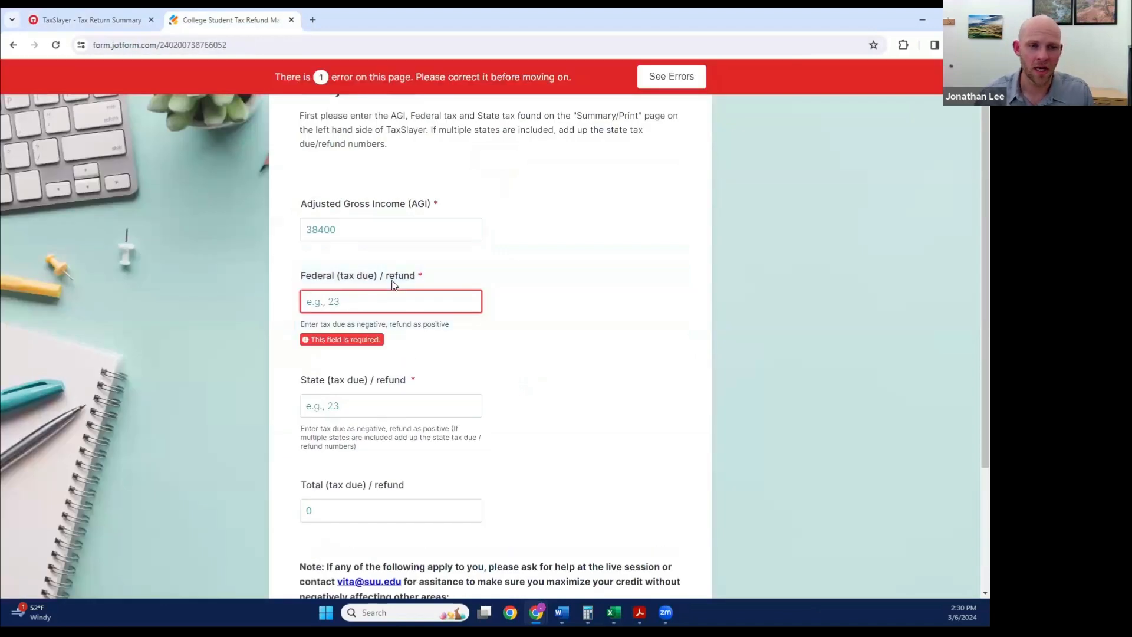
pyautogui.write('-623')
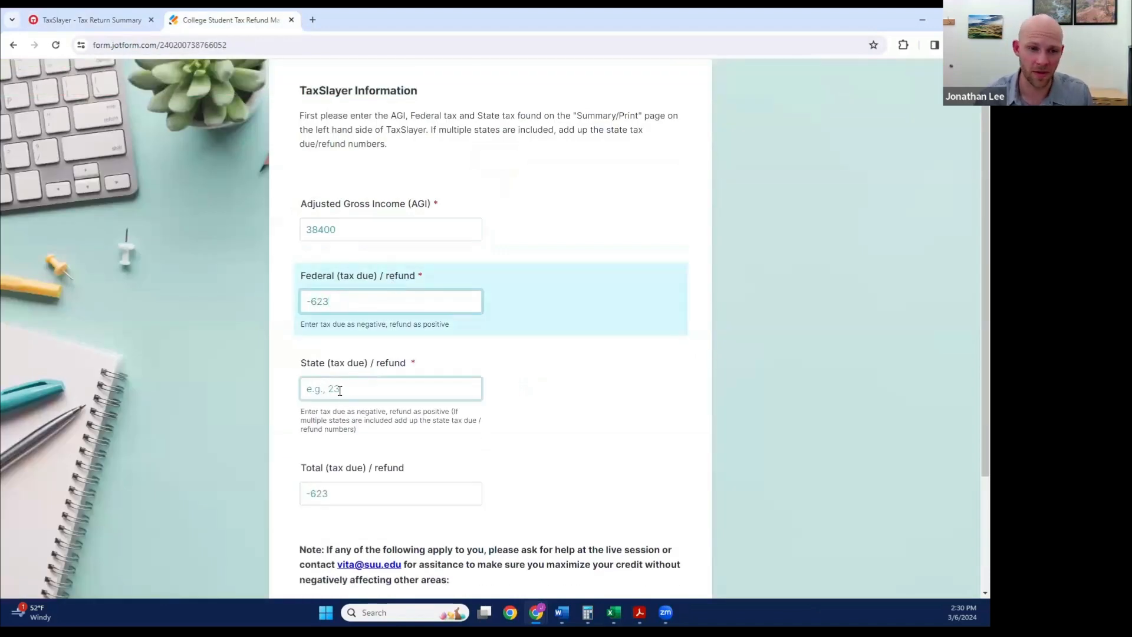
# Step: Check the Utah state figure in TaxSlayer, enter 862 as the form's state tax due or refund, and continue to the scholarship income instructions
pyautogui.click(448, 387)
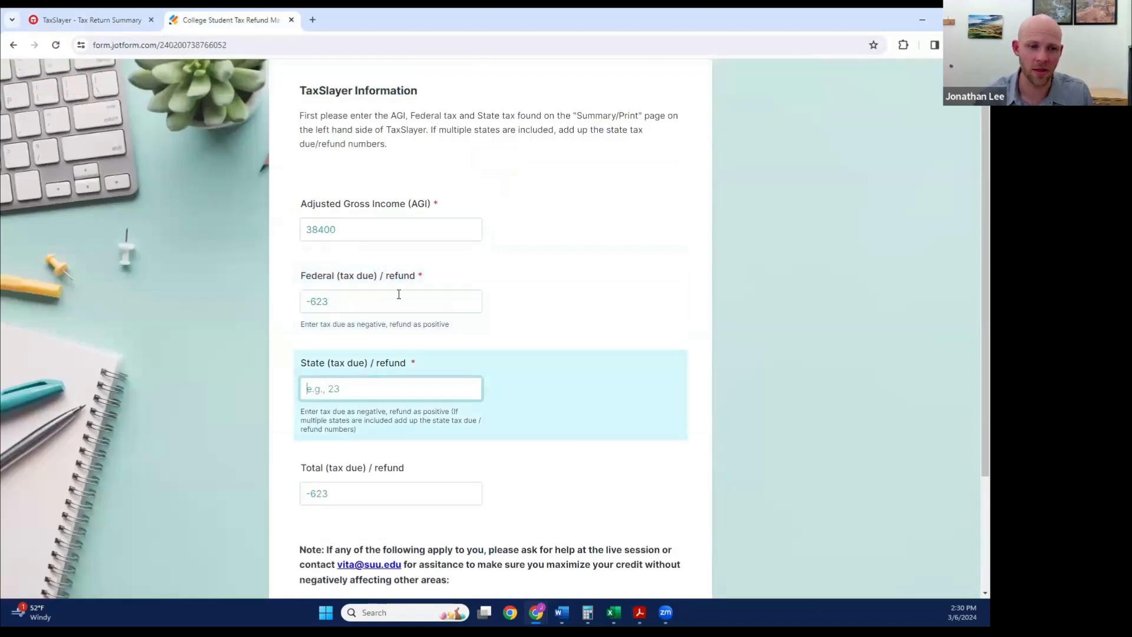
pyautogui.click(96, 23)
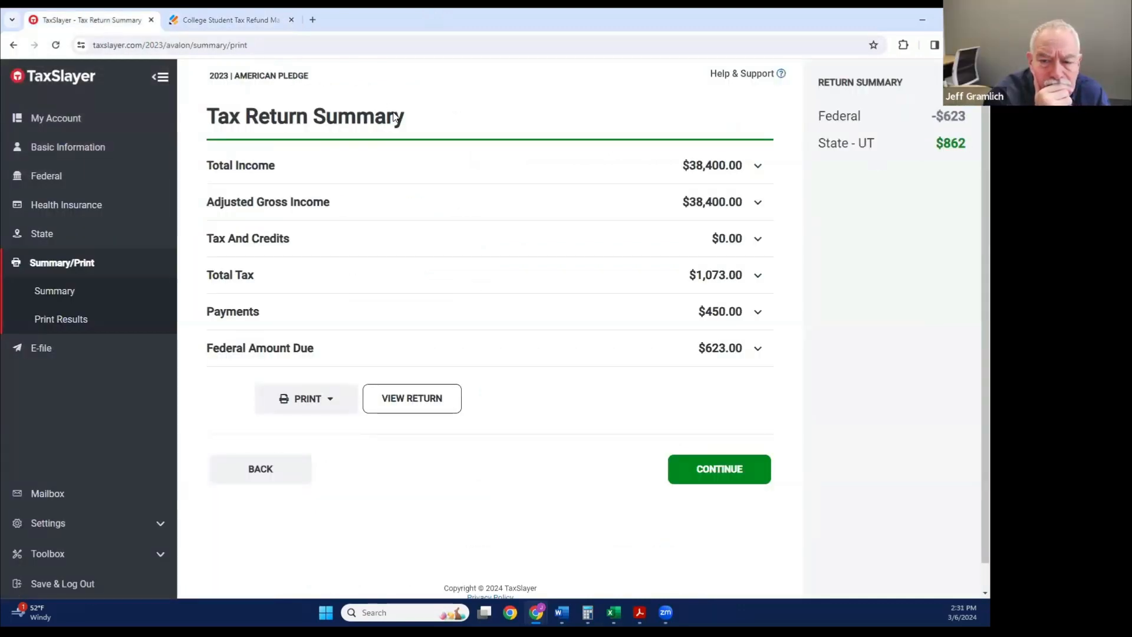
pyautogui.click(230, 20)
pyautogui.click(354, 392)
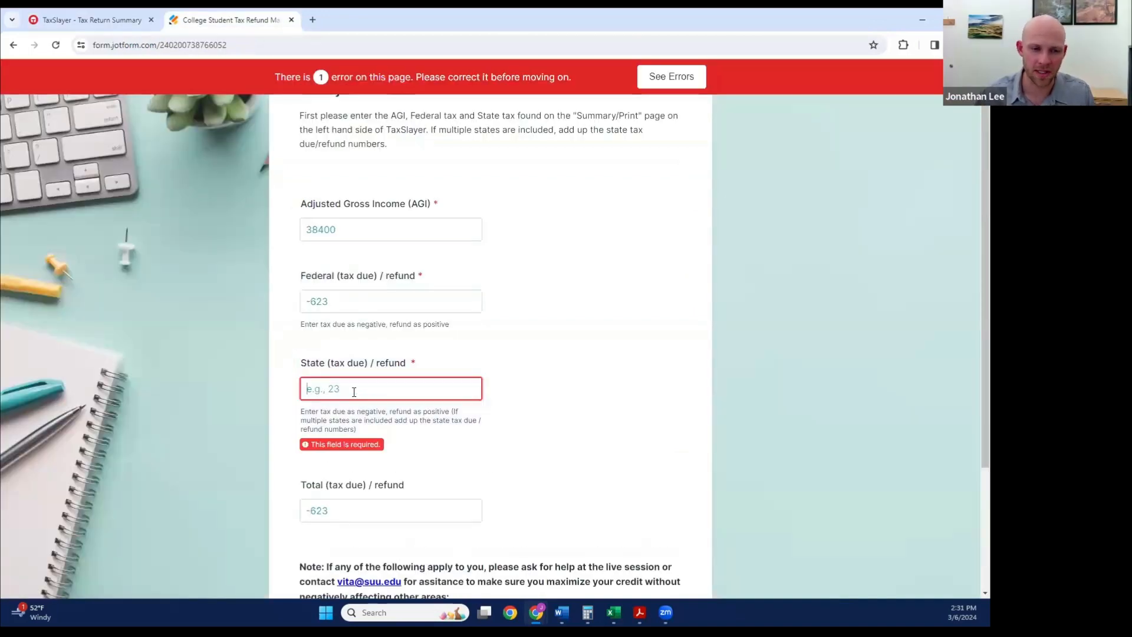
pyautogui.write('862')
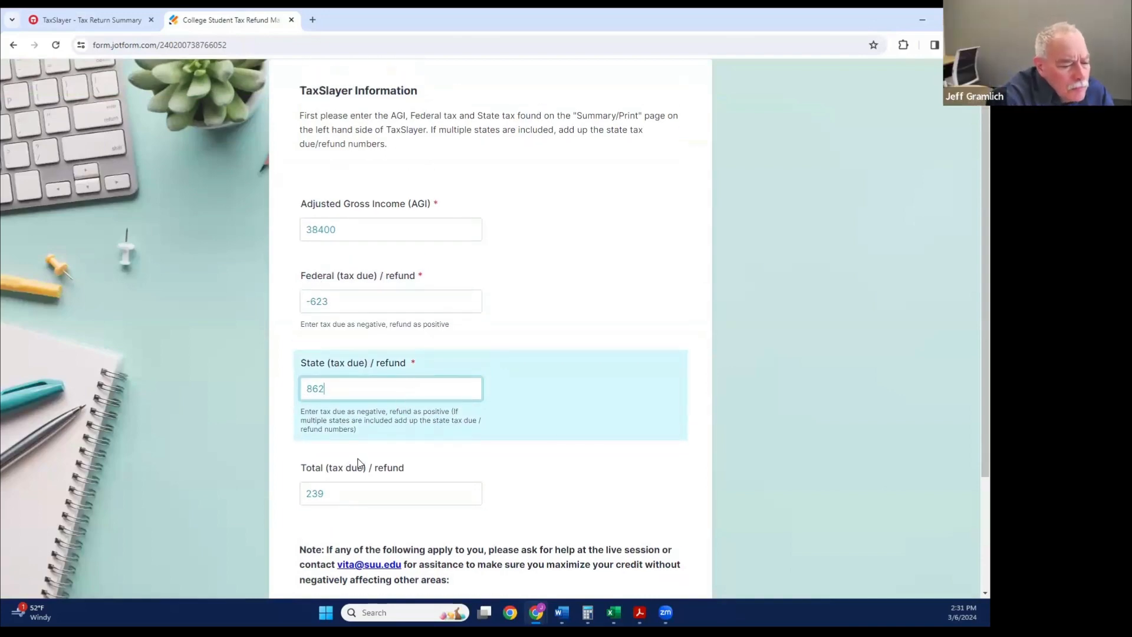
pyautogui.scroll(-1, 357, 463)
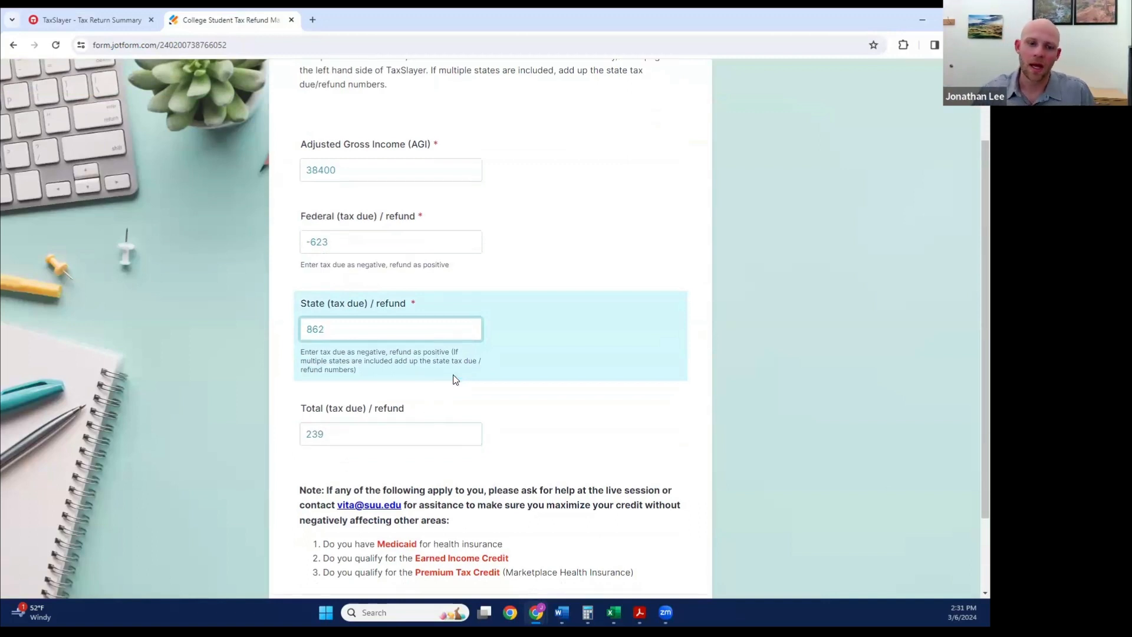
pyautogui.scroll(-2, 456, 377)
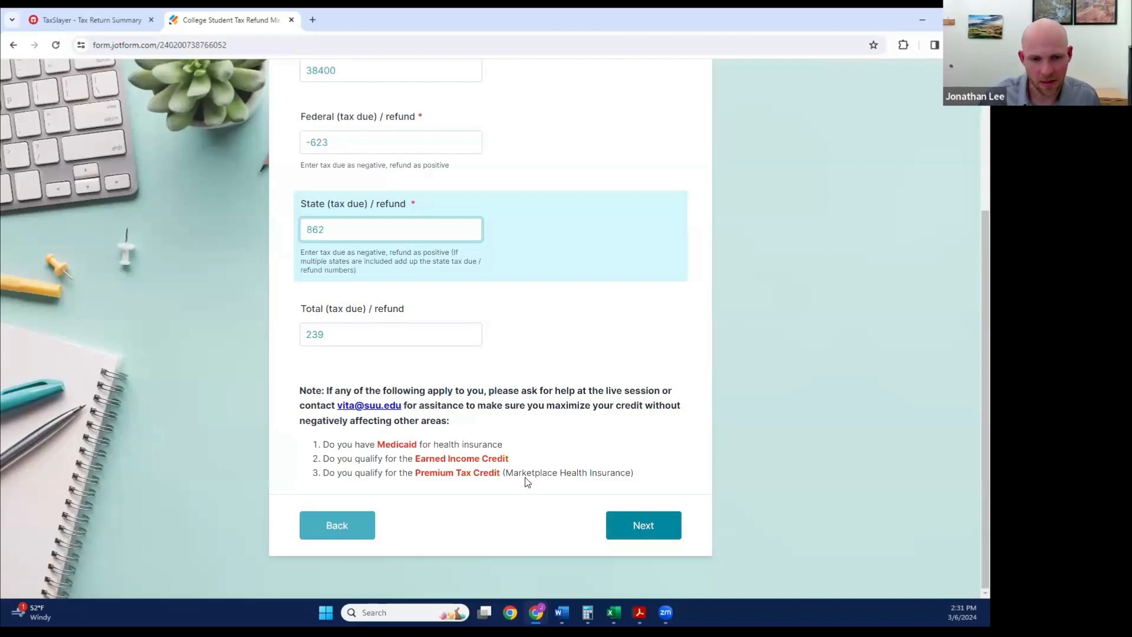
pyautogui.click(630, 525)
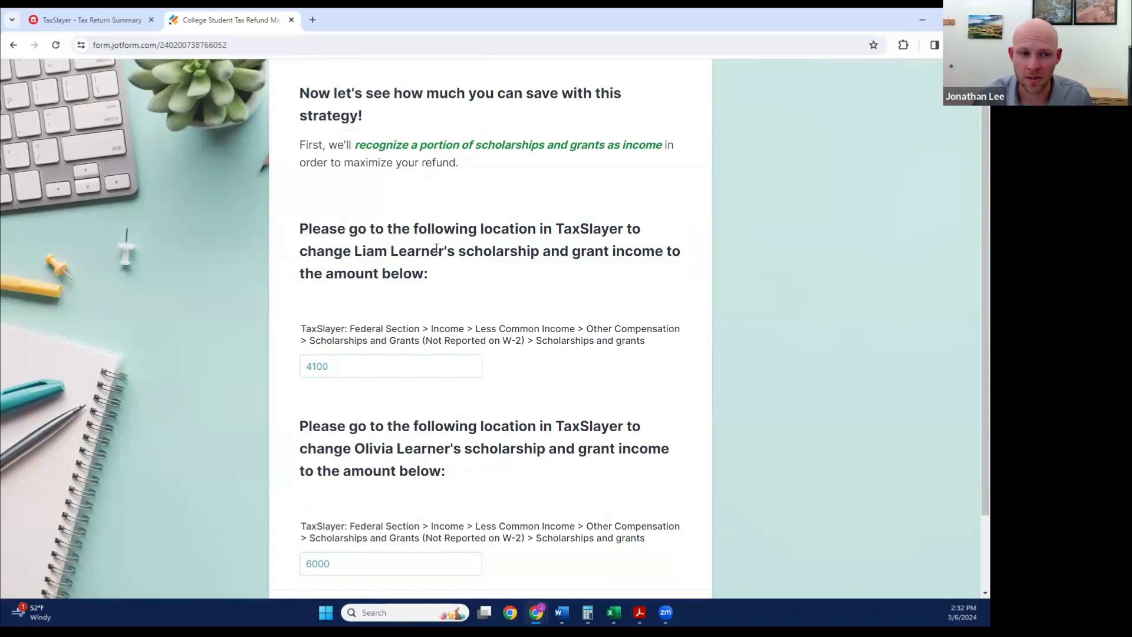
# Step: Review the form's scholarship income instructions and open TaxSlayer's Scholarships and Grants (Not Reported on W-2) entry under Other Compensation in Less Common Income
pyautogui.moveTo(356, 251); pyautogui.dragTo(457, 244)
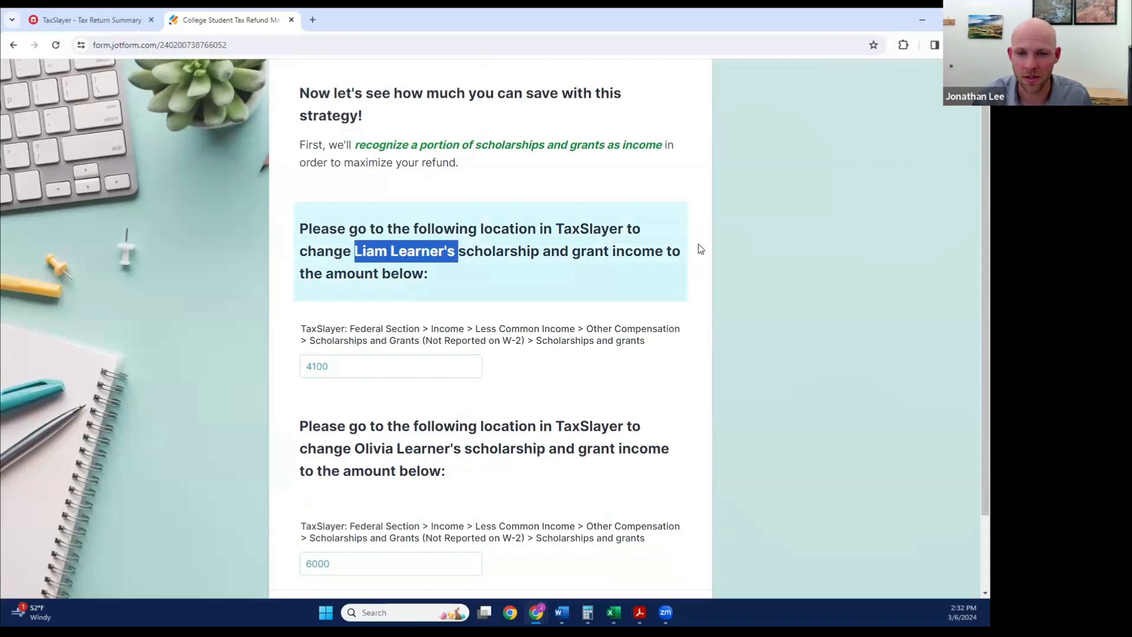
pyautogui.scroll(-1, 521, 289)
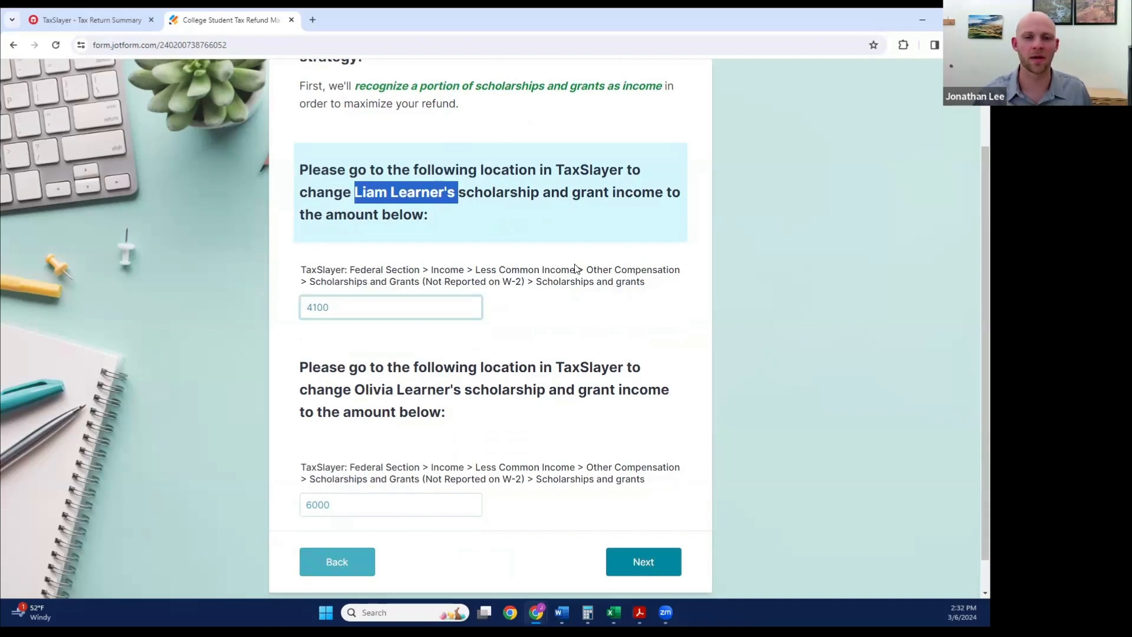
pyautogui.click(108, 20)
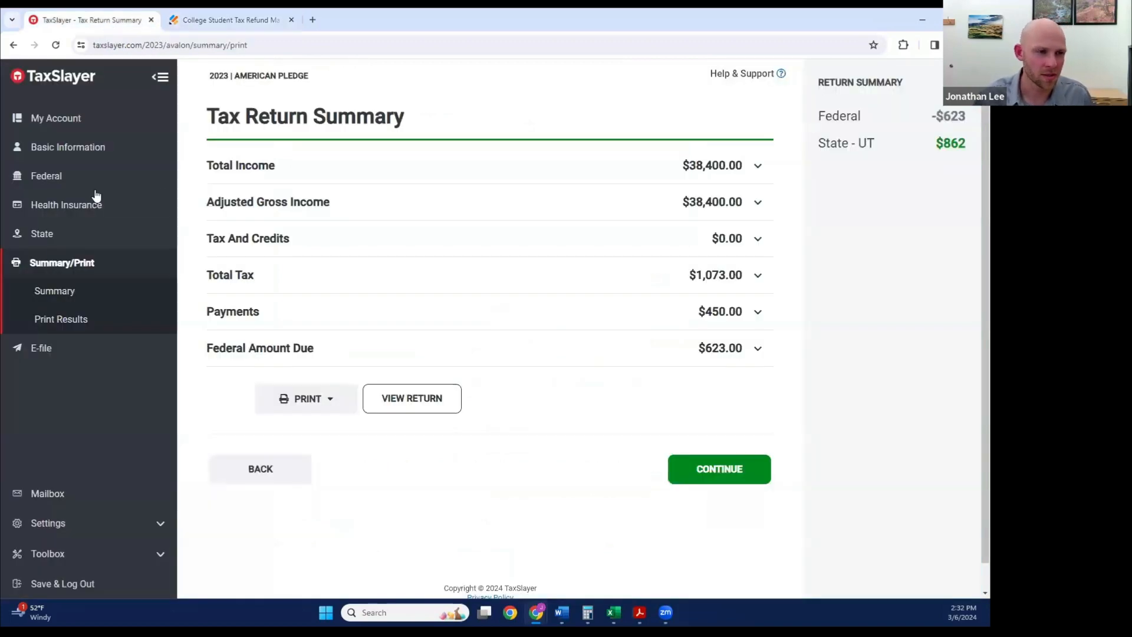
pyautogui.click(59, 175)
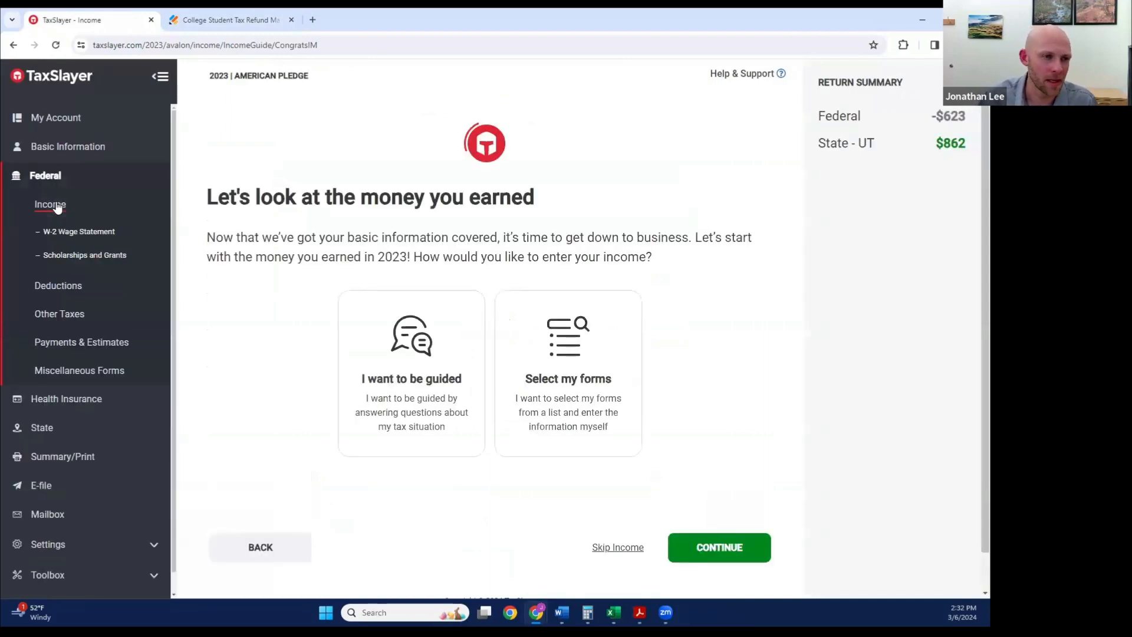
pyautogui.click(57, 208)
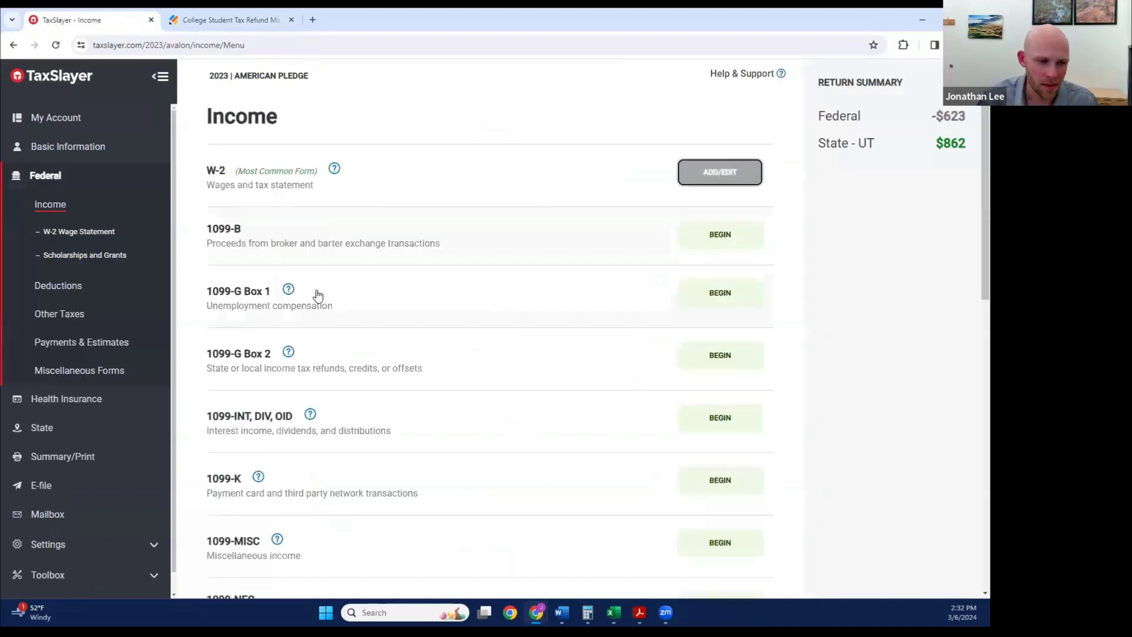
pyautogui.scroll(-10, 318, 301)
pyautogui.click(281, 451)
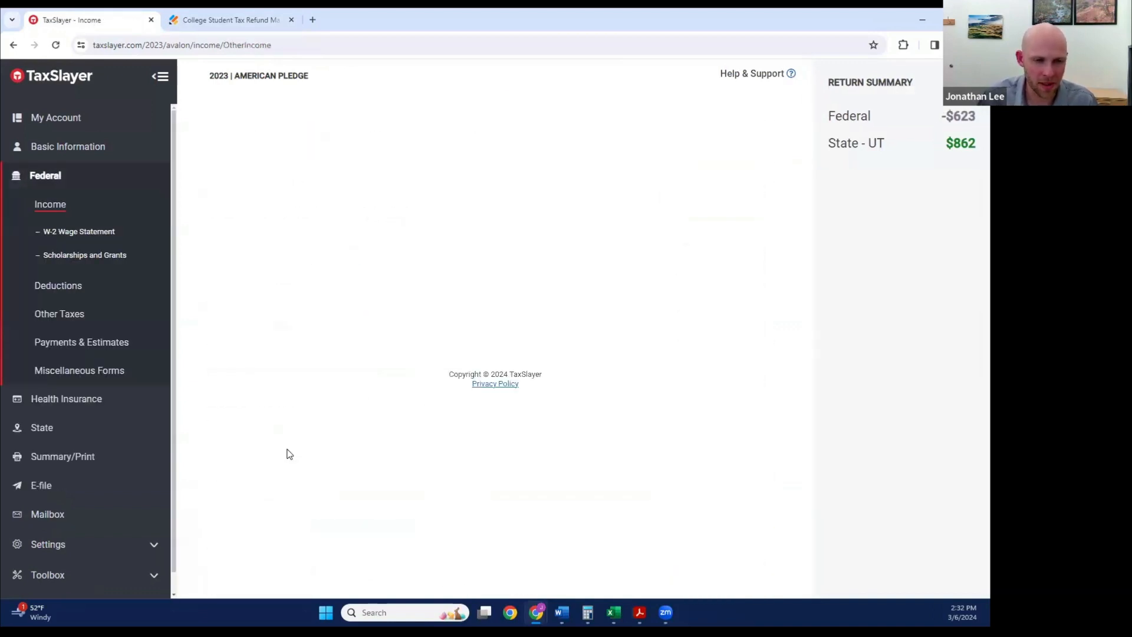
pyautogui.click(263, 253)
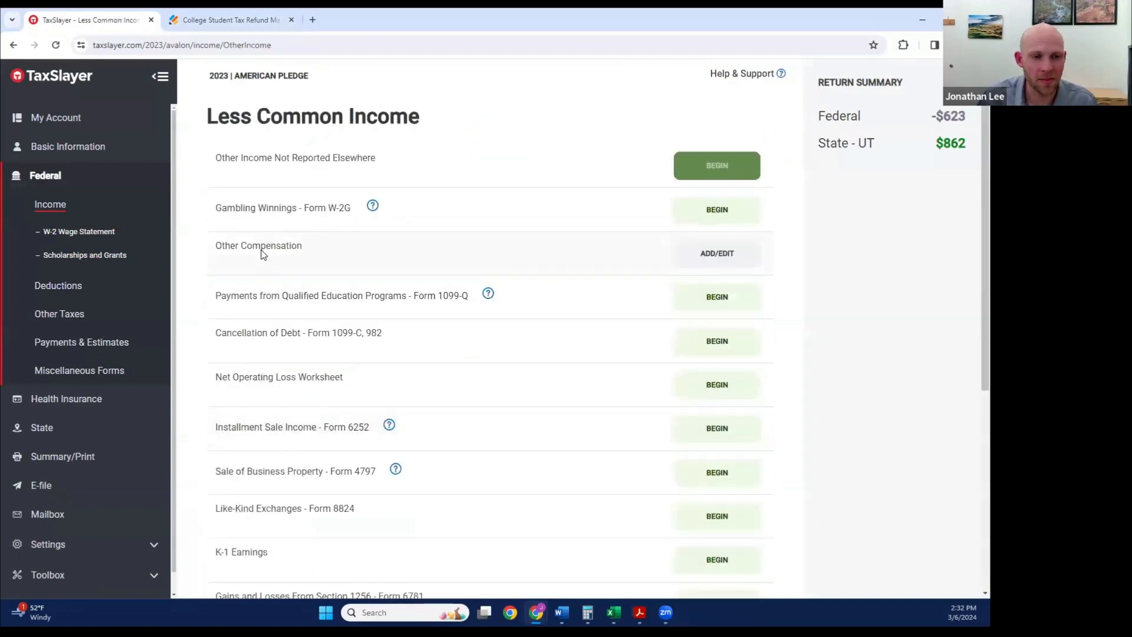
pyautogui.click(265, 167)
# Step: Check the form's recommended amount and set the first student's scholarships and grants income in TaxSlayer to 4100
pyautogui.click(249, 23)
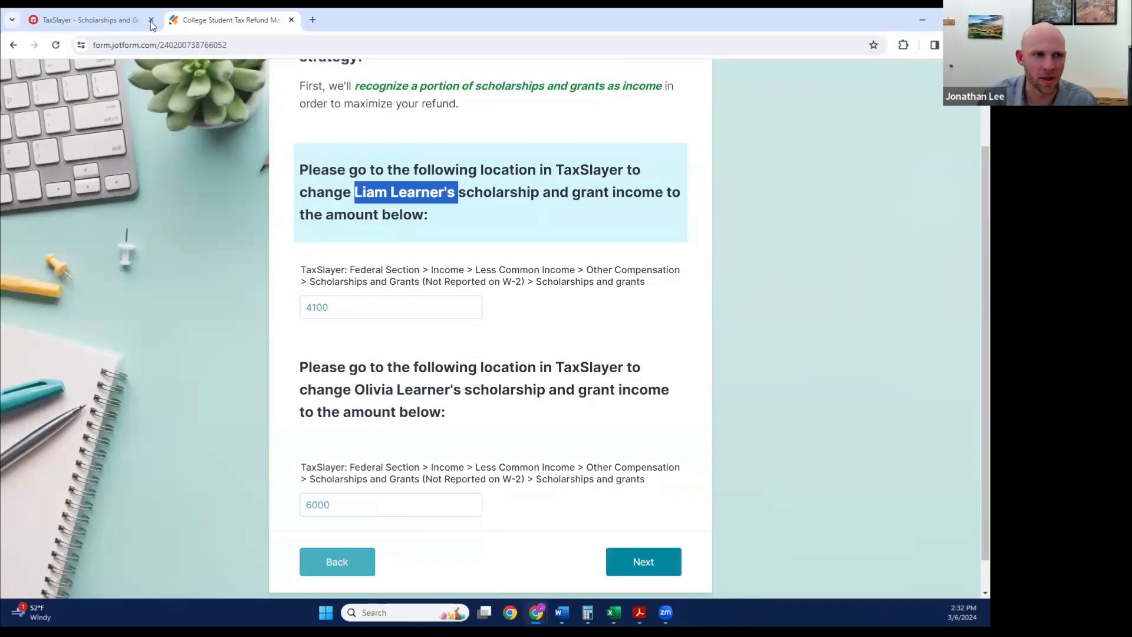
pyautogui.click(118, 24)
pyautogui.click(229, 175)
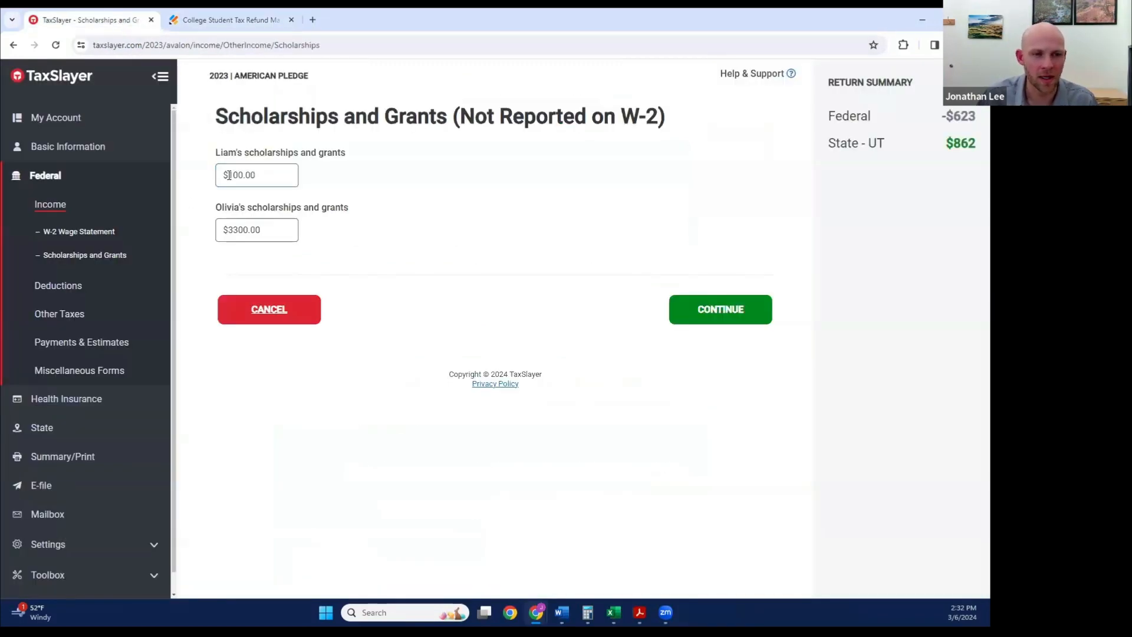
pyautogui.tripleClick(229, 175)
pyautogui.click(229, 175)
pyautogui.write('4')
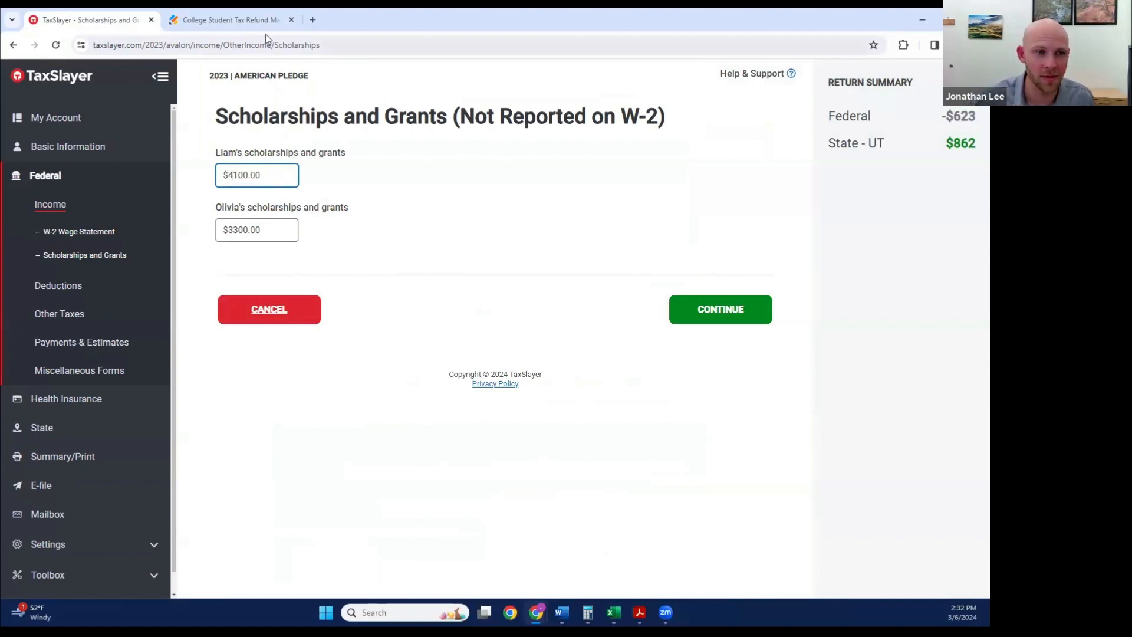
# Step: Check the form's amount for the second student, set their scholarships and grants income in TaxSlayer to 6000, and save the entries
pyautogui.click(260, 20)
pyautogui.scroll(-1, 409, 260)
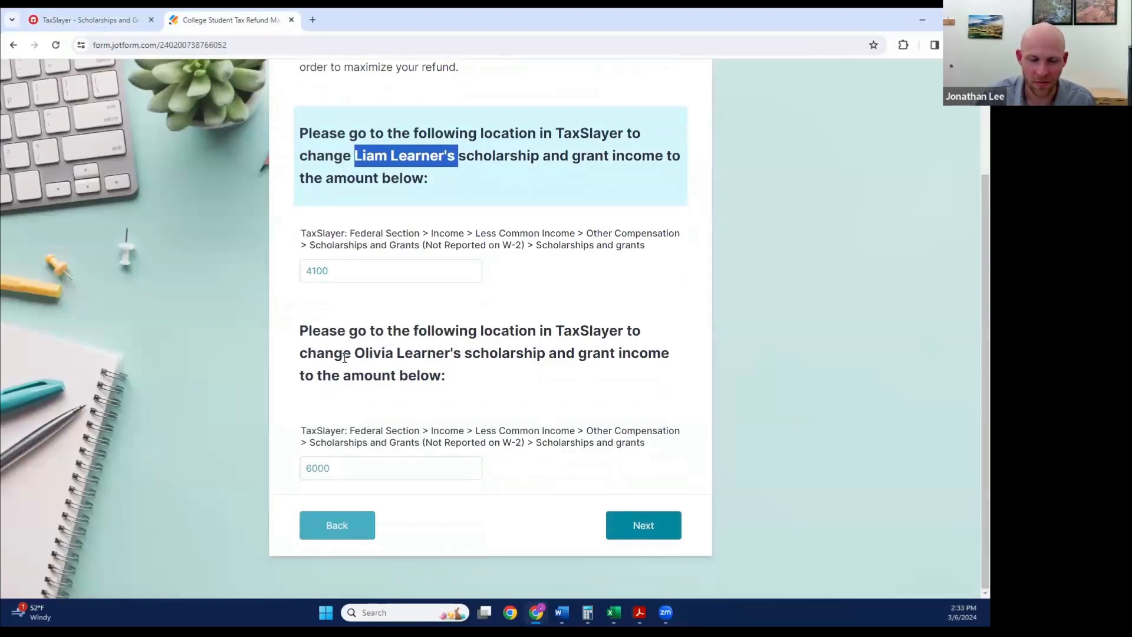
pyautogui.moveTo(358, 352); pyautogui.dragTo(427, 354)
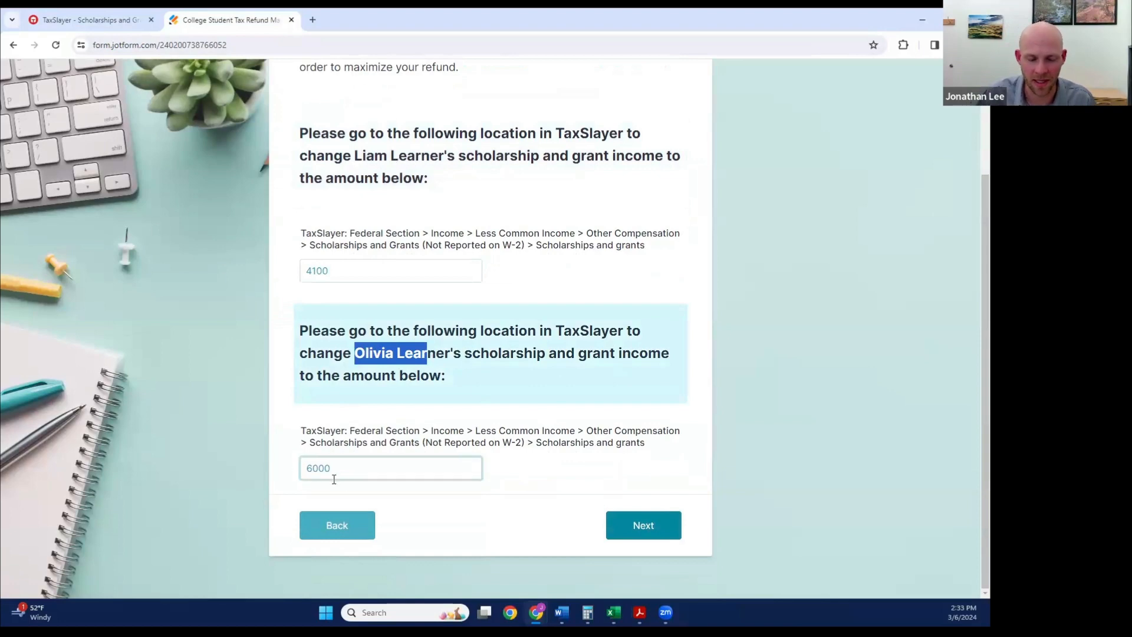
pyautogui.click(107, 23)
pyautogui.click(234, 233)
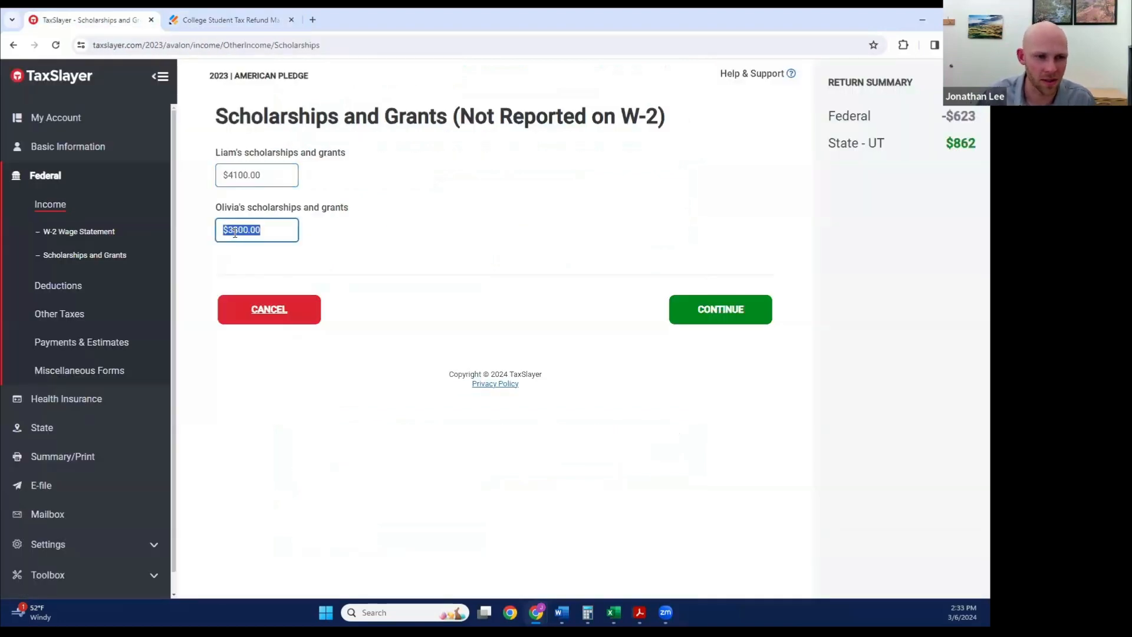
pyautogui.click(241, 230)
pyautogui.press('BackSpace')
pyautogui.press('BackSpace')
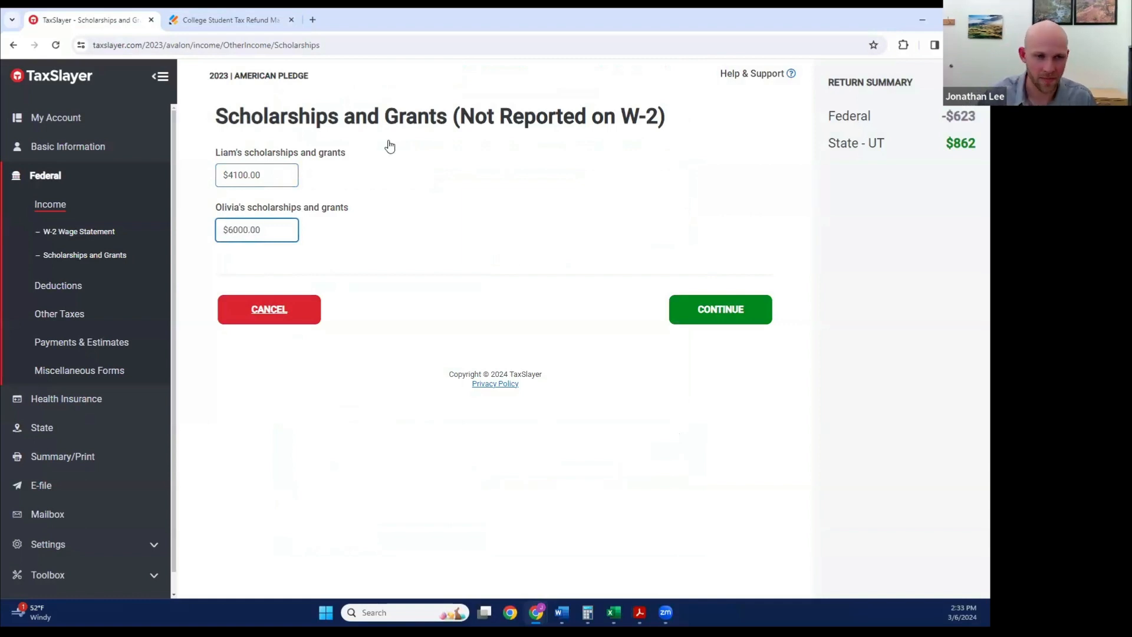
pyautogui.click(729, 316)
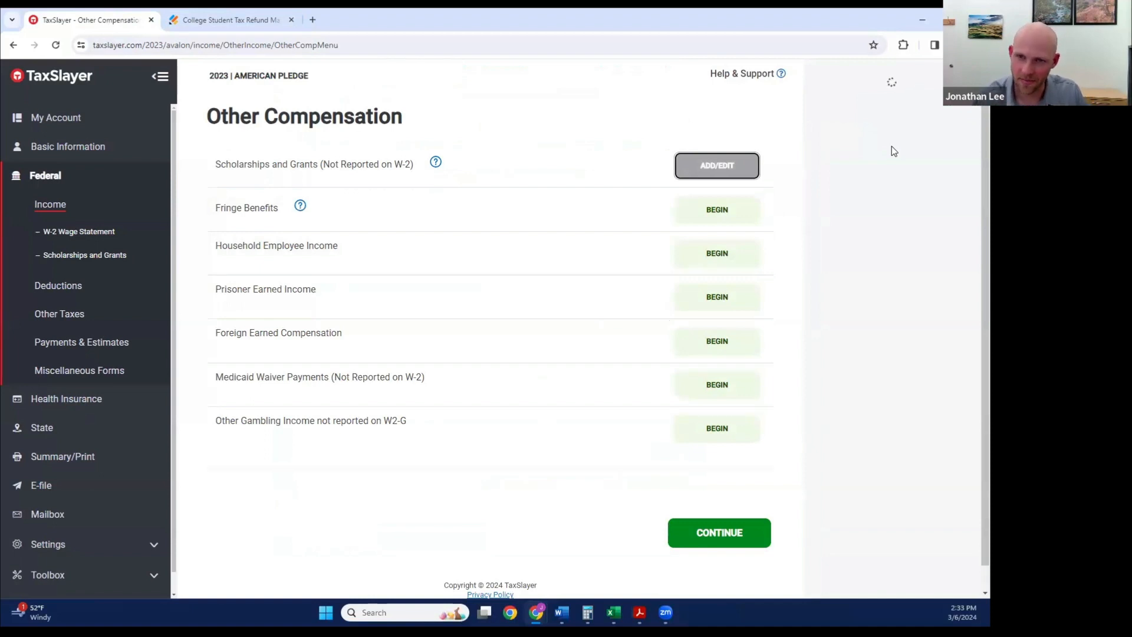
# Step: Return to the Refund Maximizer form and continue to the instructions for decreasing both students' grants in the education credits section
pyautogui.click(229, 20)
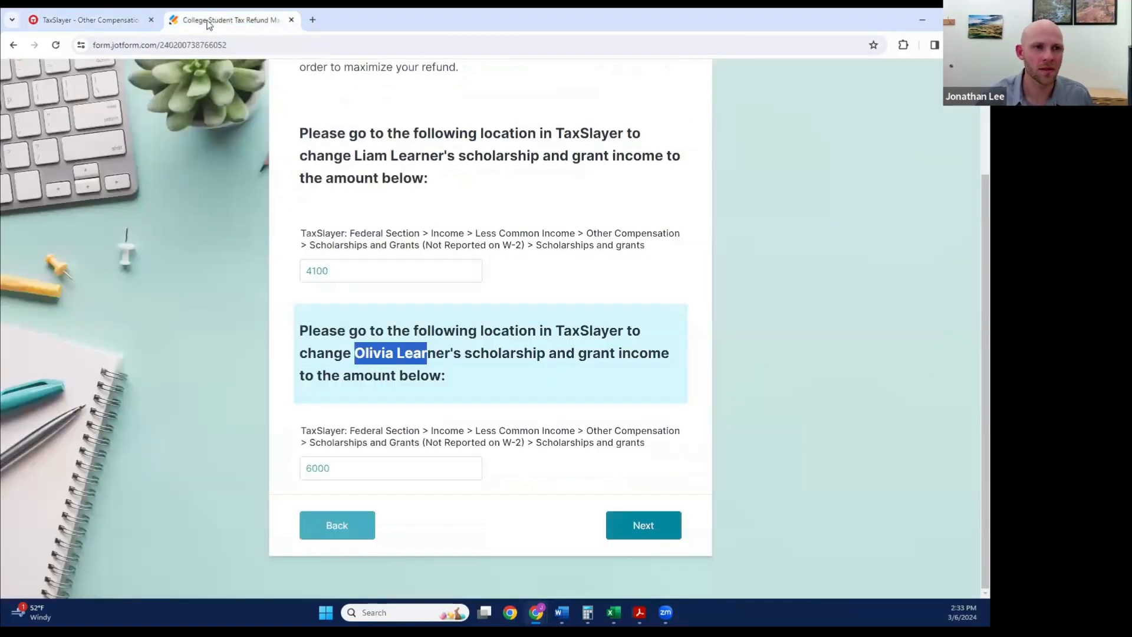
pyautogui.click(654, 523)
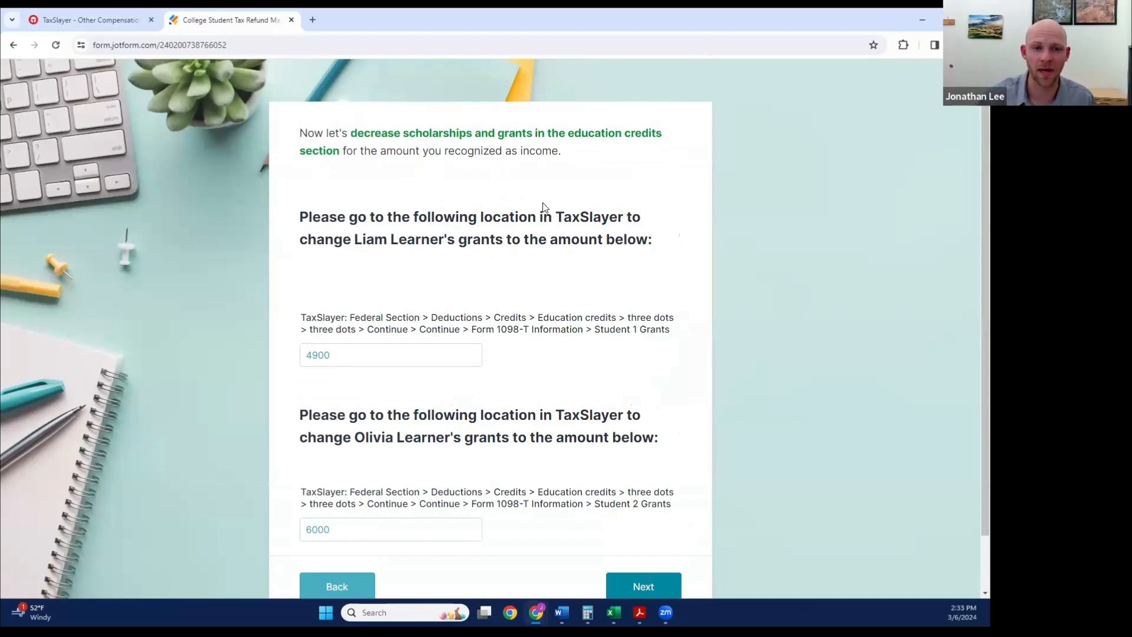
pyautogui.scroll(-1, 539, 213)
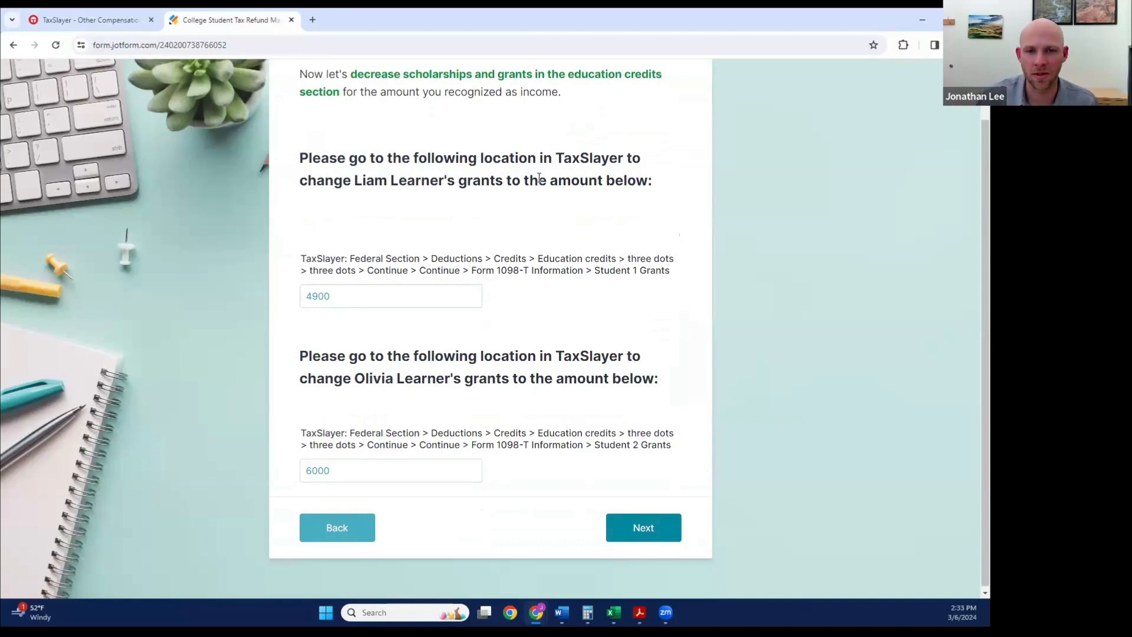
# Step: Check student 1's recommended grants amount in the form and open the Education Credit summary in TaxSlayer's federal deductions
pyautogui.click(389, 289)
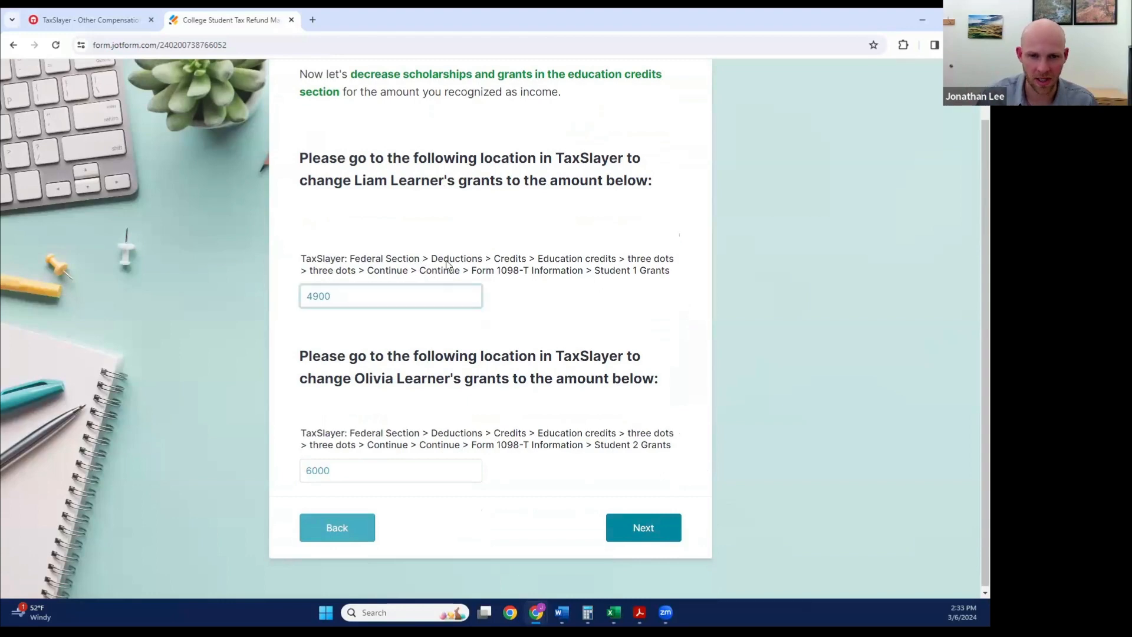
pyautogui.click(91, 20)
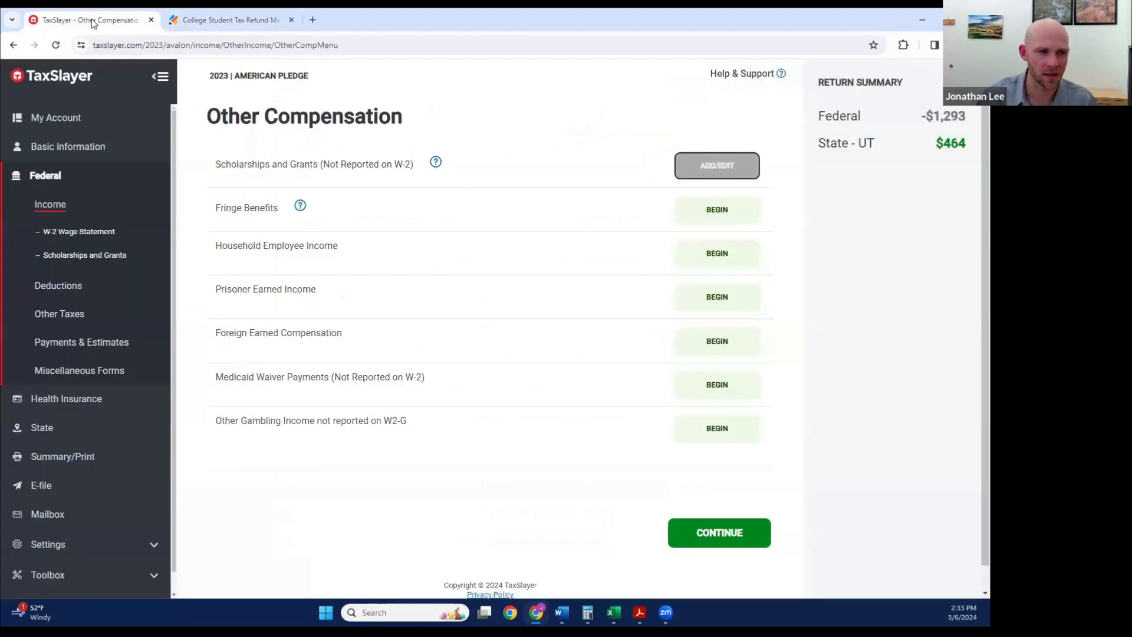
pyautogui.click(69, 287)
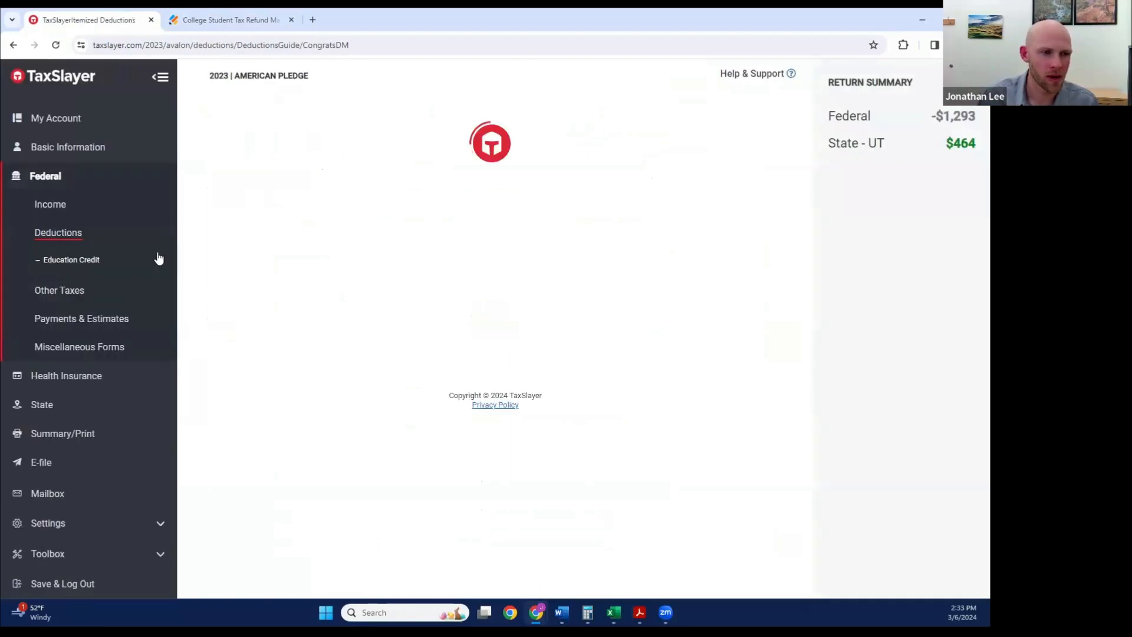
pyautogui.click(84, 259)
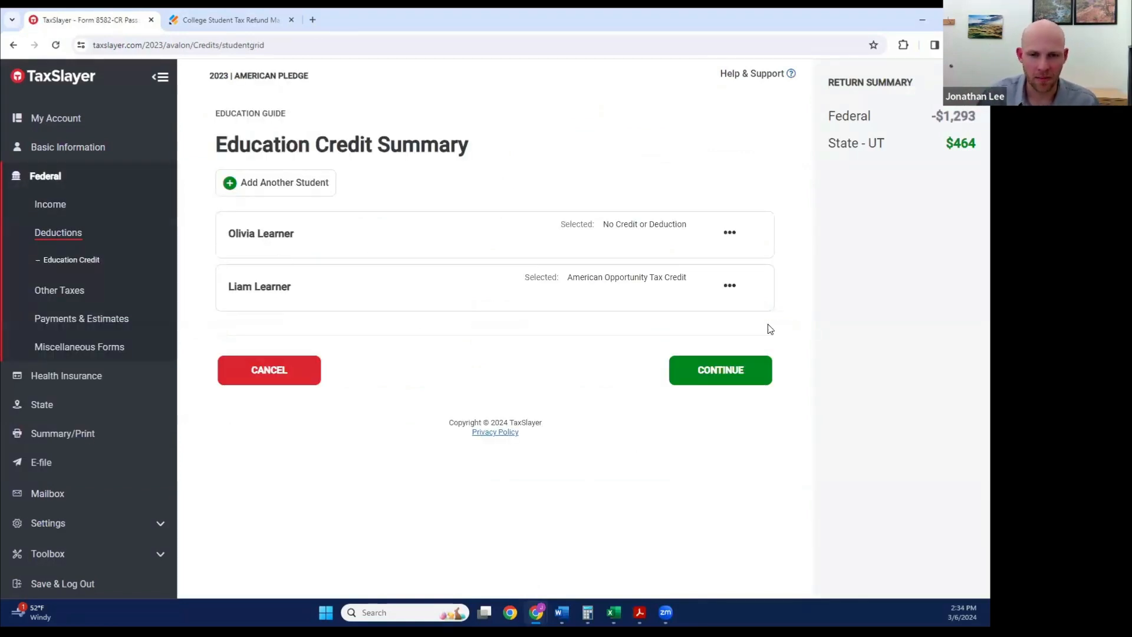
# Step: Edit student 1's education credit entry and The University of South Utah institution, continuing to the Form 1098-T Information page
pyautogui.click(729, 287)
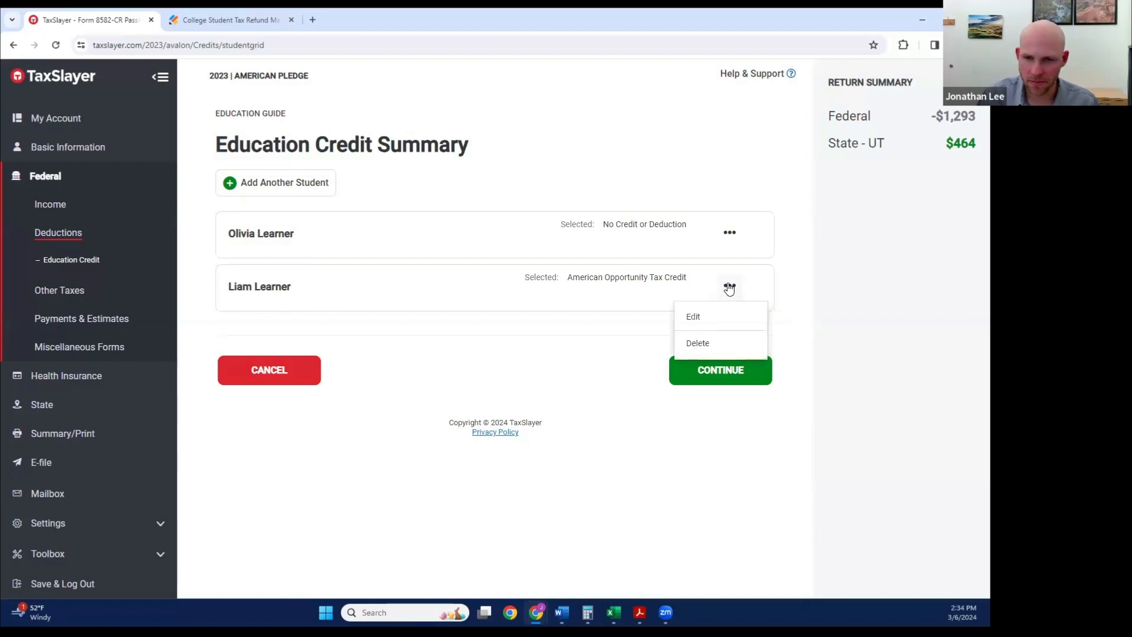
pyautogui.click(698, 325)
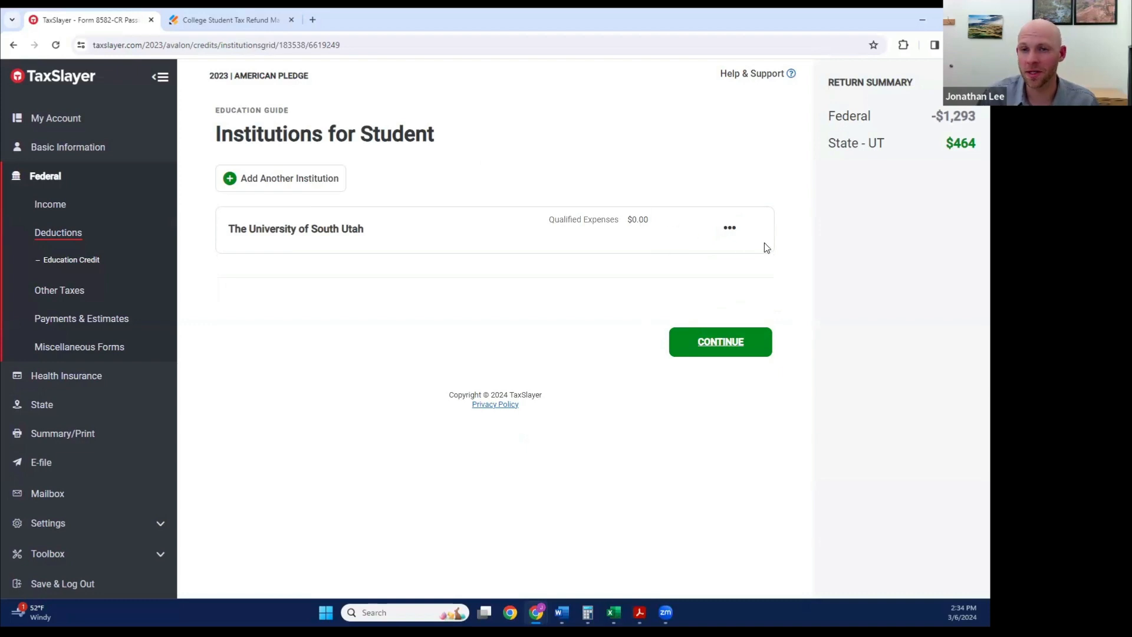
pyautogui.click(734, 228)
pyautogui.click(697, 266)
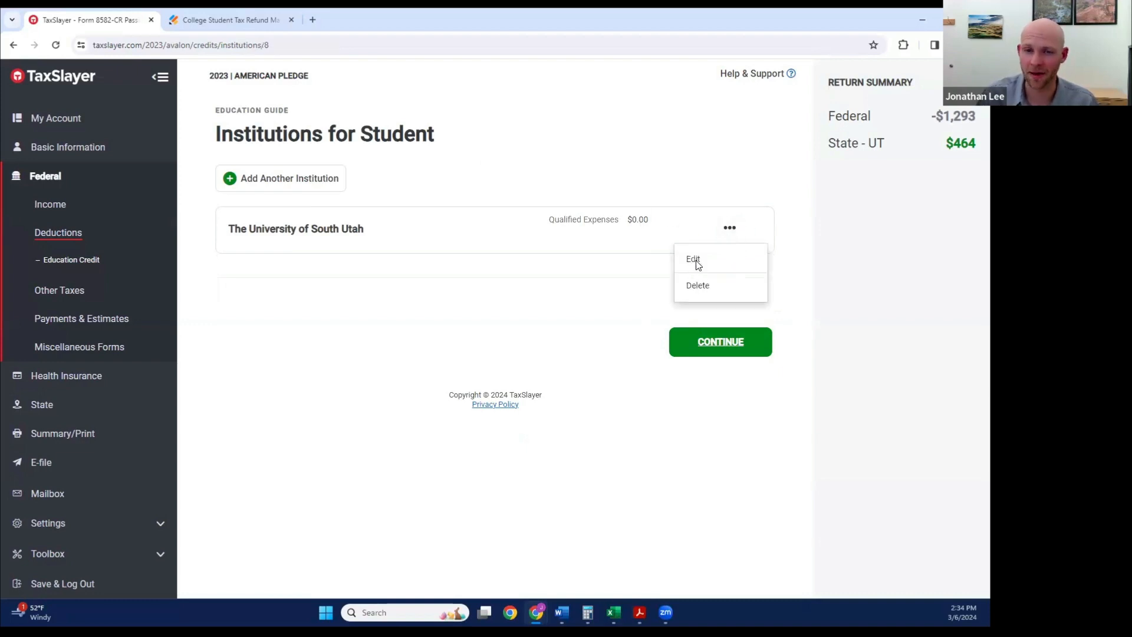
pyautogui.click(726, 496)
pyautogui.scroll(-2, 589, 383)
pyautogui.click(722, 506)
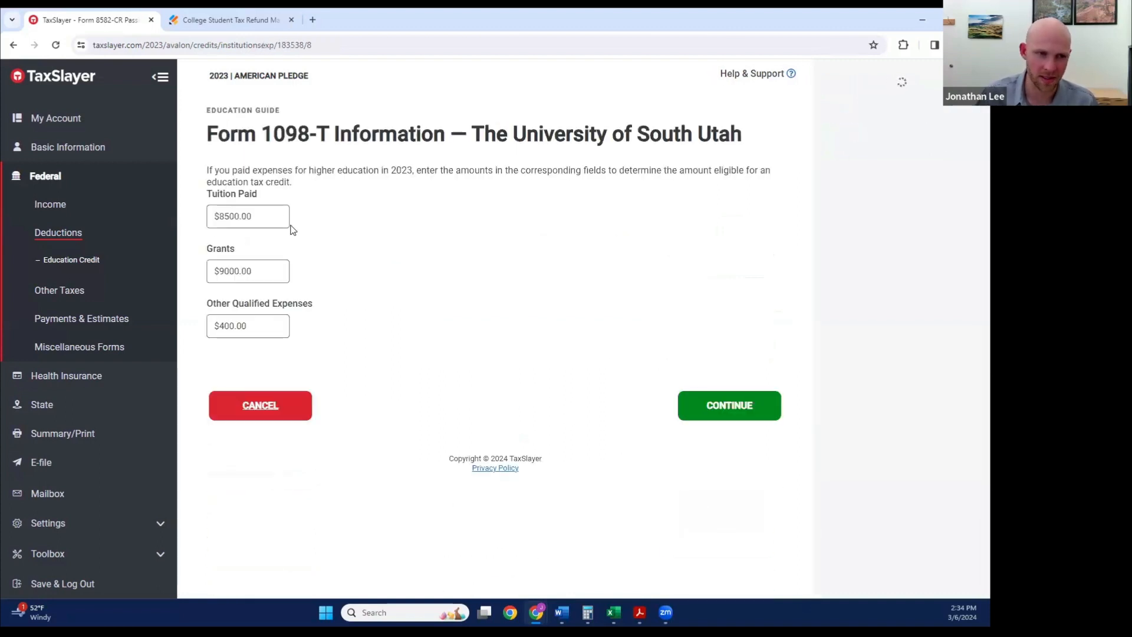
# Step: Recheck the amount in the Refund Maximizer form, set student 1's Form 1098-T grants in TaxSlayer to 4900, and save it
pyautogui.click(249, 22)
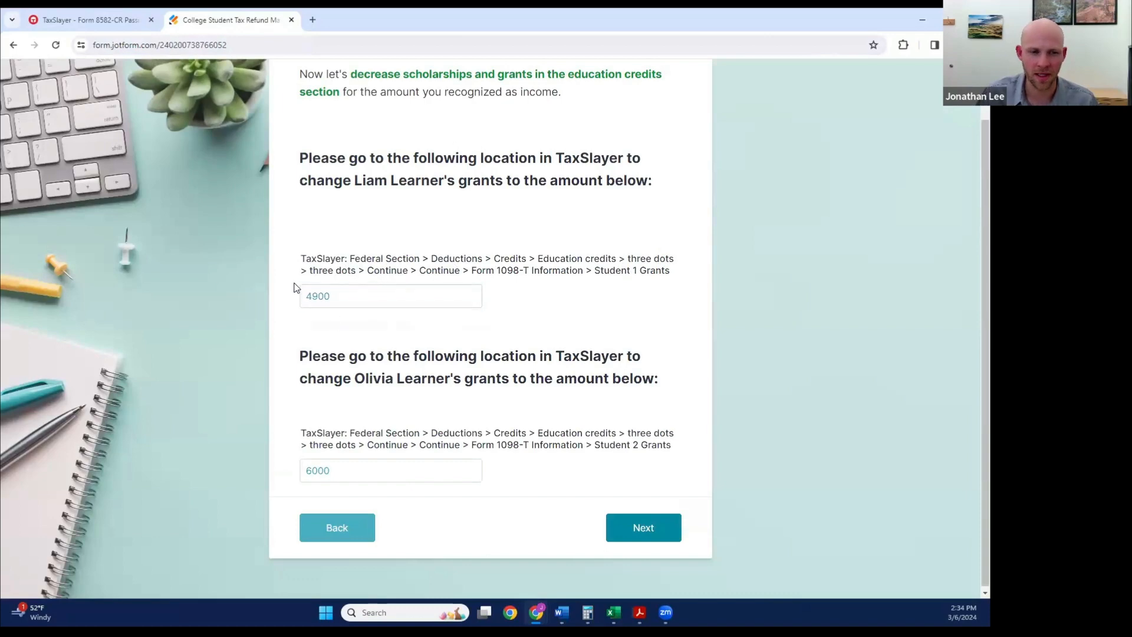
pyautogui.click(91, 25)
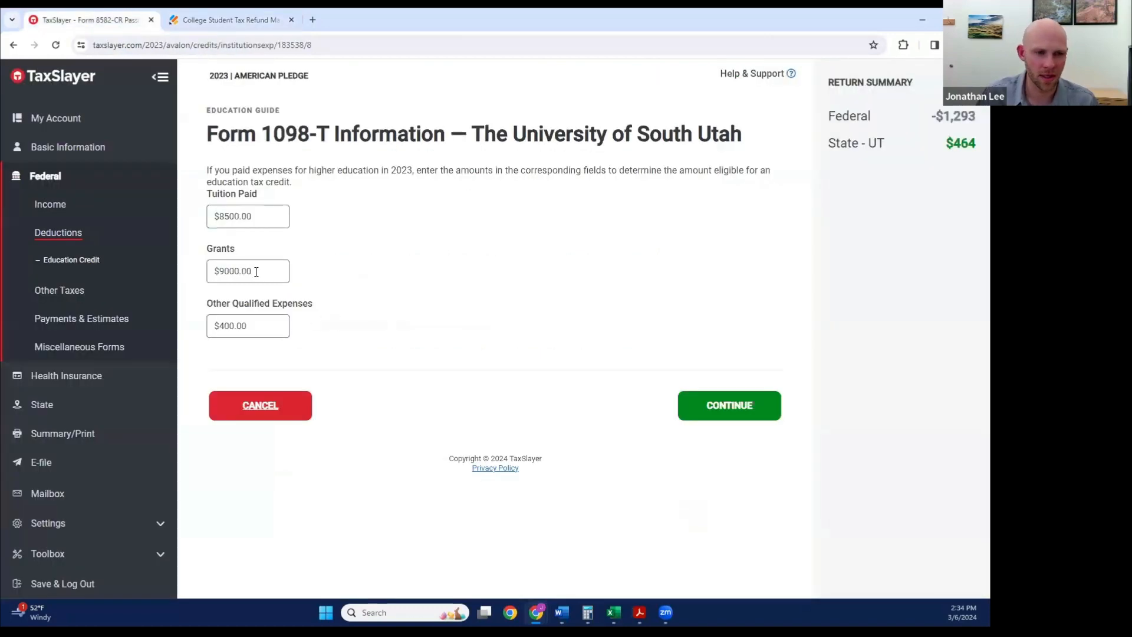
pyautogui.click(216, 270)
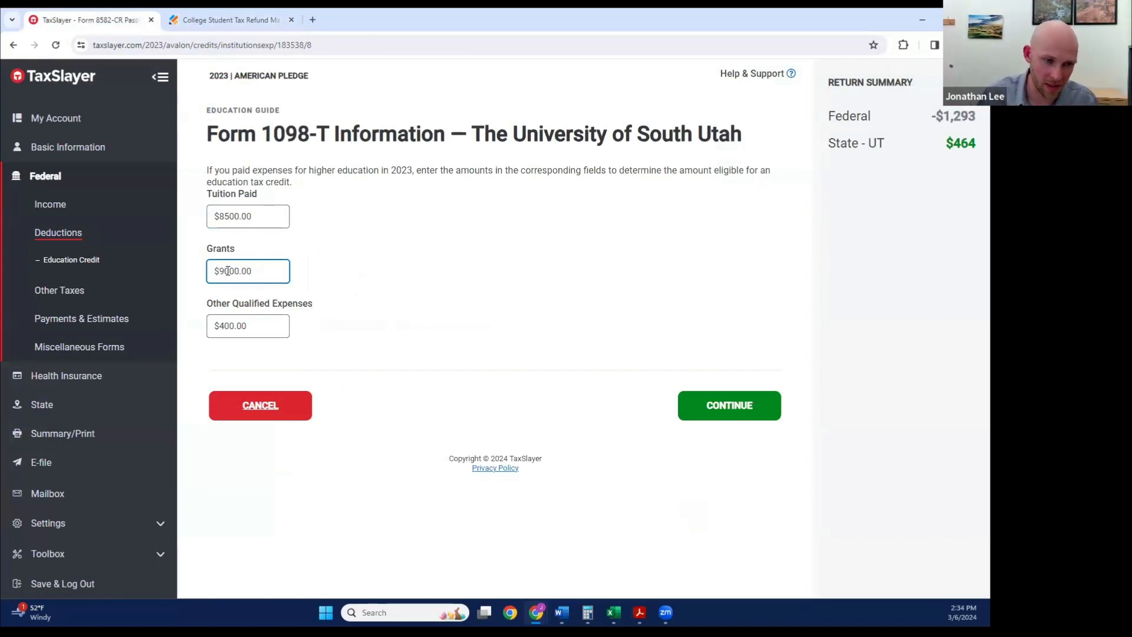
pyautogui.tripleClick(229, 270)
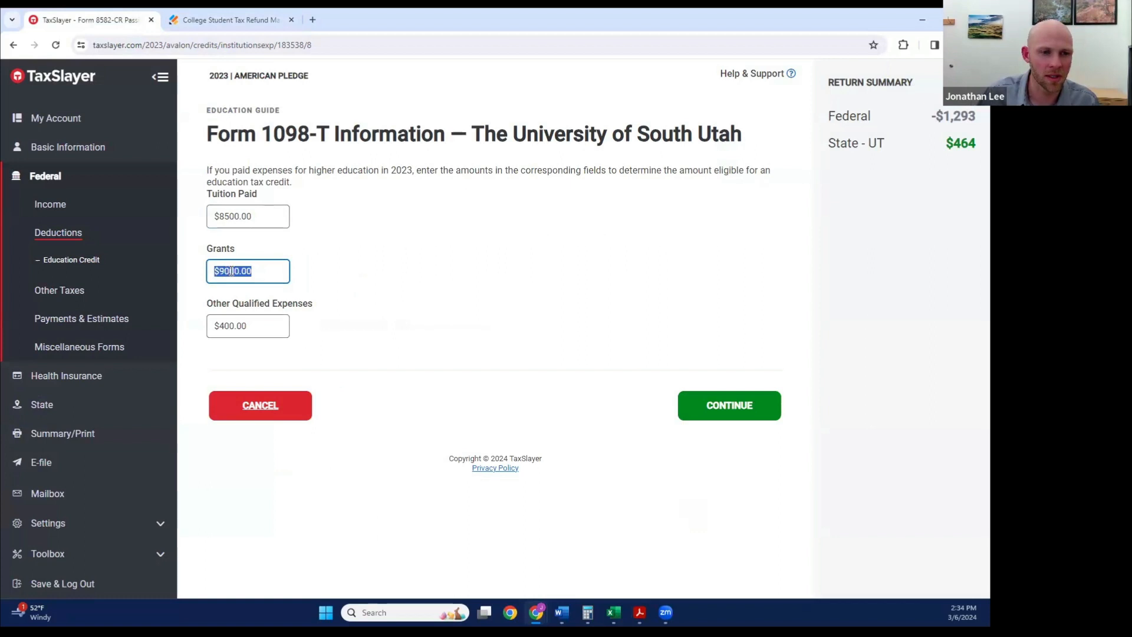
pyautogui.write('490')
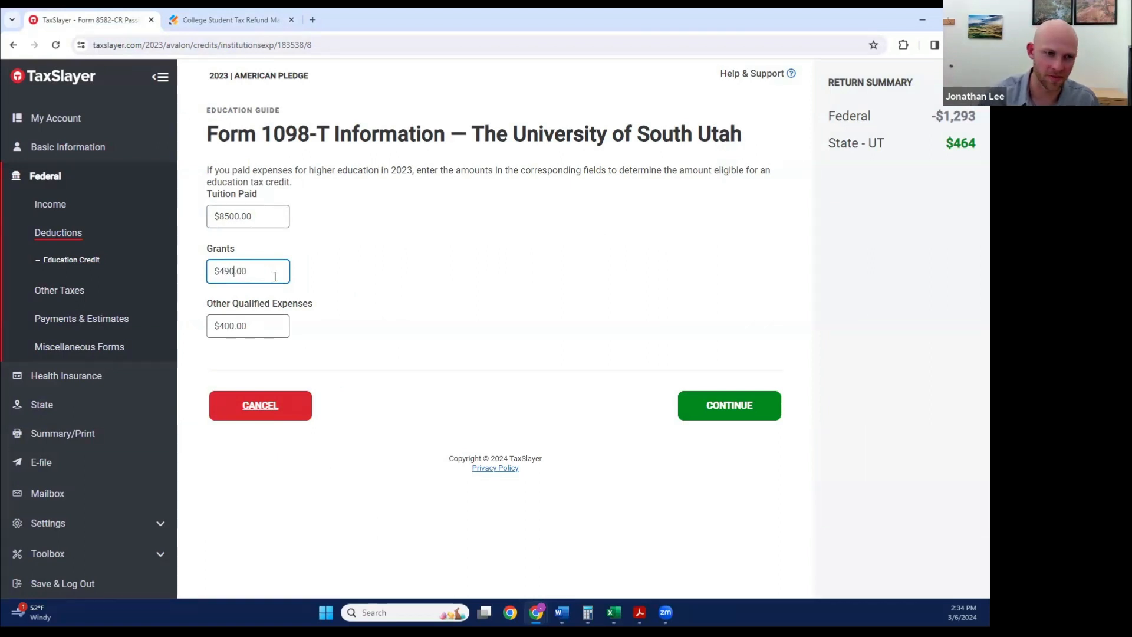
pyautogui.click(740, 407)
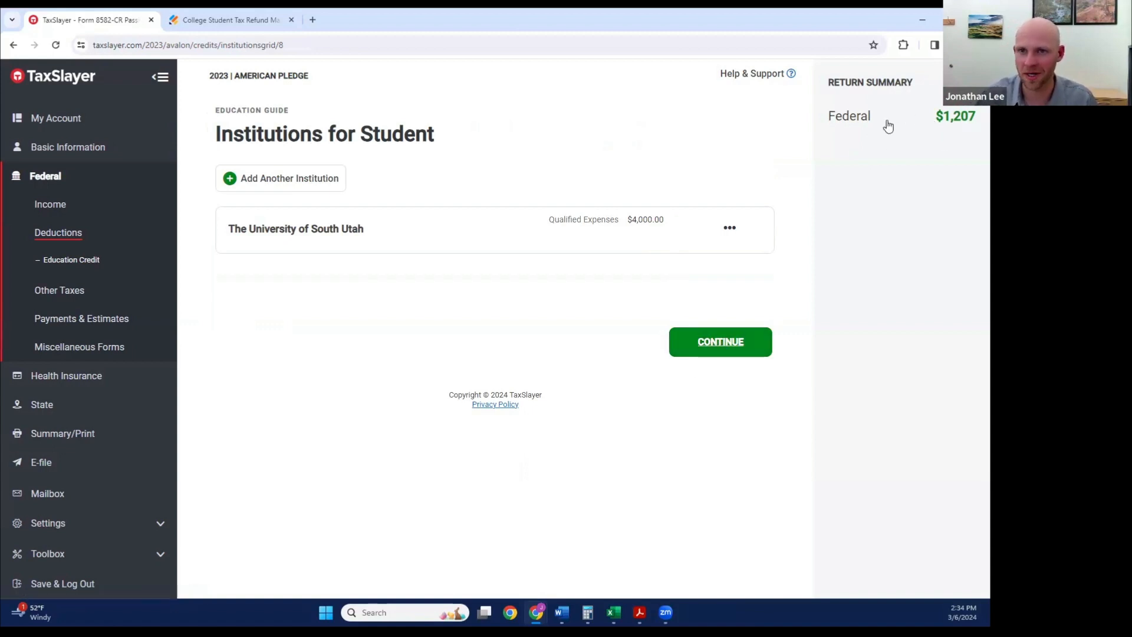
# Step: Keep student 1's eligibility answers and accept the recommended American Opportunity Tax Credit to return to the Education Credit Summary
pyautogui.click(732, 346)
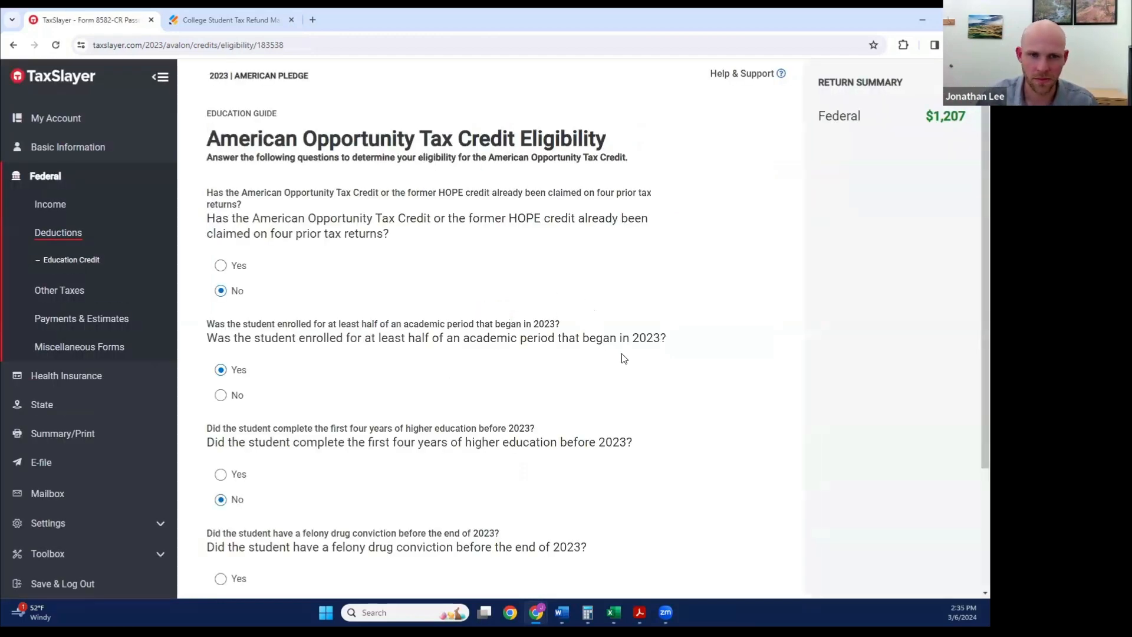
pyautogui.scroll(-3, 623, 358)
pyautogui.click(724, 508)
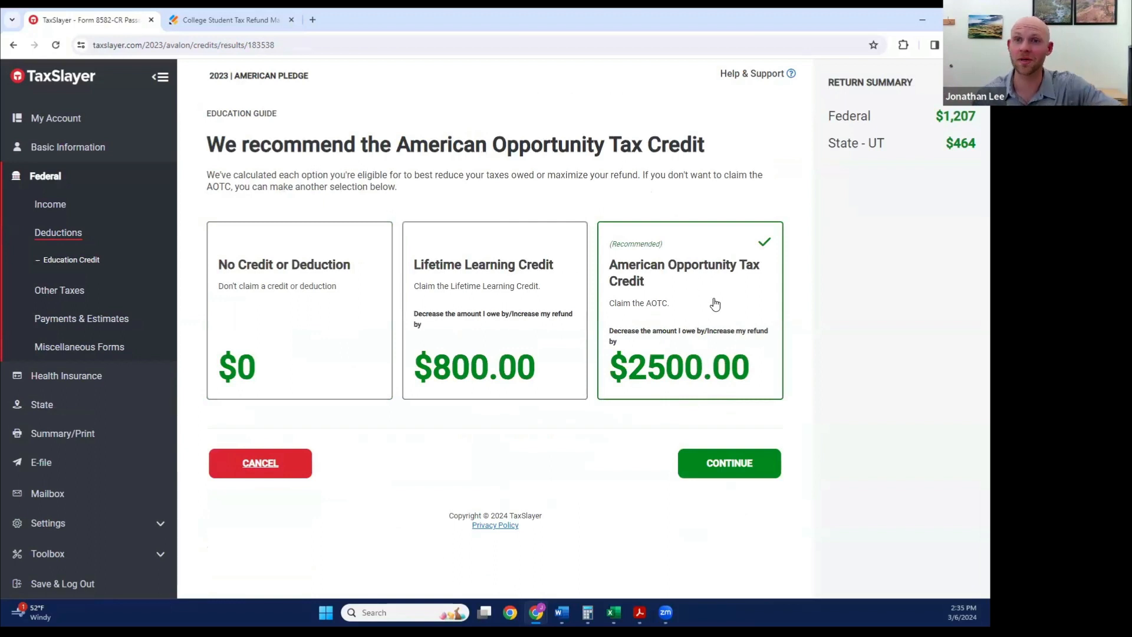
pyautogui.click(747, 465)
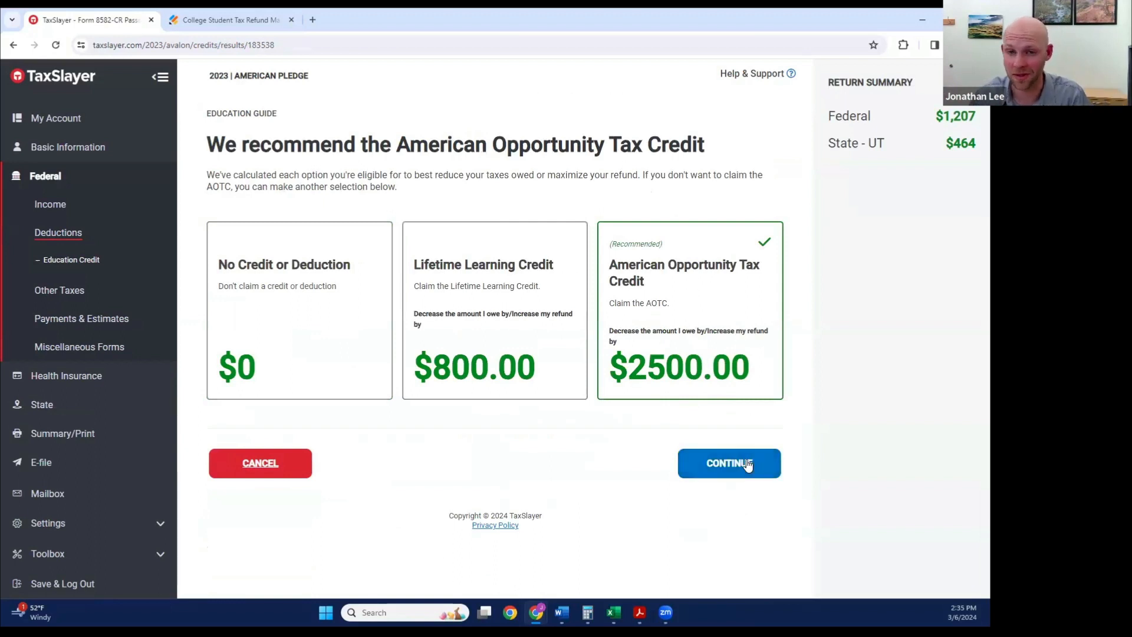
# Step: Check student 2's grants amount in the form and open that student's University of South Utah Form 1098-T information in TaxSlayer
pyautogui.click(225, 24)
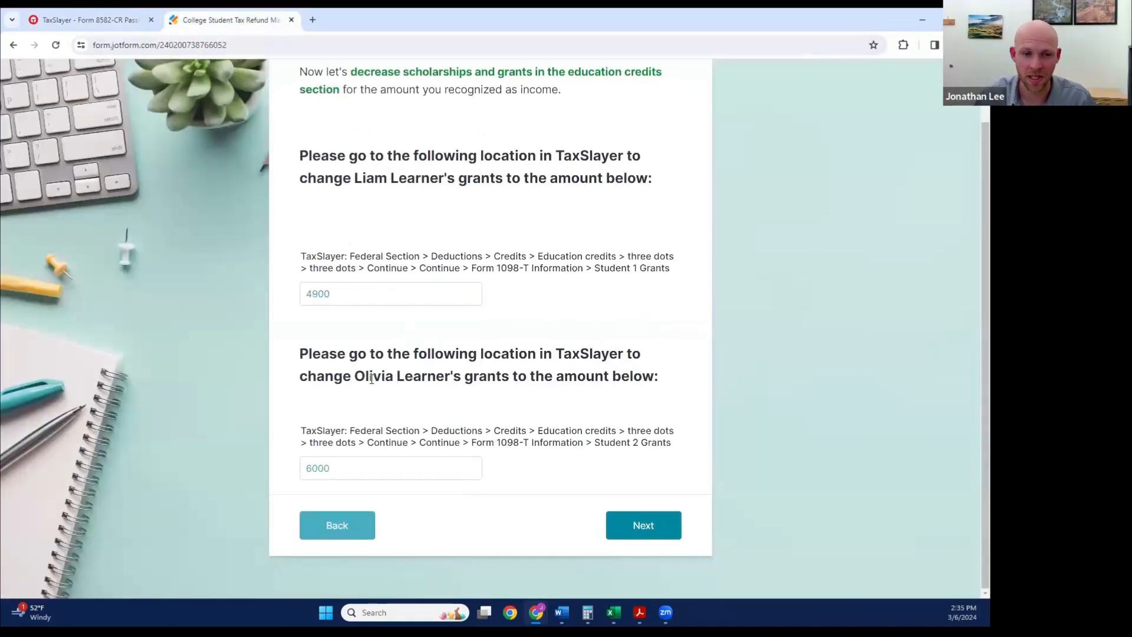
pyautogui.click(313, 467)
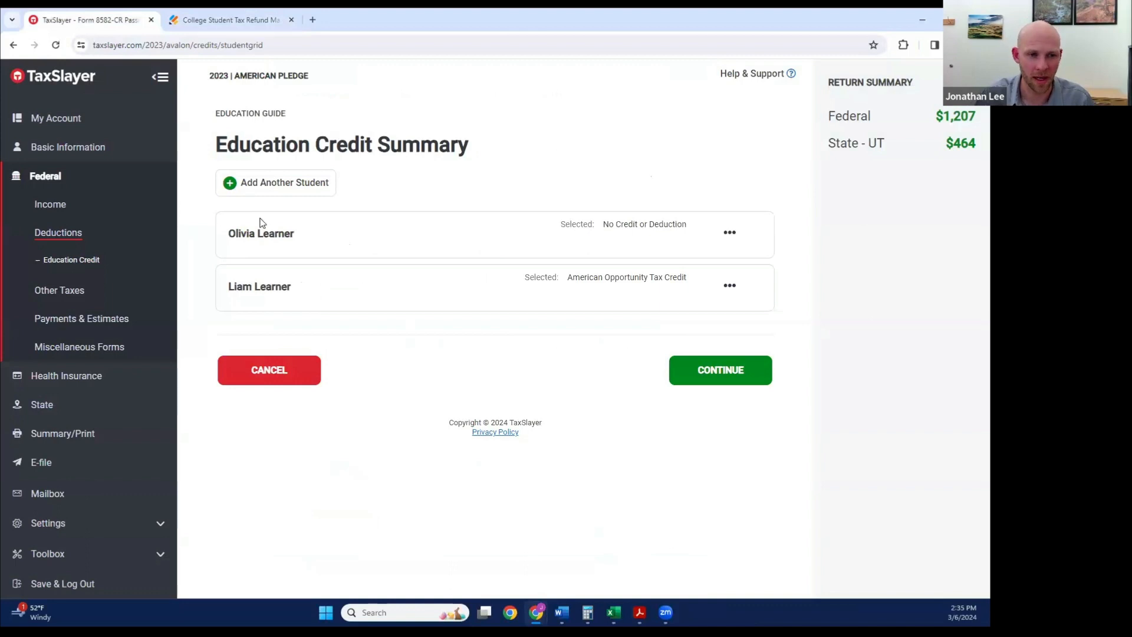
pyautogui.click(730, 235)
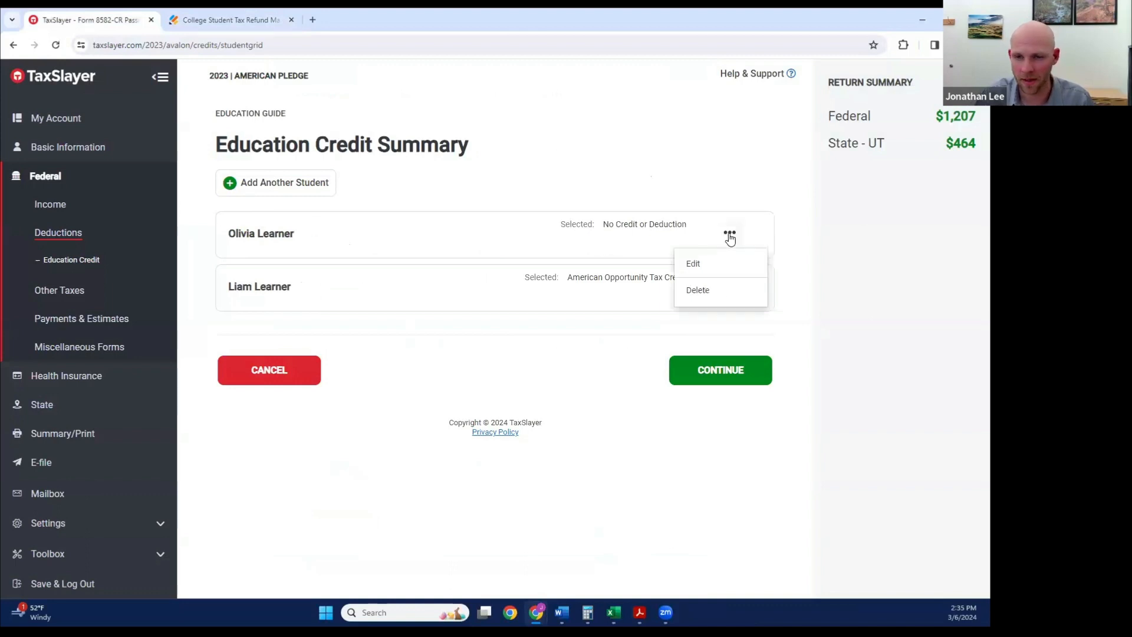
pyautogui.click(695, 266)
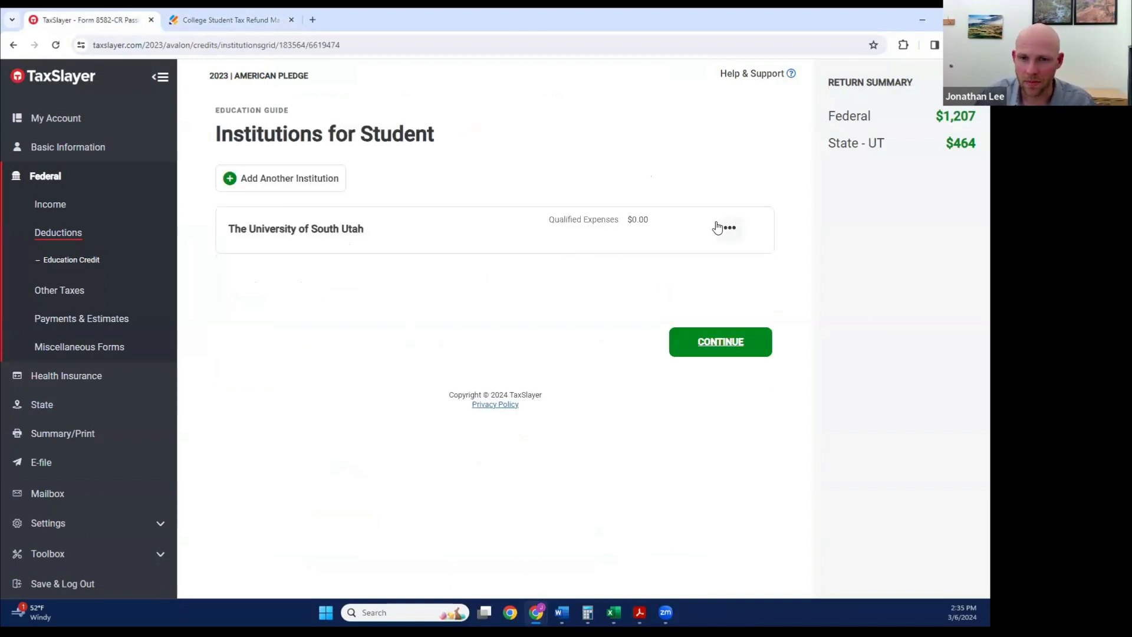
pyautogui.click(729, 230)
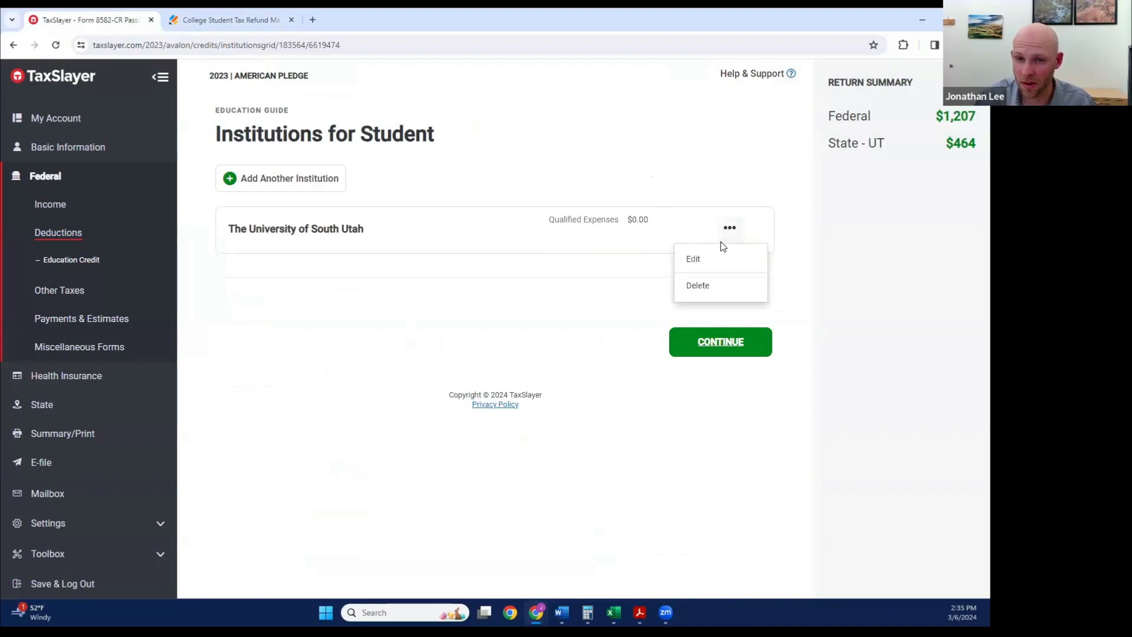
pyautogui.click(702, 263)
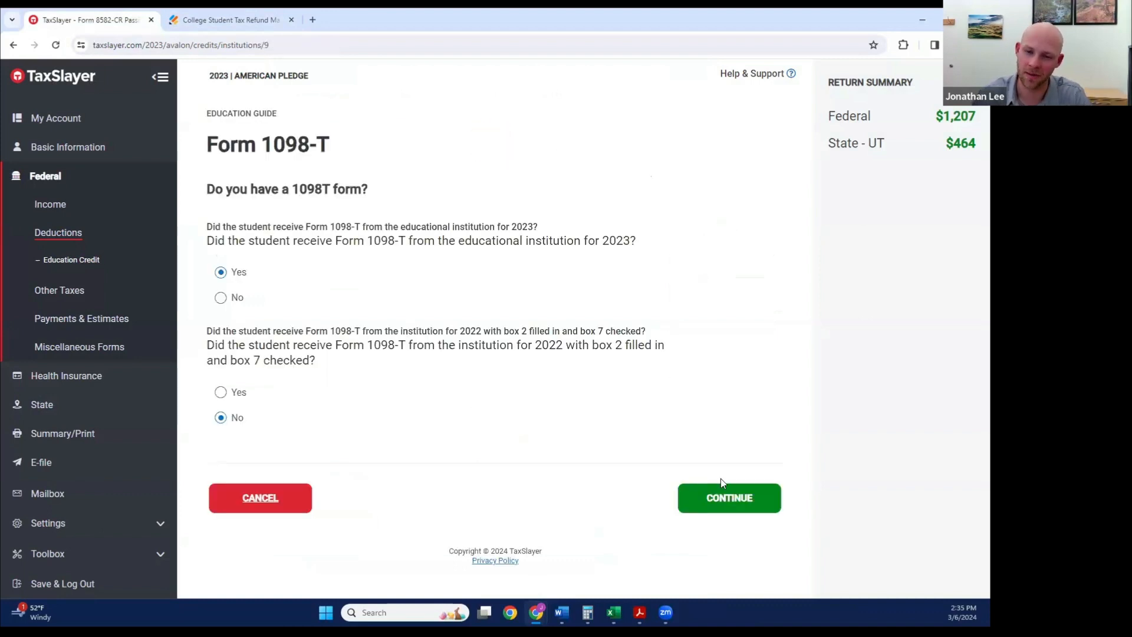
pyautogui.click(723, 490)
pyautogui.scroll(-2, 624, 329)
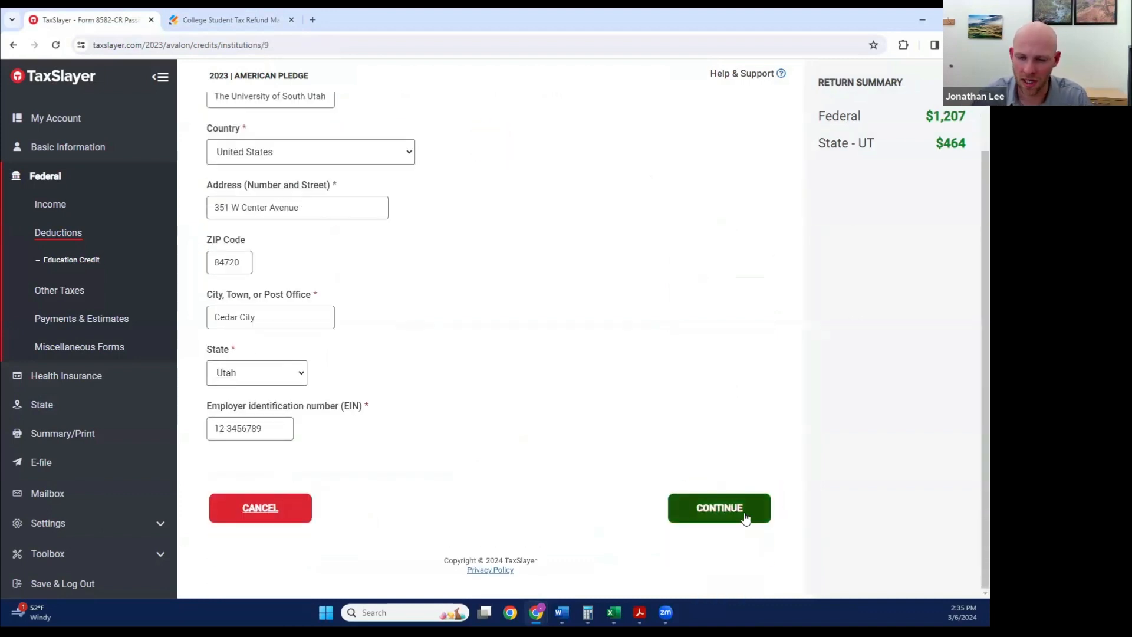
pyautogui.click(745, 517)
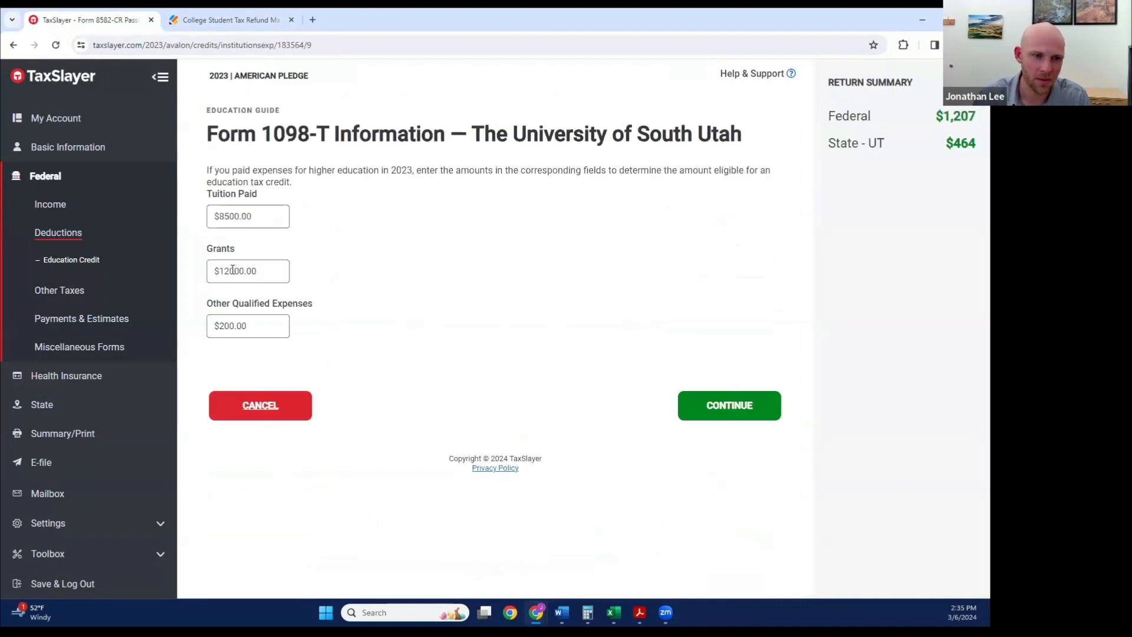
# Step: Set student 2's Form 1098-T grants to 6000 and save the institution entry
pyautogui.click(232, 270)
pyautogui.press('Left')
pyautogui.press('Right')
pyautogui.press('Right')
pyautogui.press('Right')
pyautogui.press('BackSpace')
pyautogui.press('BackSpace')
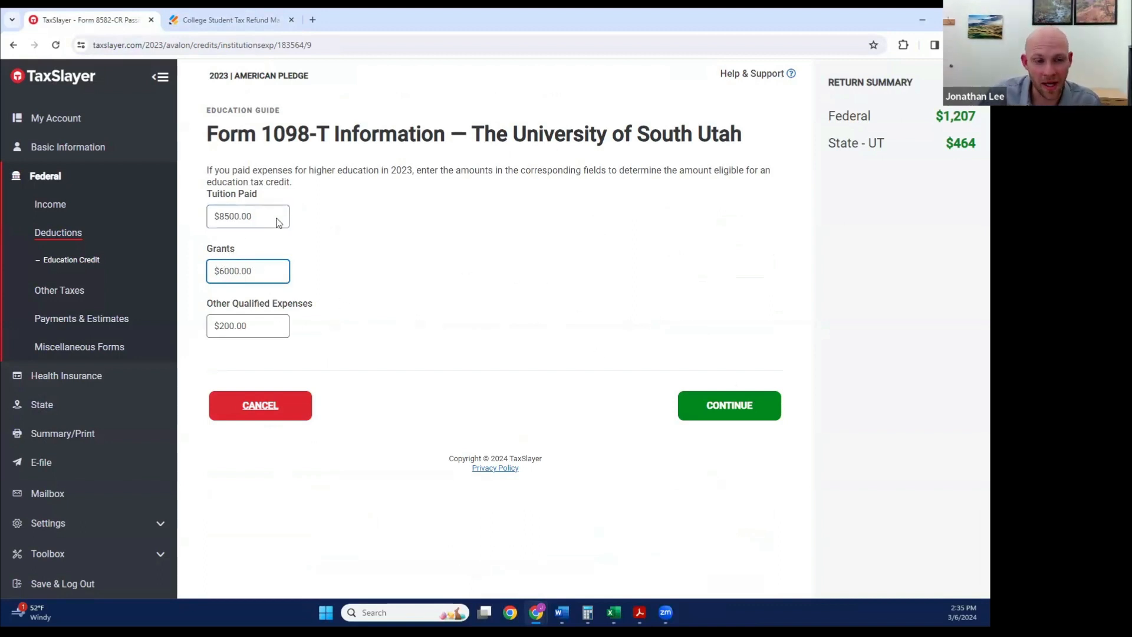
pyautogui.click(750, 407)
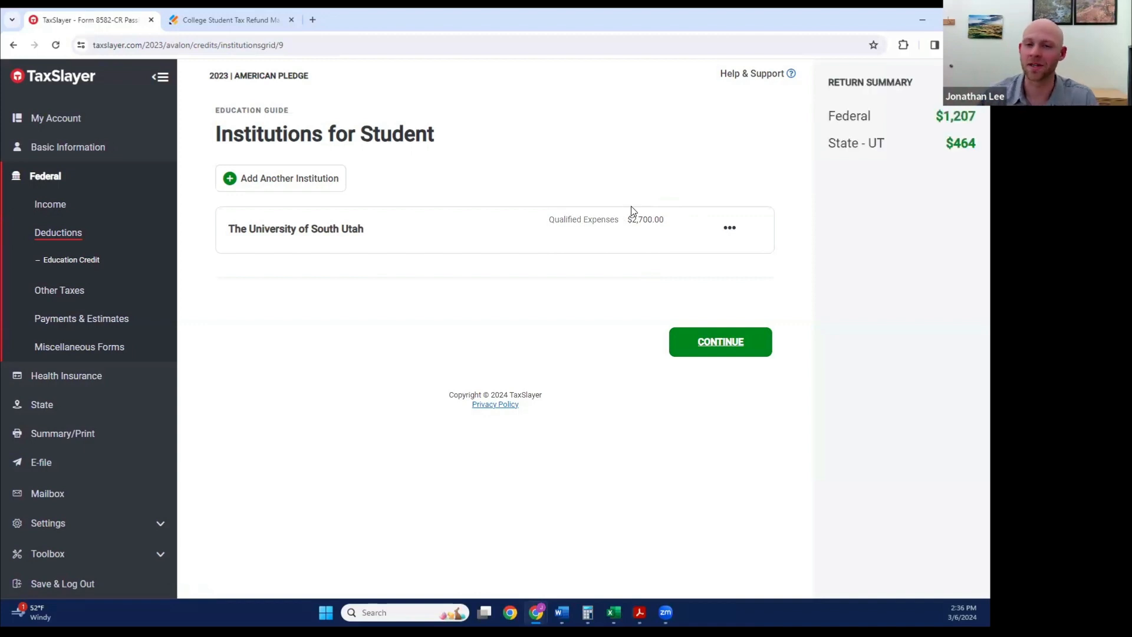
# Step: Keep student 2's eligibility answers and claim the recommended American Opportunity Tax Credit
pyautogui.click(734, 344)
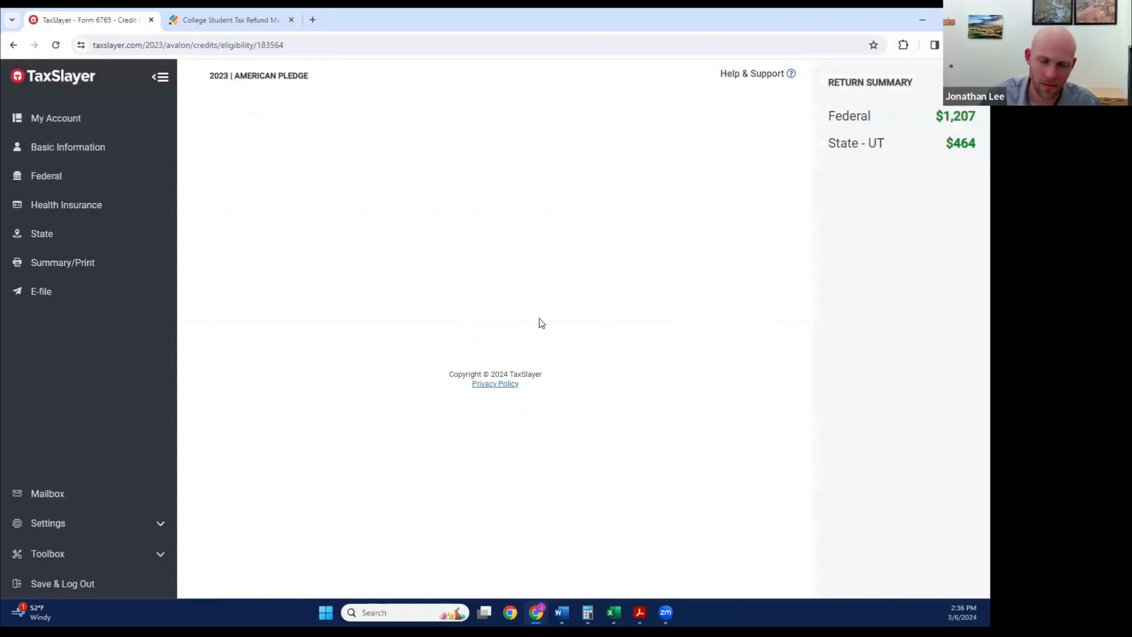
pyautogui.scroll(-3, 543, 318)
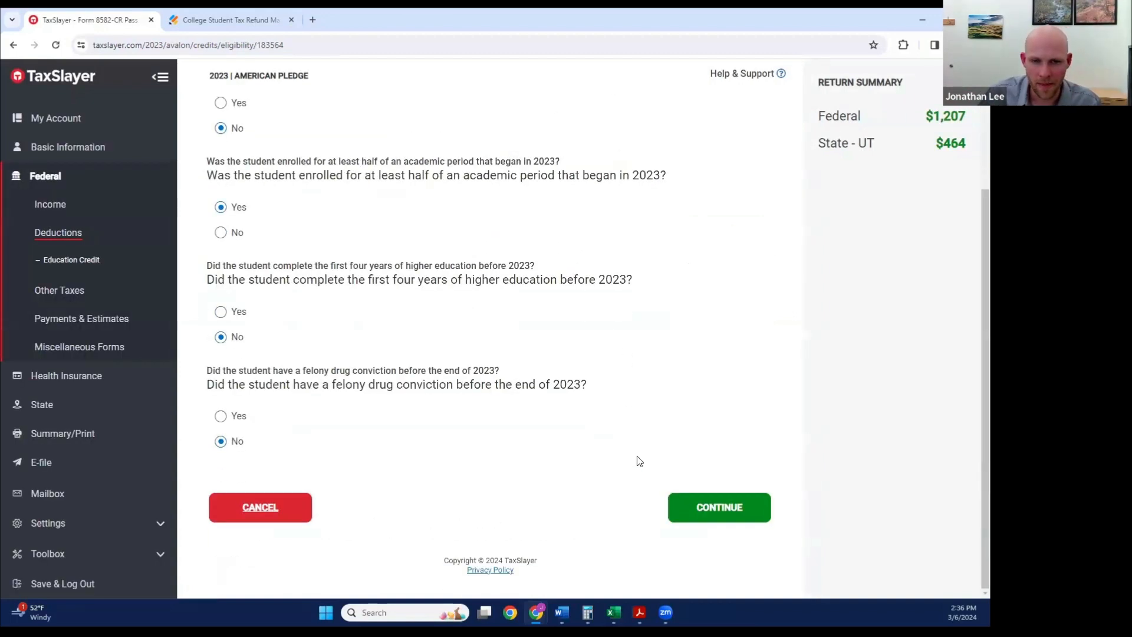
pyautogui.click(730, 507)
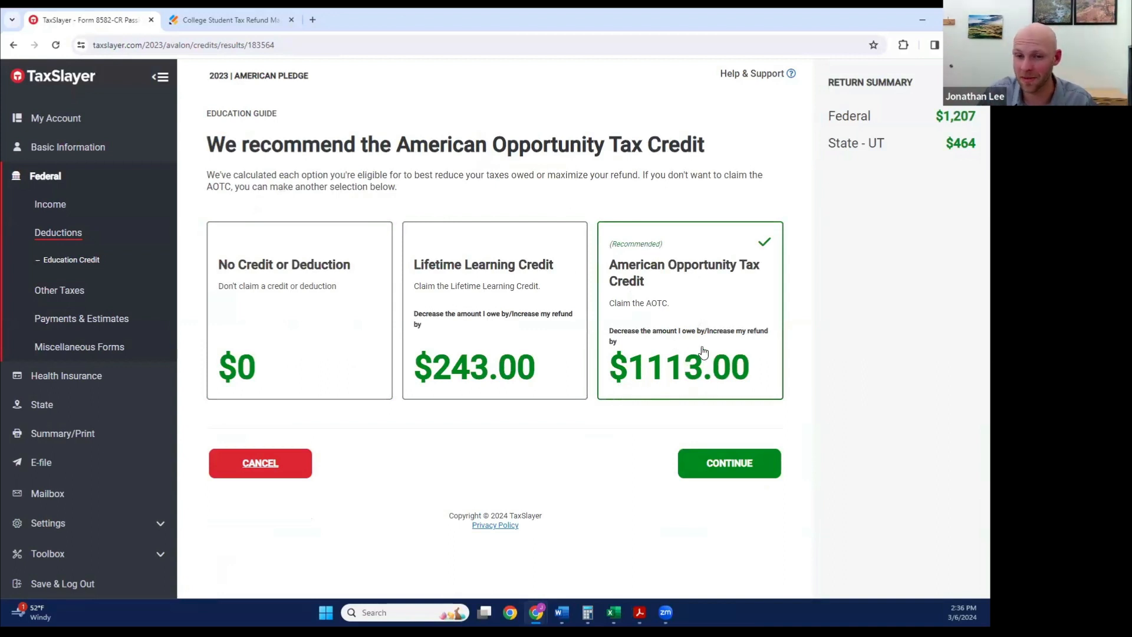
pyautogui.click(745, 465)
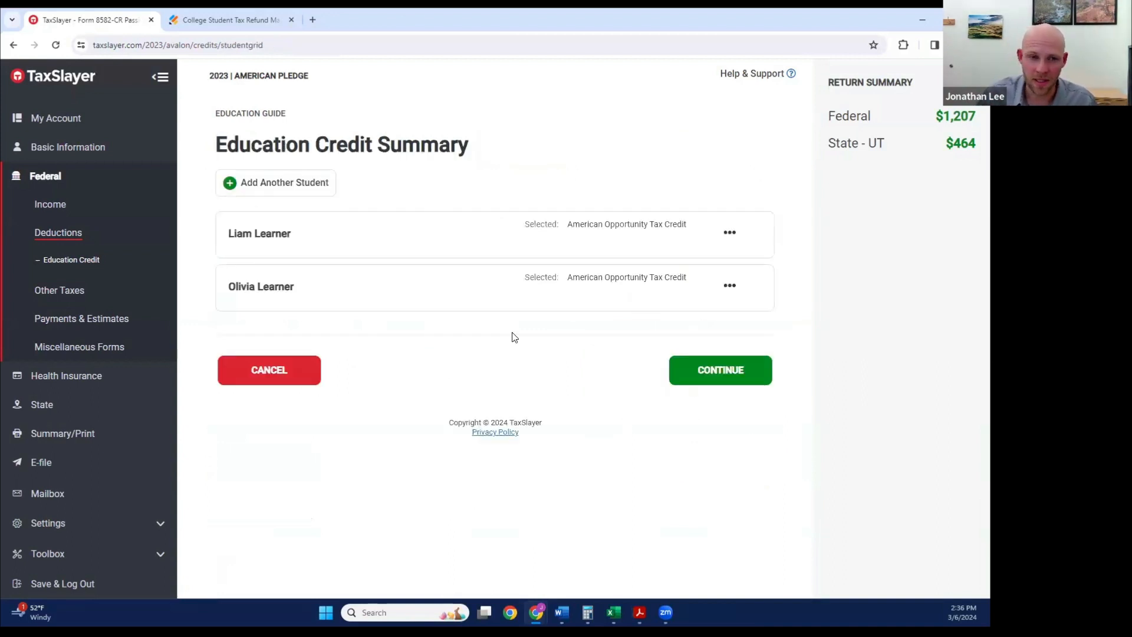
# Step: Continue out of the education credits and Credits list to refresh the return, and go back to the Refund Maximizer form's TaxSlayer Information page
pyautogui.click(729, 370)
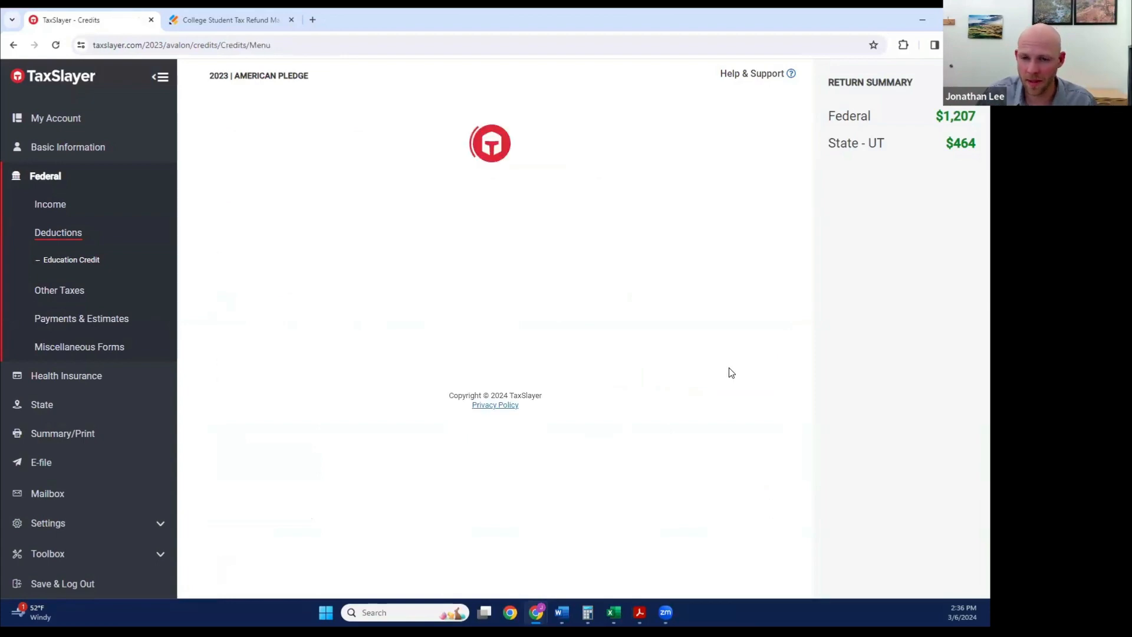
pyautogui.scroll(-12, 691, 447)
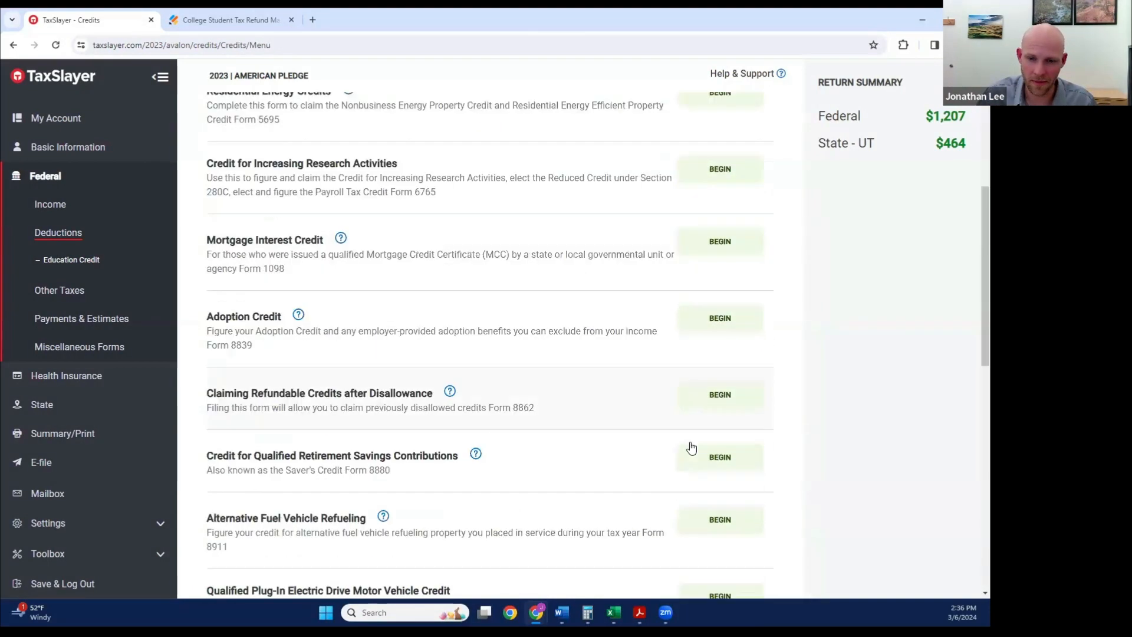
pyautogui.scroll(-5, 694, 448)
pyautogui.click(736, 507)
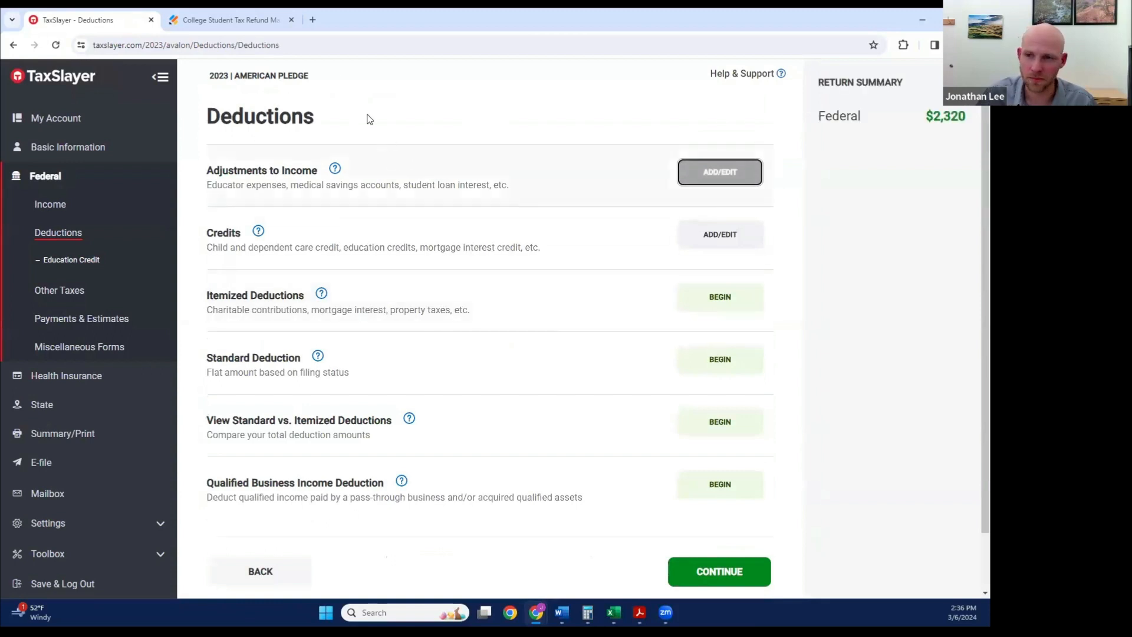
pyautogui.click(258, 21)
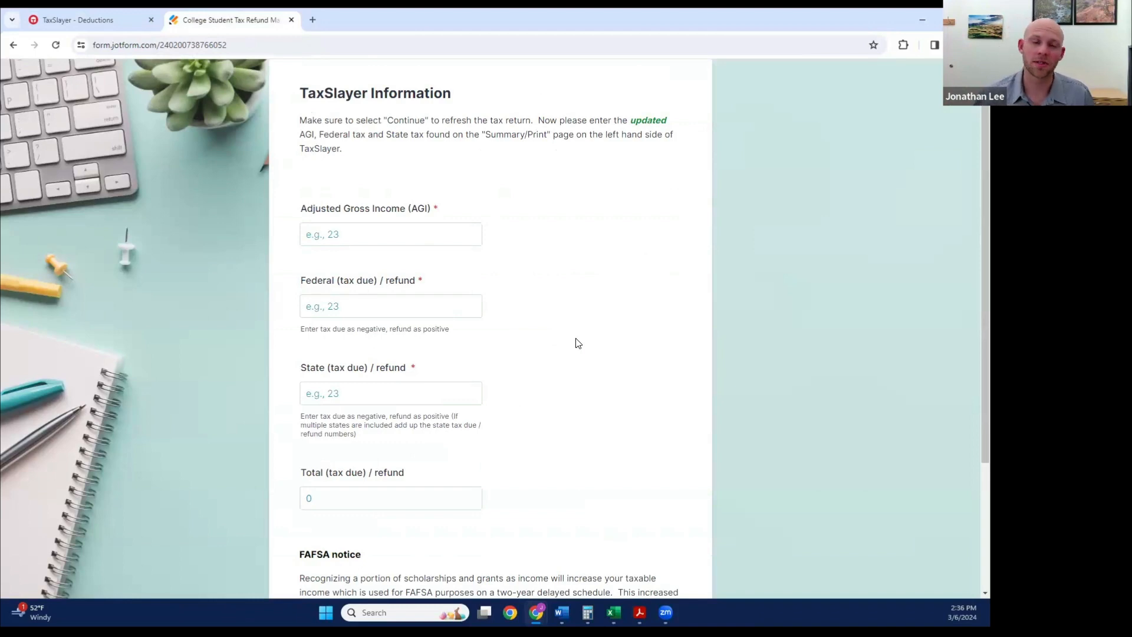
# Step: Look up the updated adjusted gross income in TaxSlayer's tax return summary and enter 45100 as the AGI in the Refund Maximizer form
pyautogui.click(369, 234)
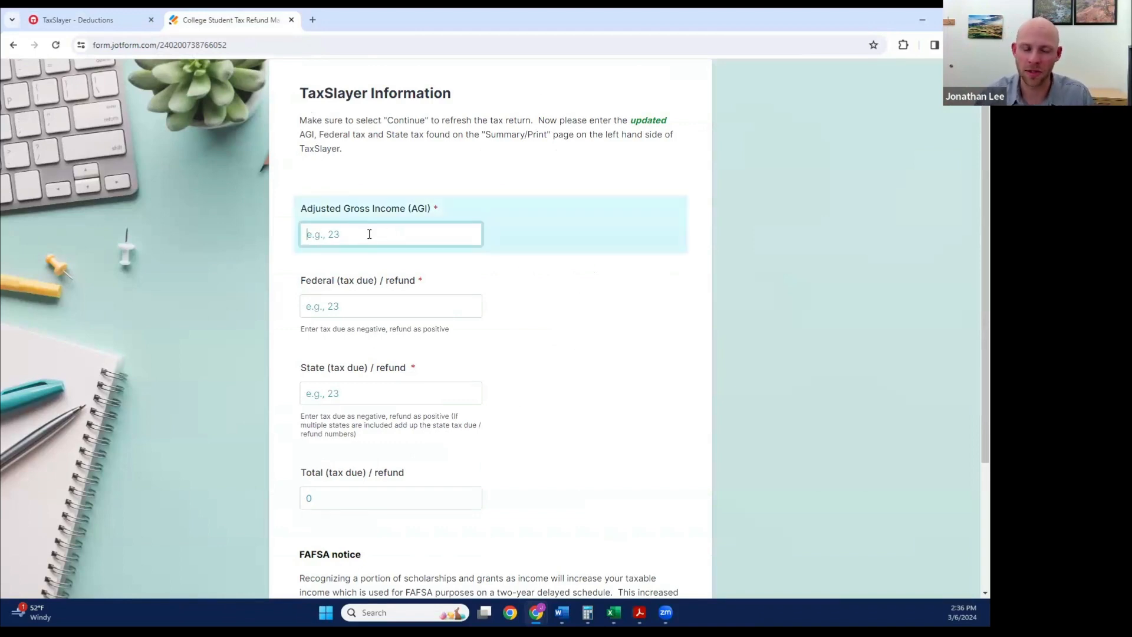
pyautogui.click(104, 19)
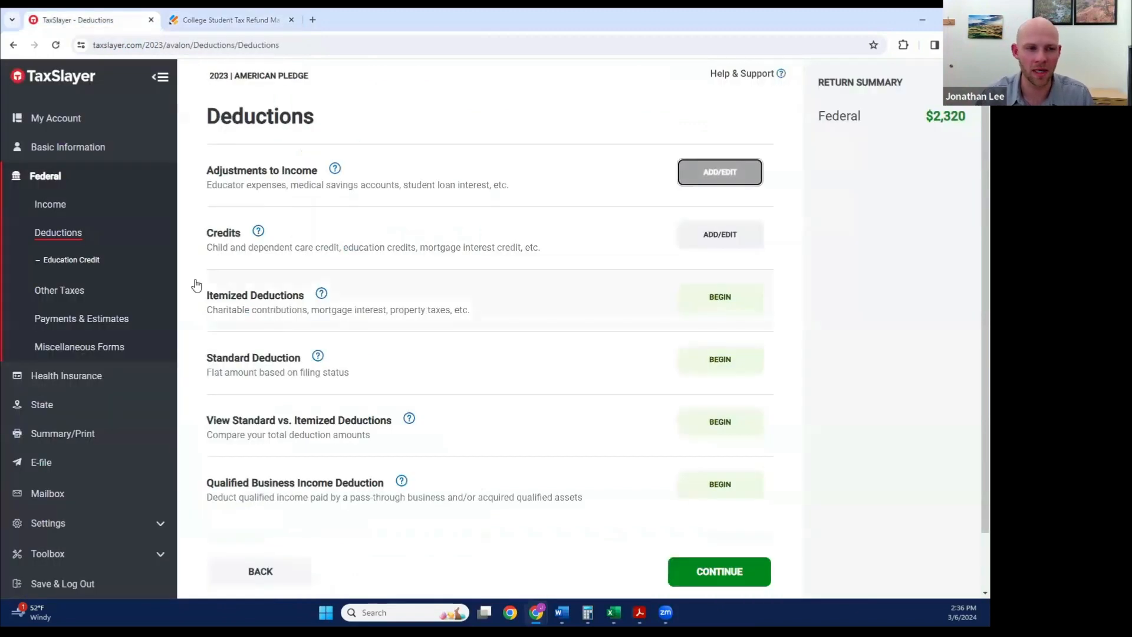
pyautogui.click(56, 434)
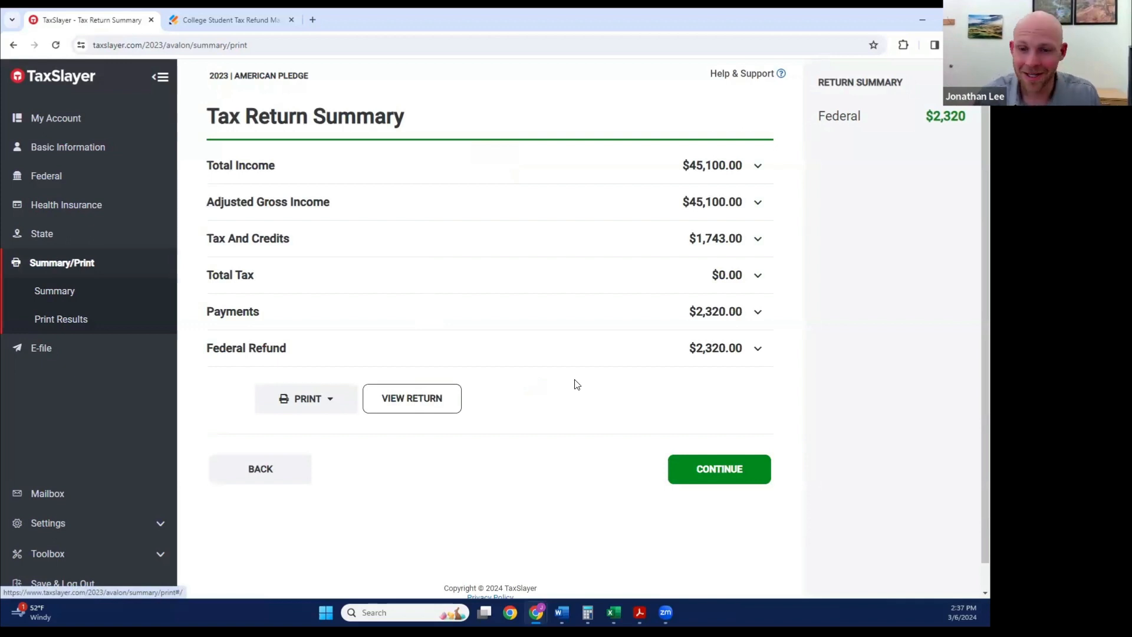
pyautogui.click(227, 19)
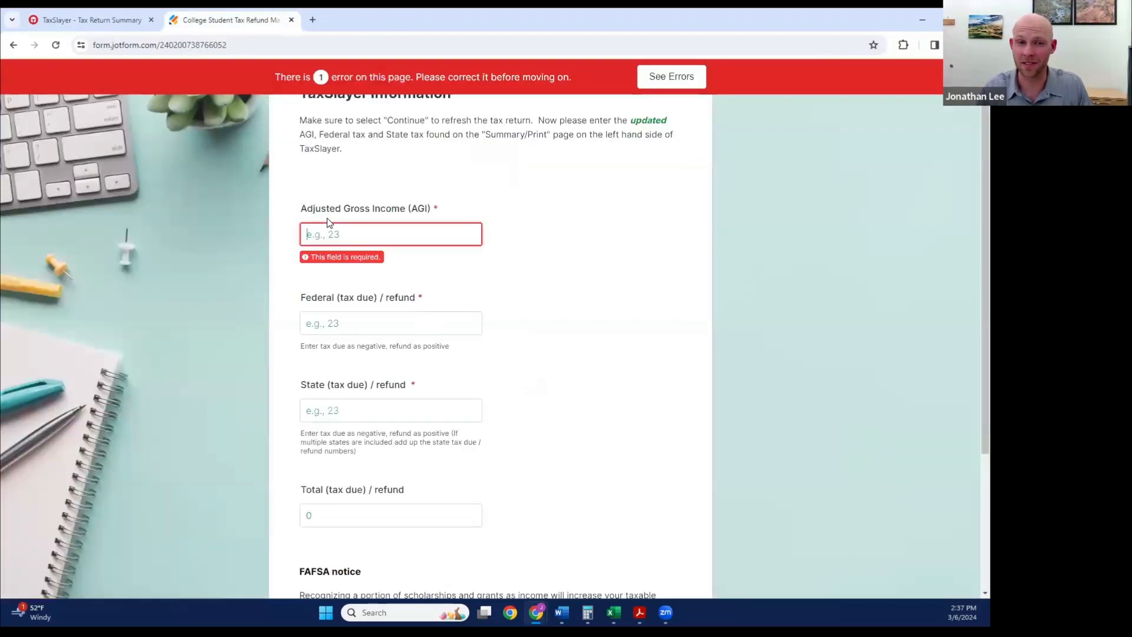
pyautogui.write('45100')
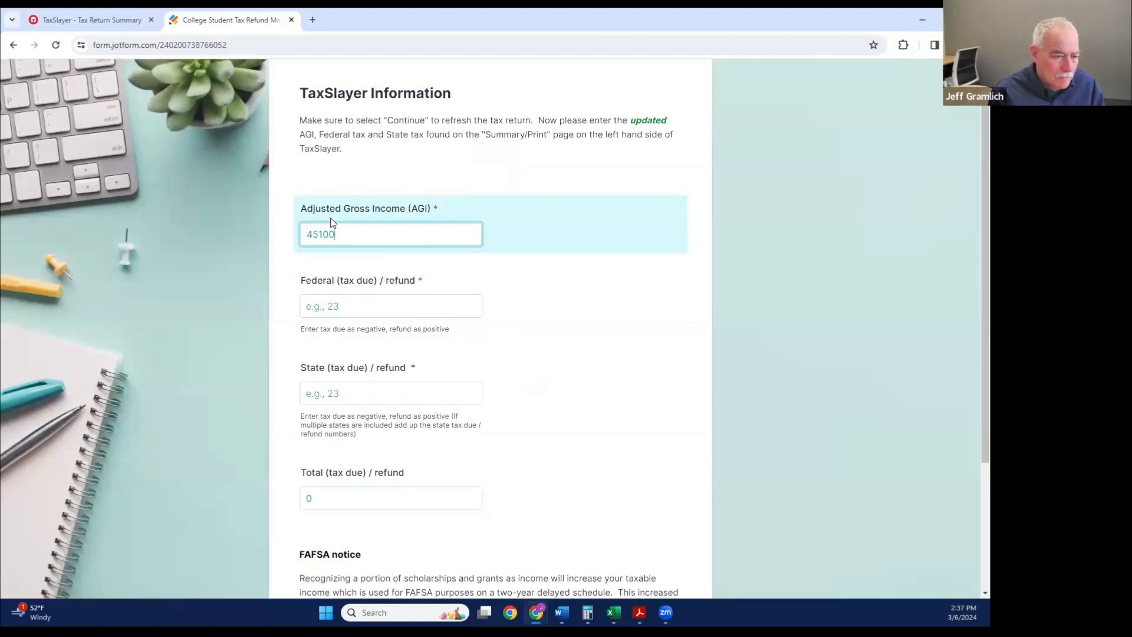
# Step: Recheck the federal refund in TaxSlayer's summary and enter 2320 as the form's federal (tax due) / refund
pyautogui.click(369, 303)
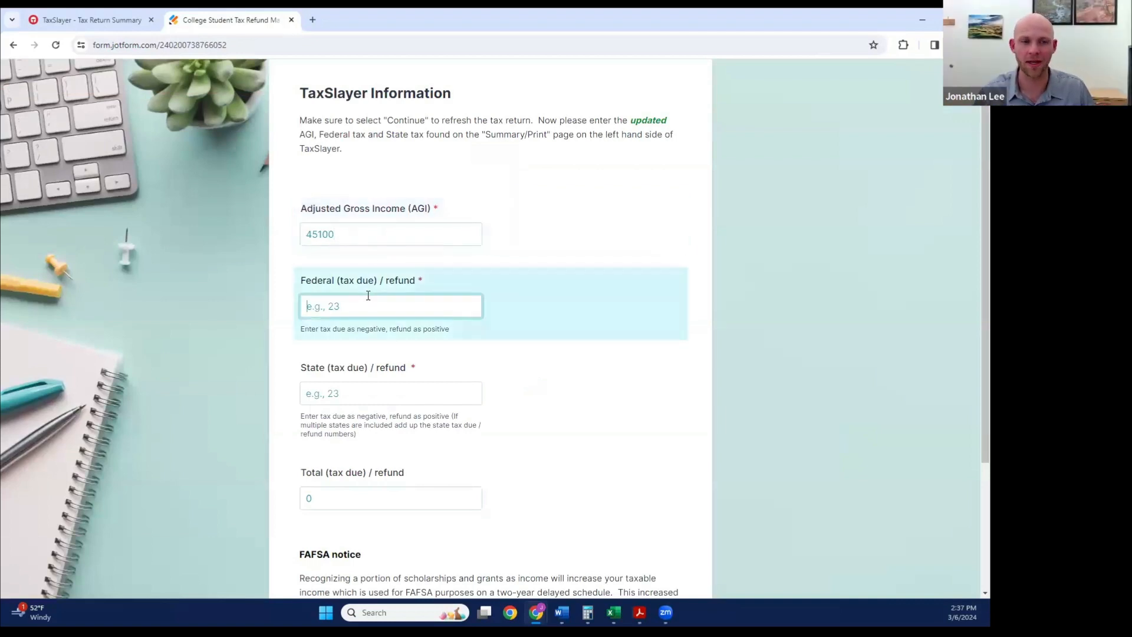
pyautogui.click(117, 20)
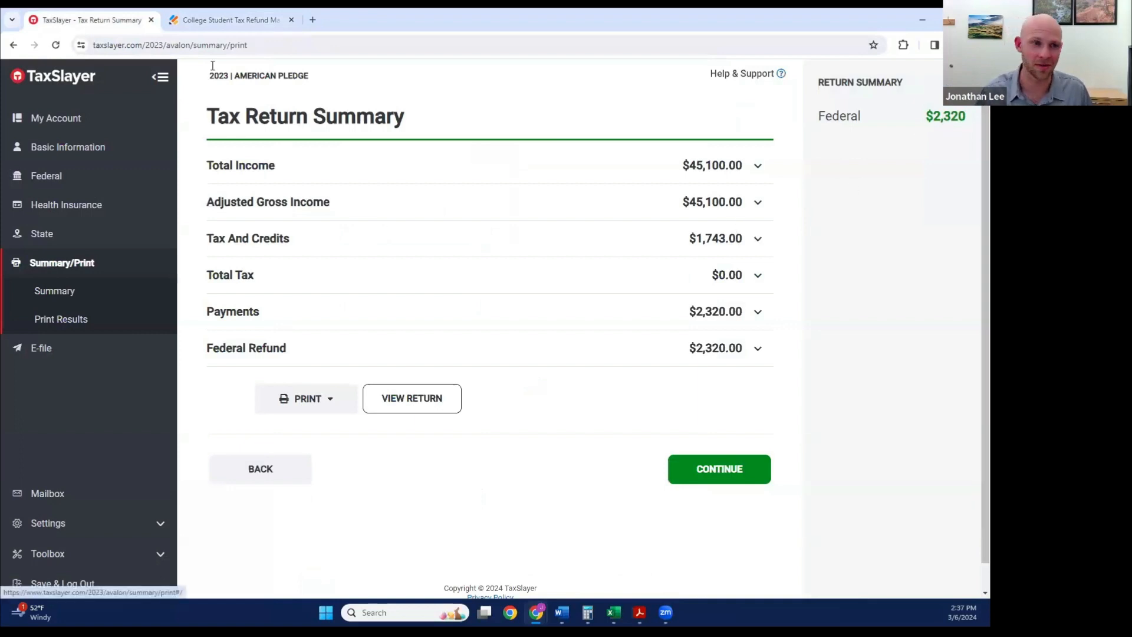
pyautogui.click(227, 20)
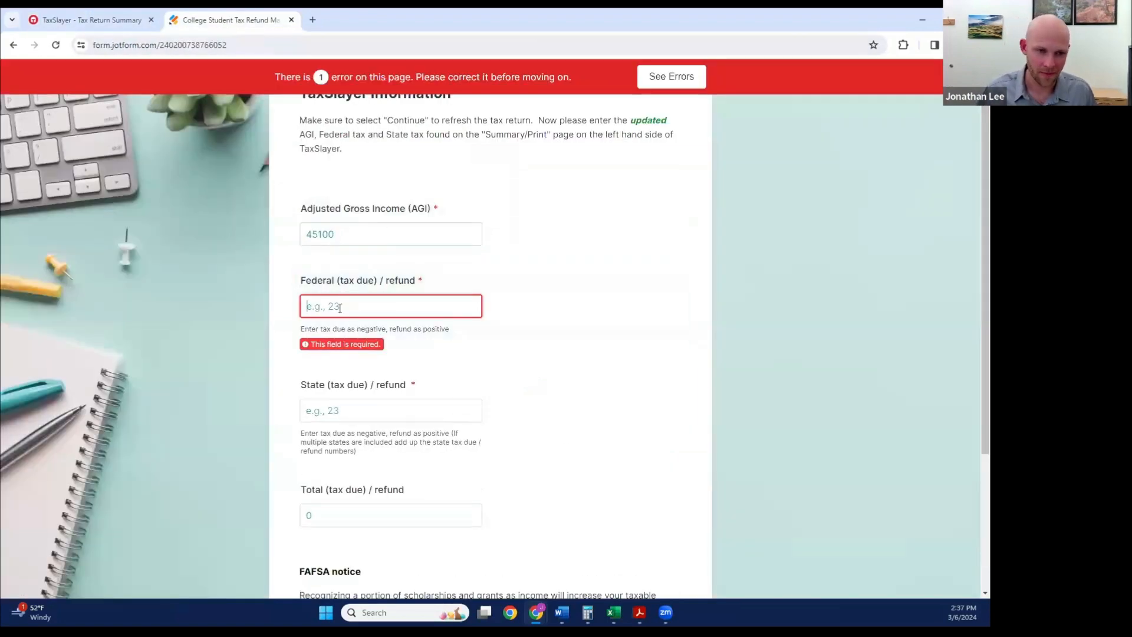
pyautogui.write('2320')
# Step: Continue past TaxSlayer's tax return summary to get the Utah state refund and enter 464 as the form's state (tax due) / refund
pyautogui.click(378, 396)
pyautogui.click(88, 20)
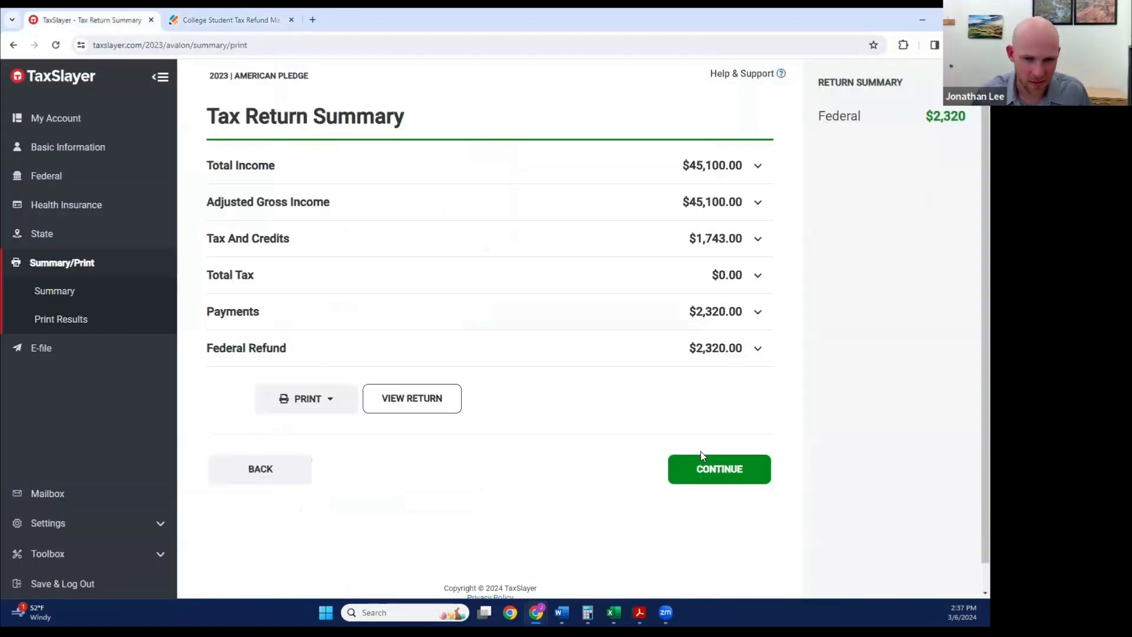
pyautogui.click(718, 465)
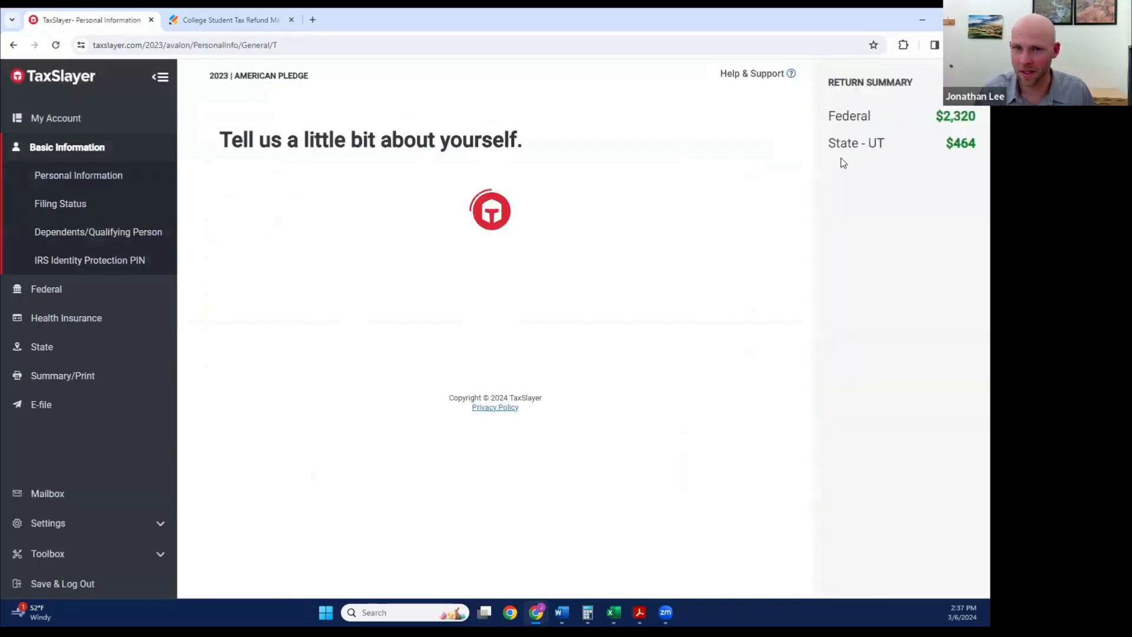
pyautogui.click(224, 20)
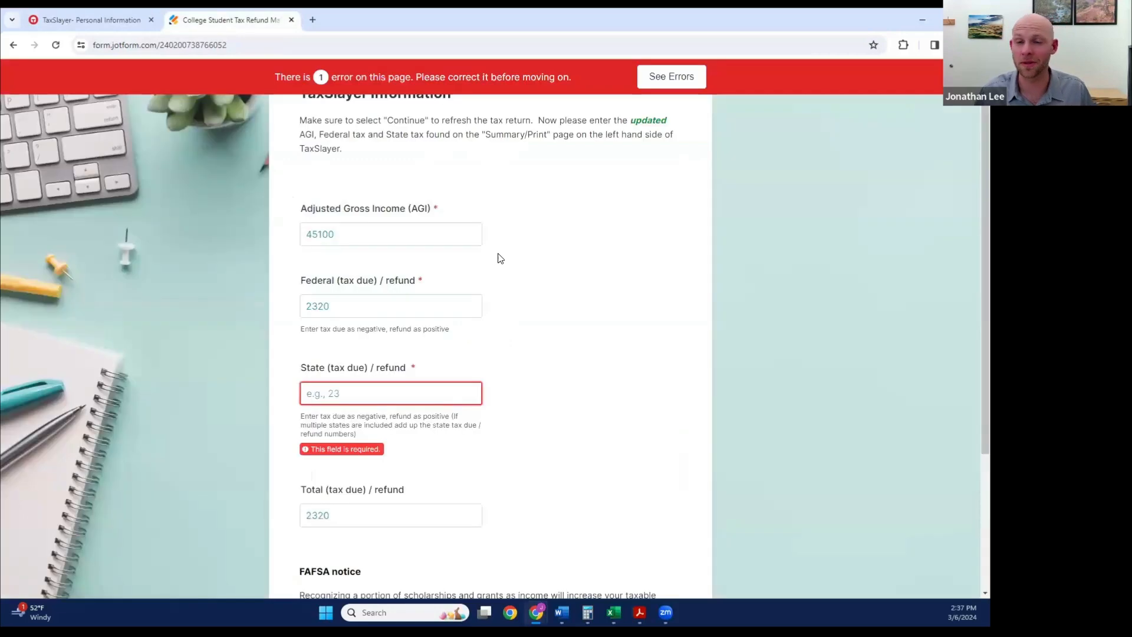
pyautogui.click(384, 401)
pyautogui.write('464')
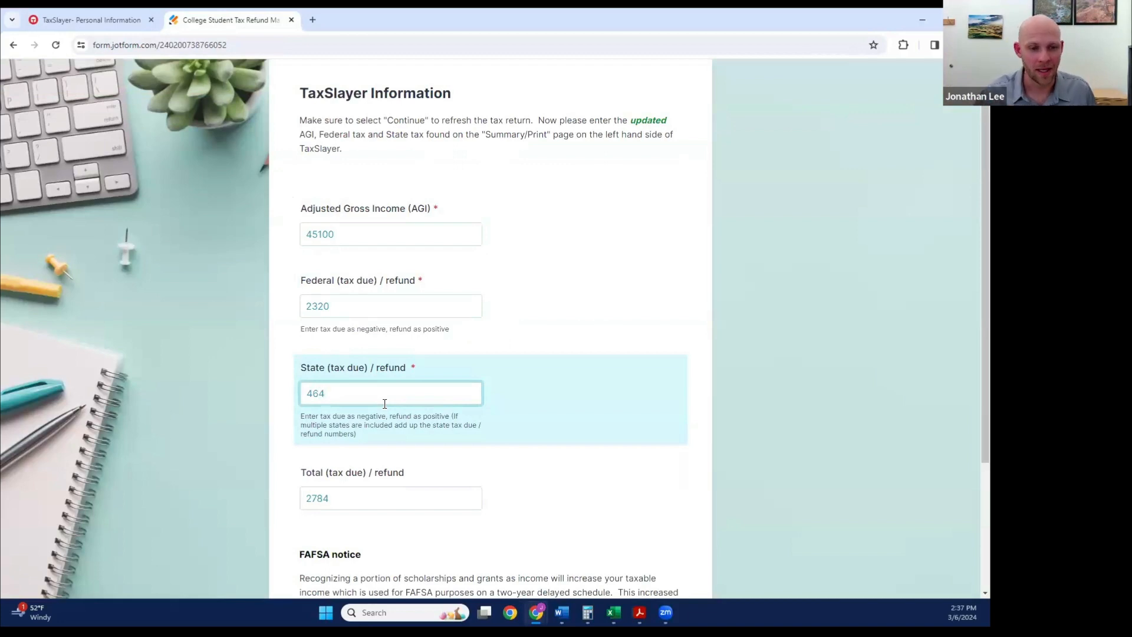
# Step: Review the total refund and FAFSA notice, and advance the form to the total tax savings page
pyautogui.scroll(-2, 500, 389)
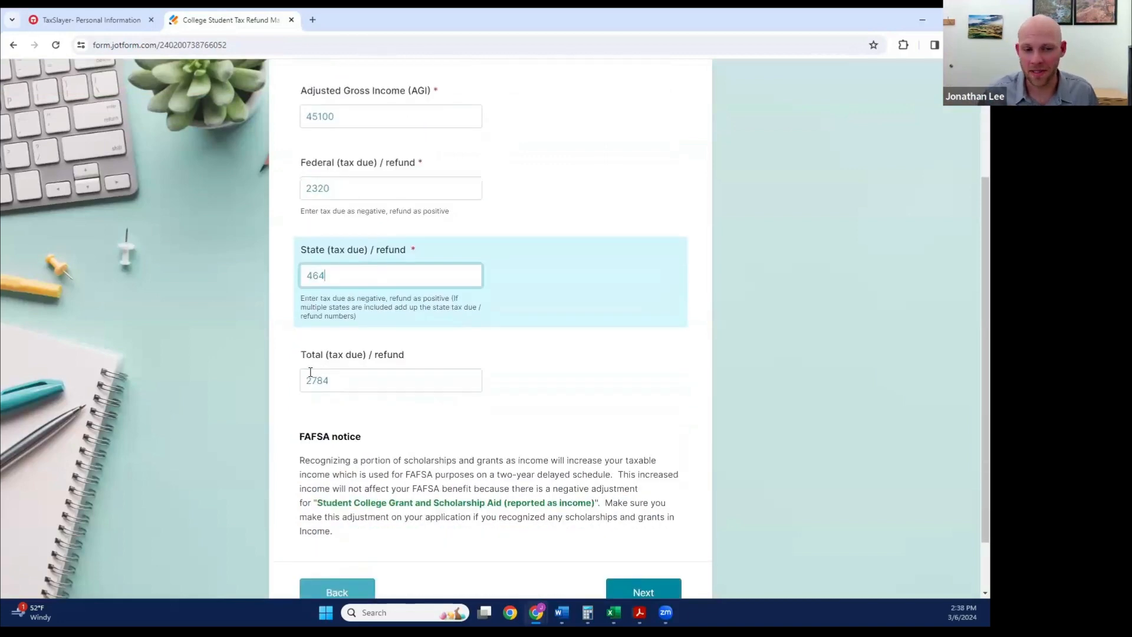
pyautogui.scroll(-1, 553, 343)
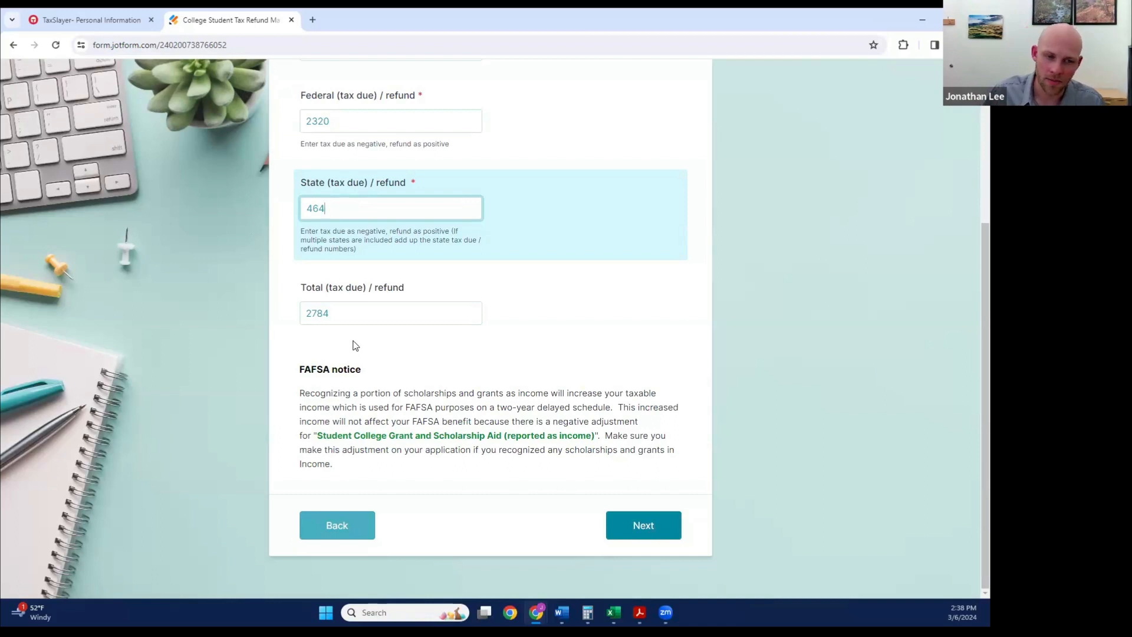
pyautogui.click(662, 525)
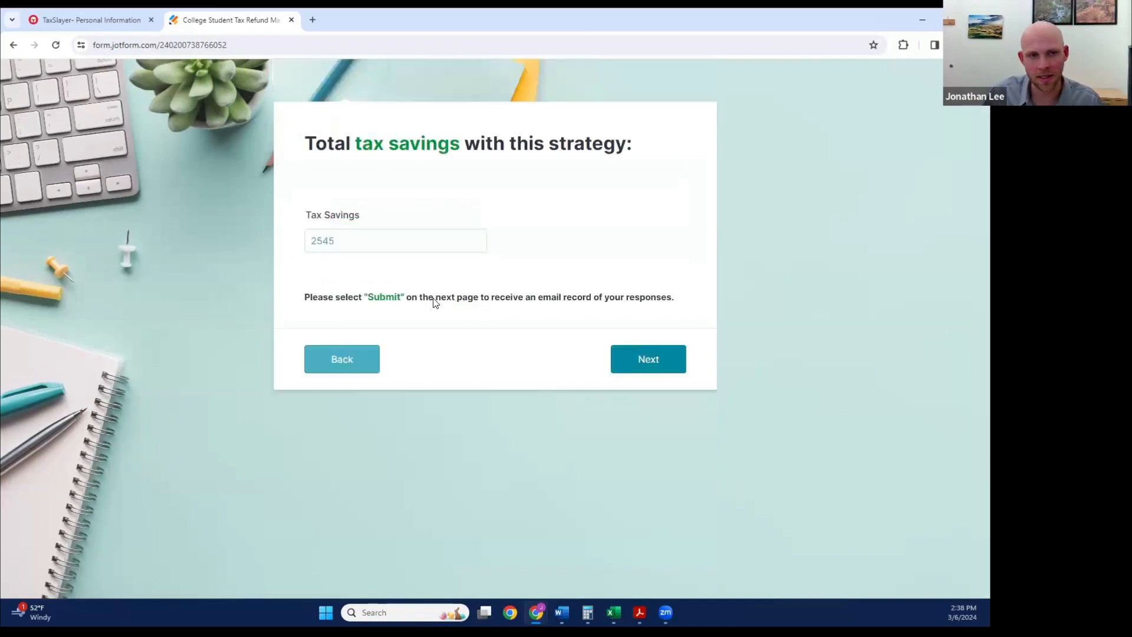